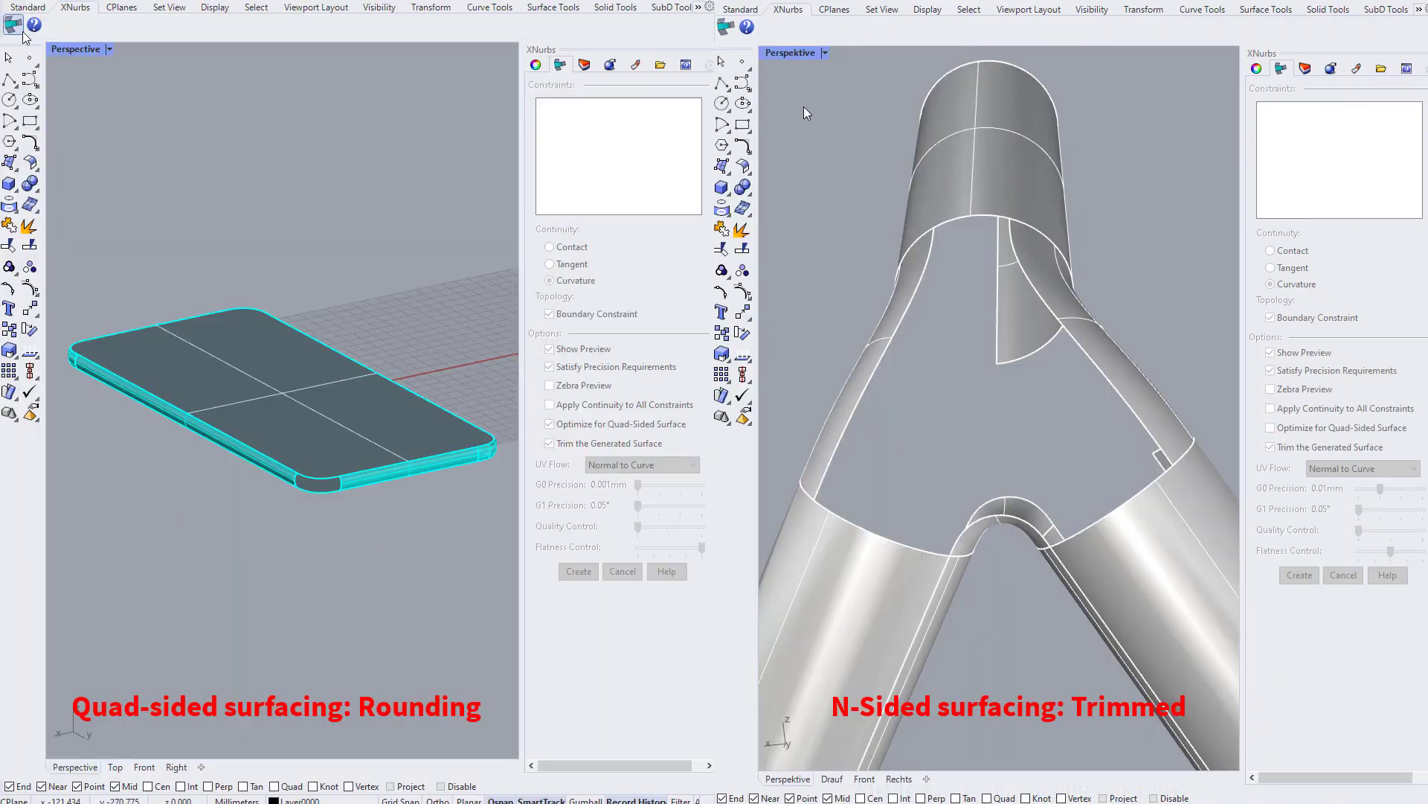
- Preview an XNurbs patch with zebra stripes across the phone's open corner, using Curvature on the two end edges and Contact on the two long edges
scroll(329, 500, "up", 5)
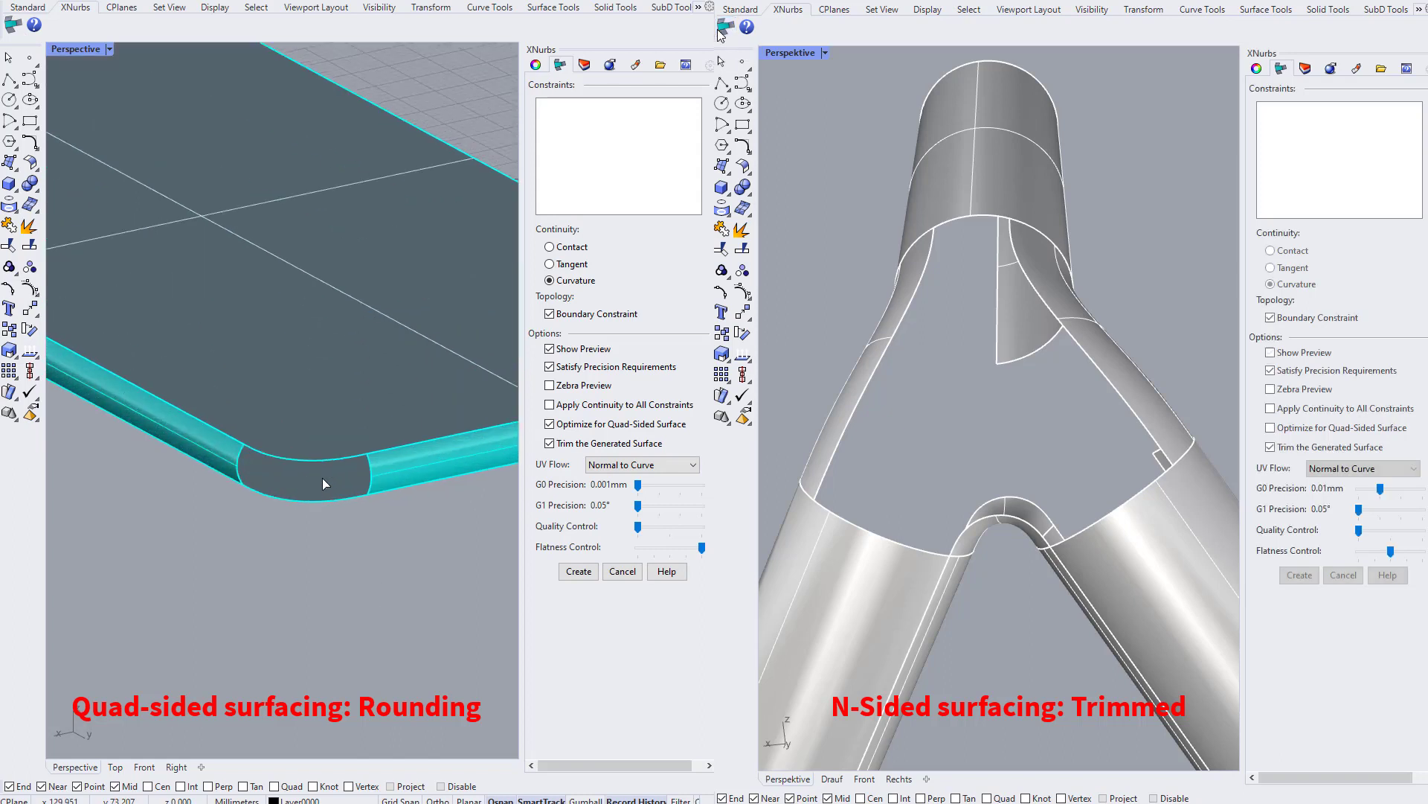
left_click(1280, 353)
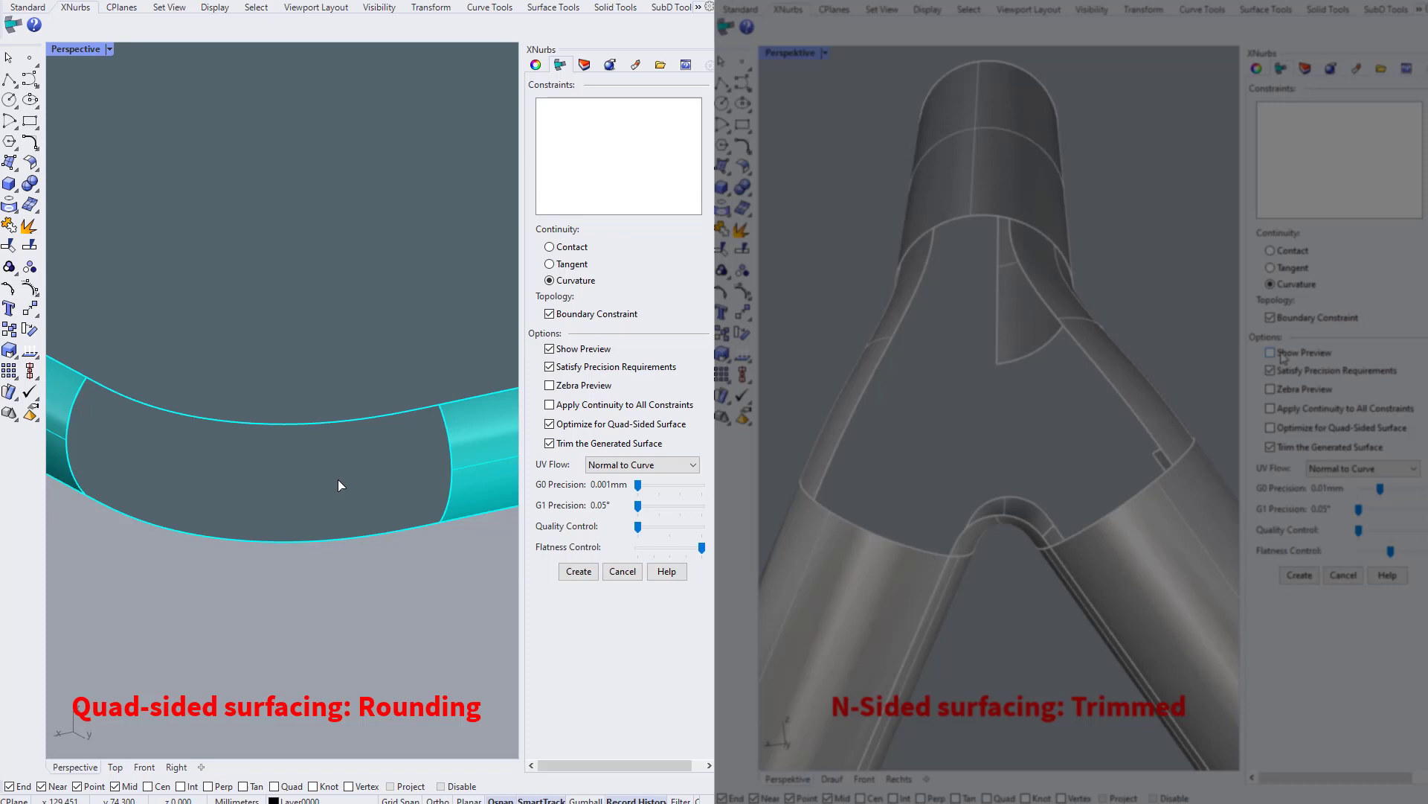
left_click(72, 413)
left_click(436, 442)
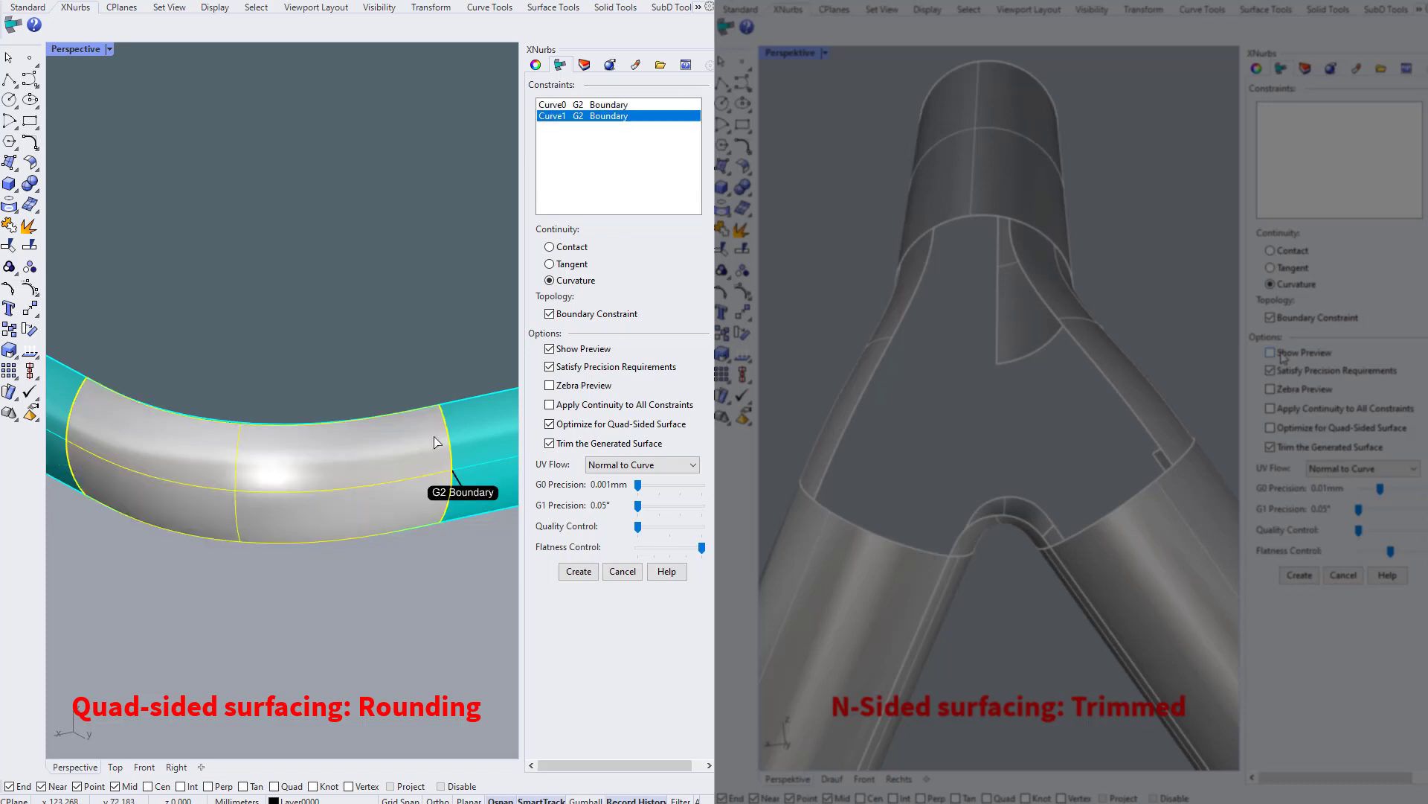
left_click(322, 424)
left_click(558, 247)
left_click(311, 544)
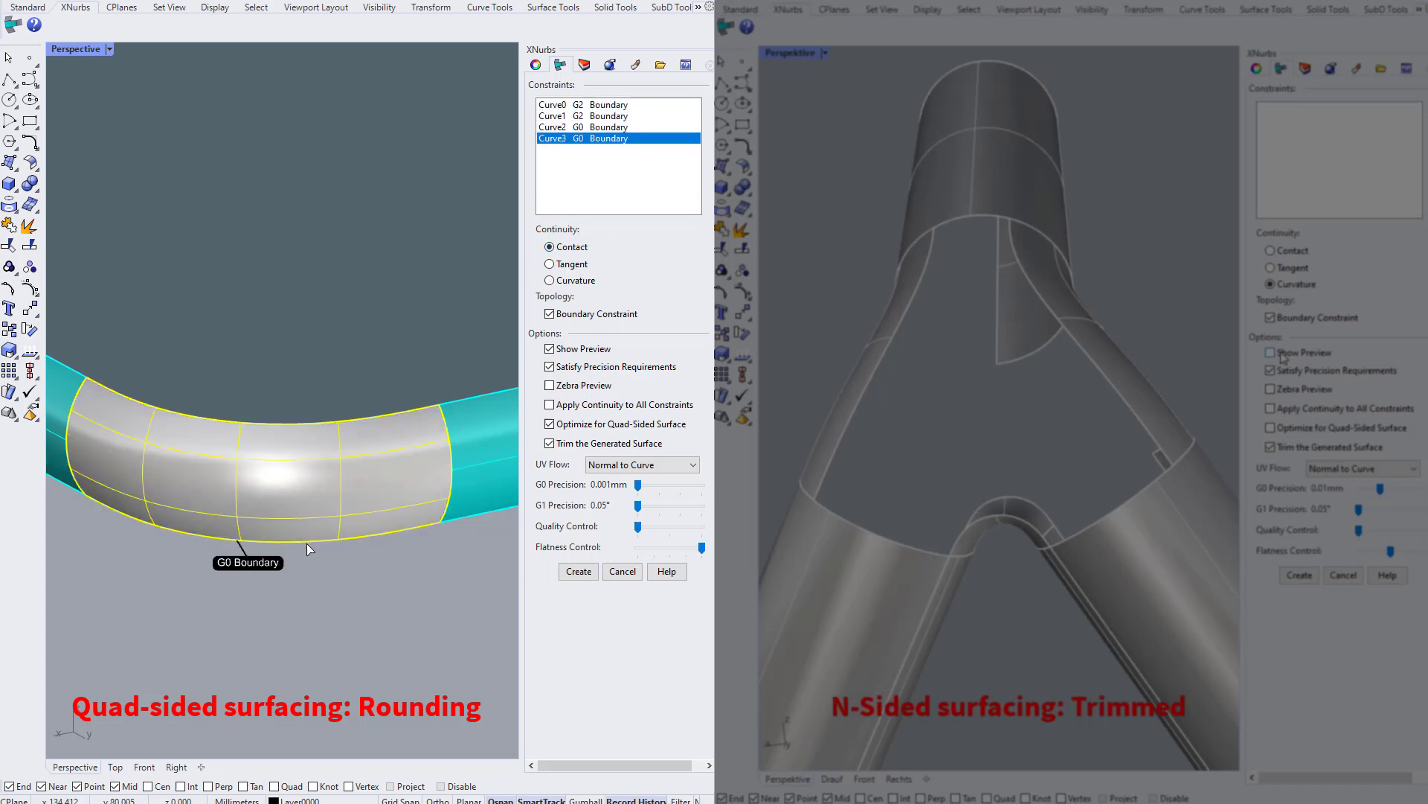
left_click(550, 386)
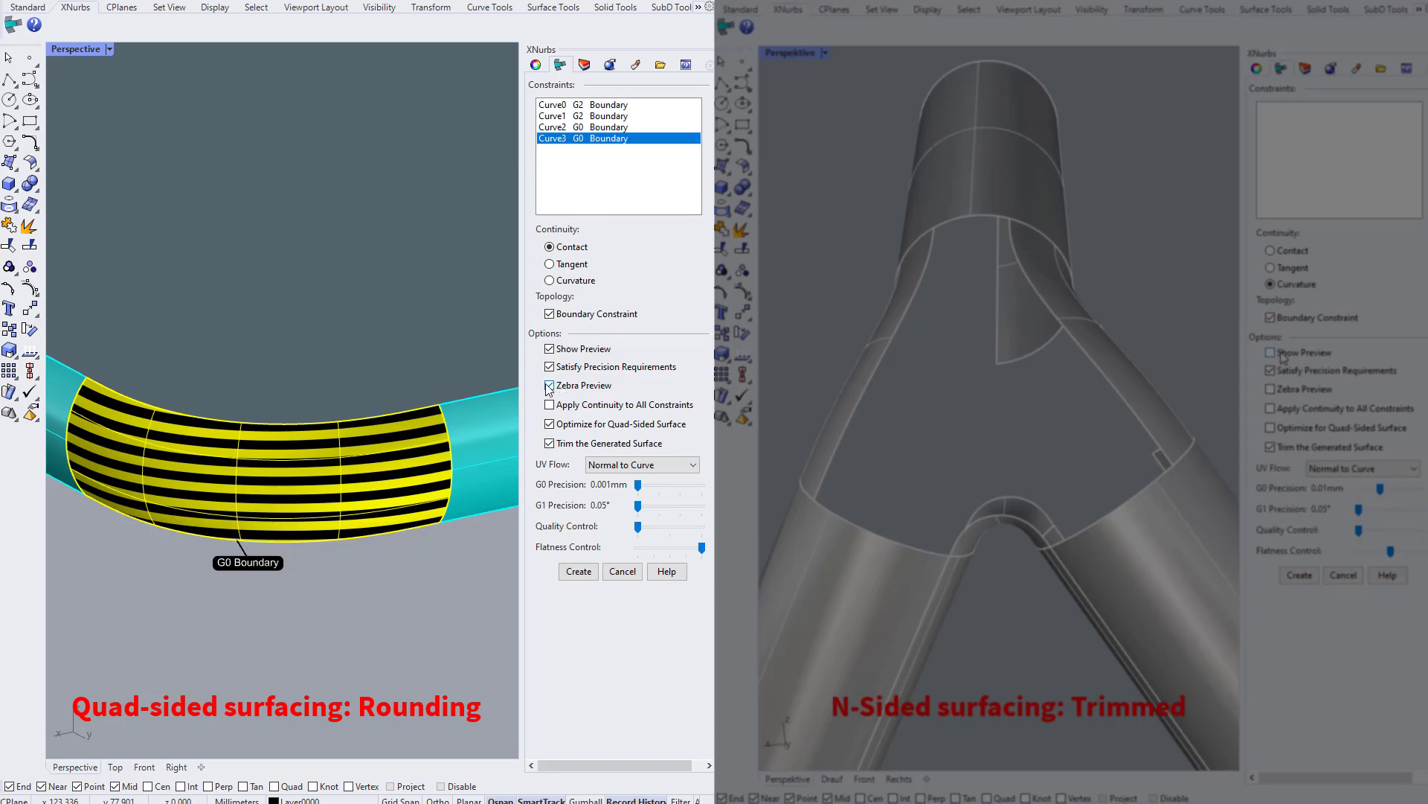
- Preview an XNurbs surface with zebra stripes over the Y-tube opening, using its six edges as Curvature boundary constraints
left_click(1271, 352)
left_click(909, 322)
left_click(973, 223)
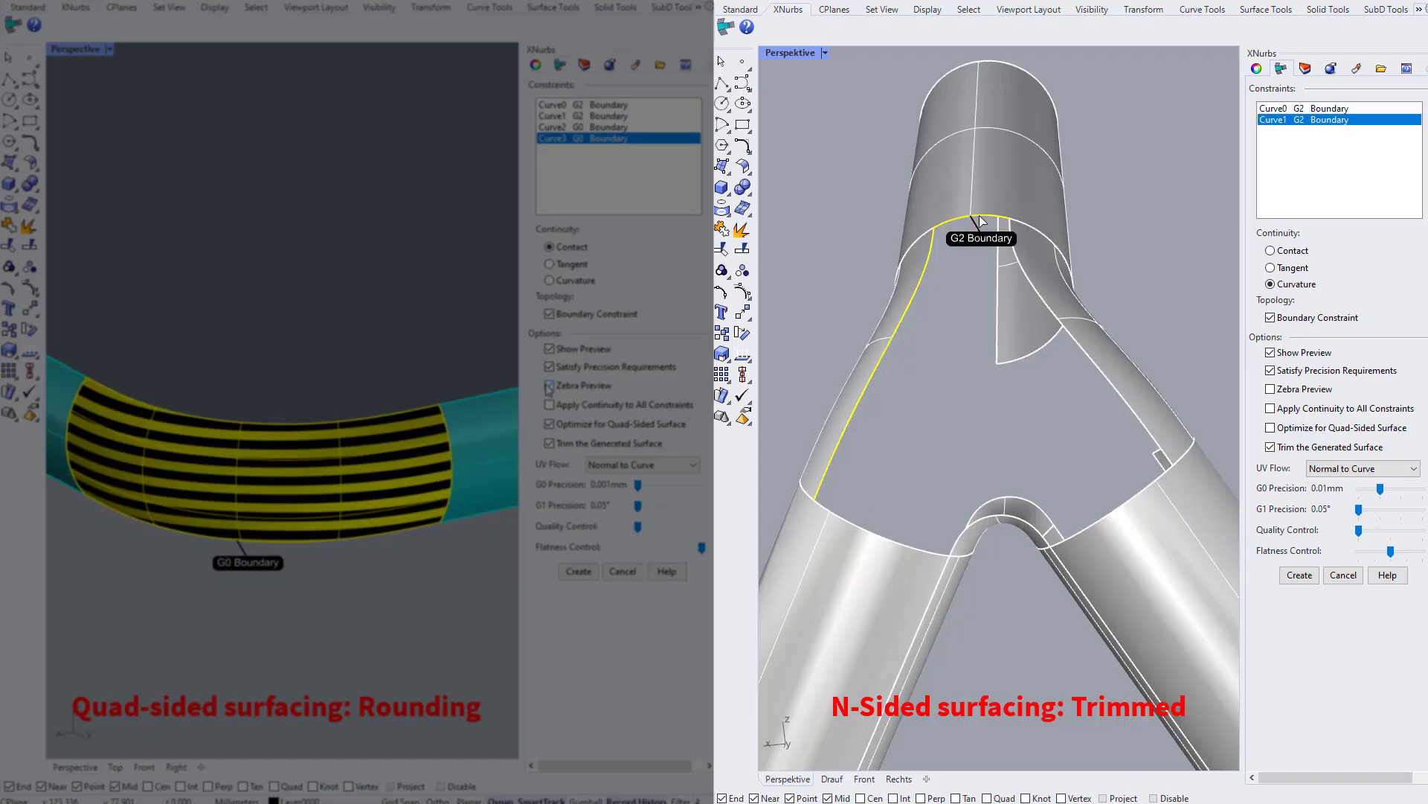
left_click(1071, 337)
left_click(1034, 536)
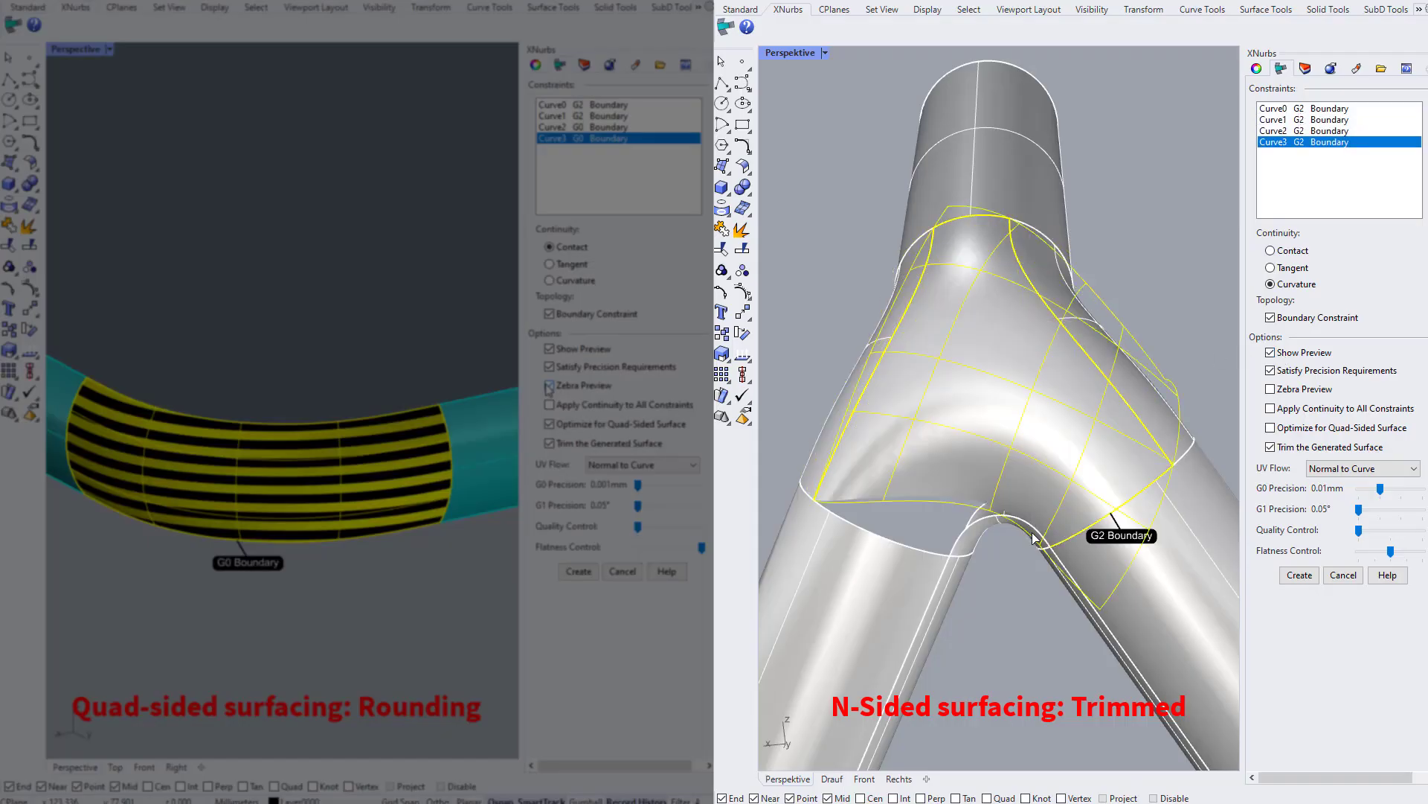
left_click(982, 523)
left_click(878, 535)
left_click(1288, 392)
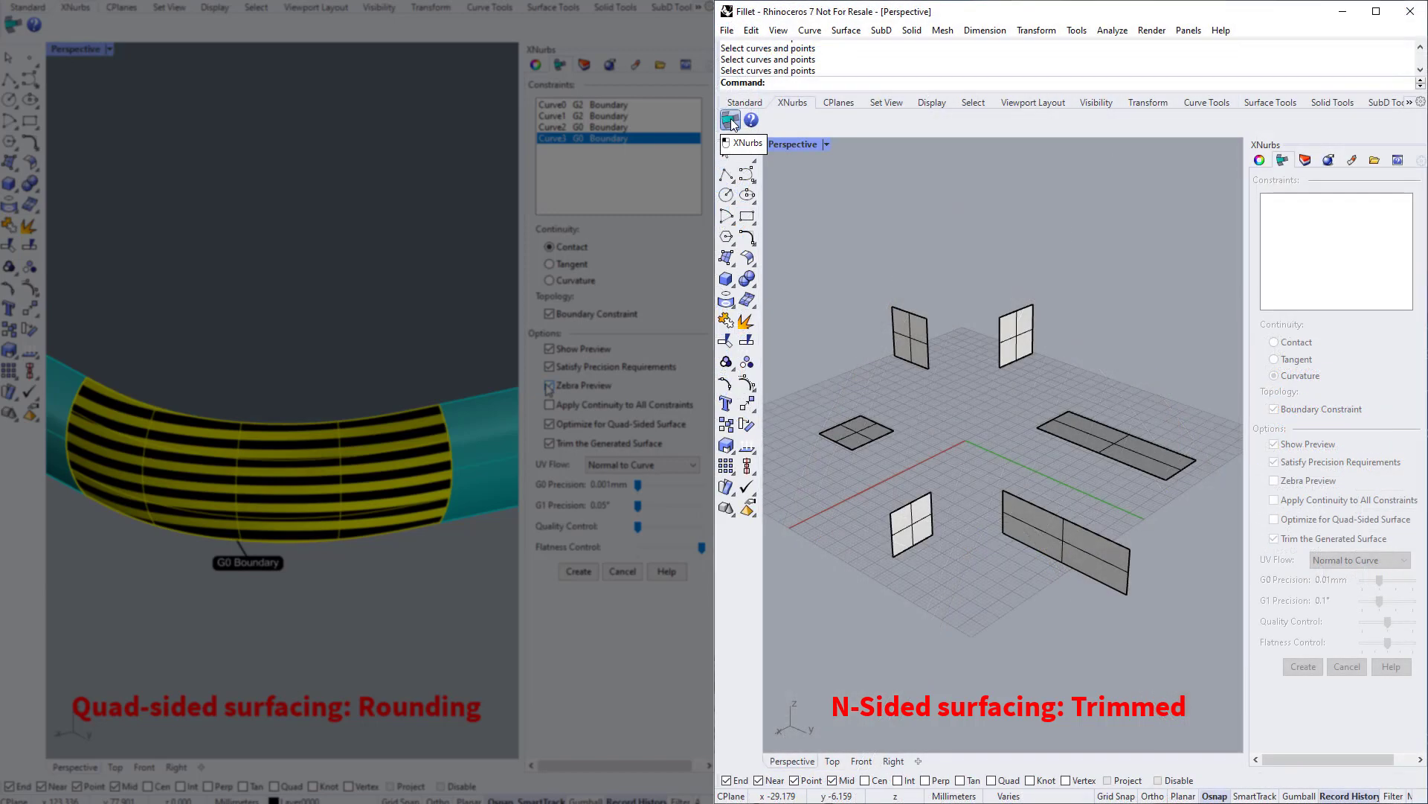
- Create a trimmed XNurbs surface joining the six separate rectangular plates, with their facing edges as Curvature boundary constraints
left_click(730, 121)
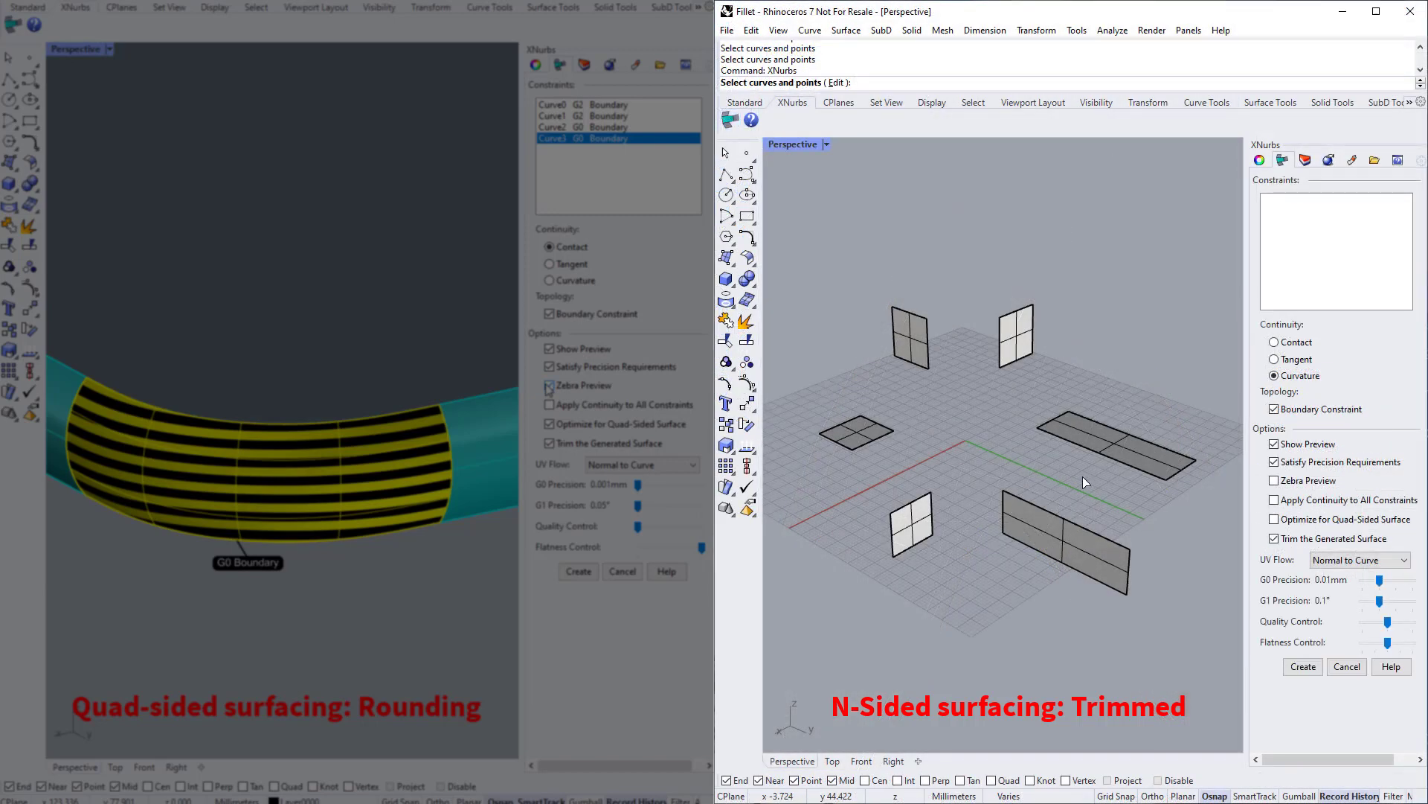
left_click(1075, 444)
left_click(1041, 509)
left_click(1002, 521)
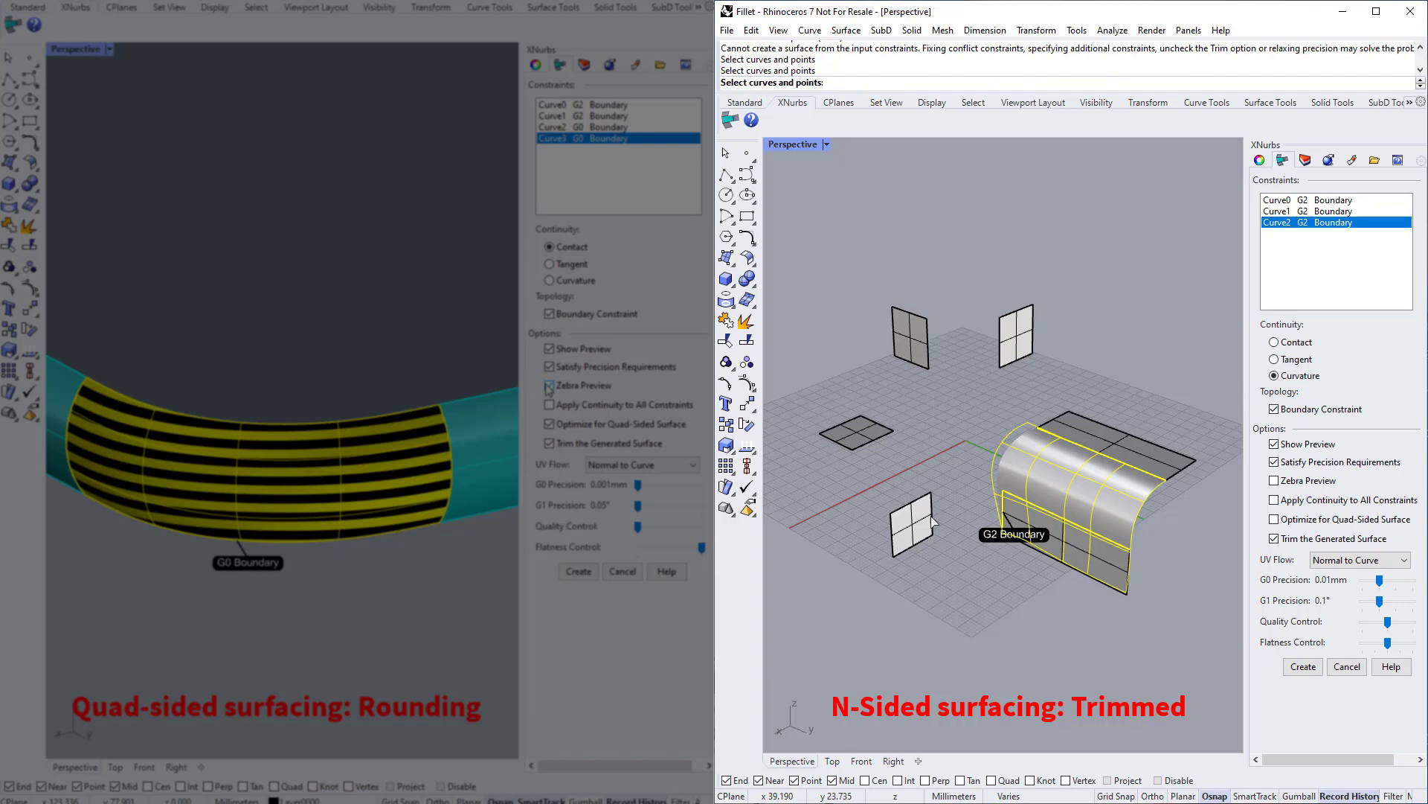
left_click(931, 515)
left_click(920, 506)
left_click(876, 440)
left_click(883, 427)
left_click(927, 350)
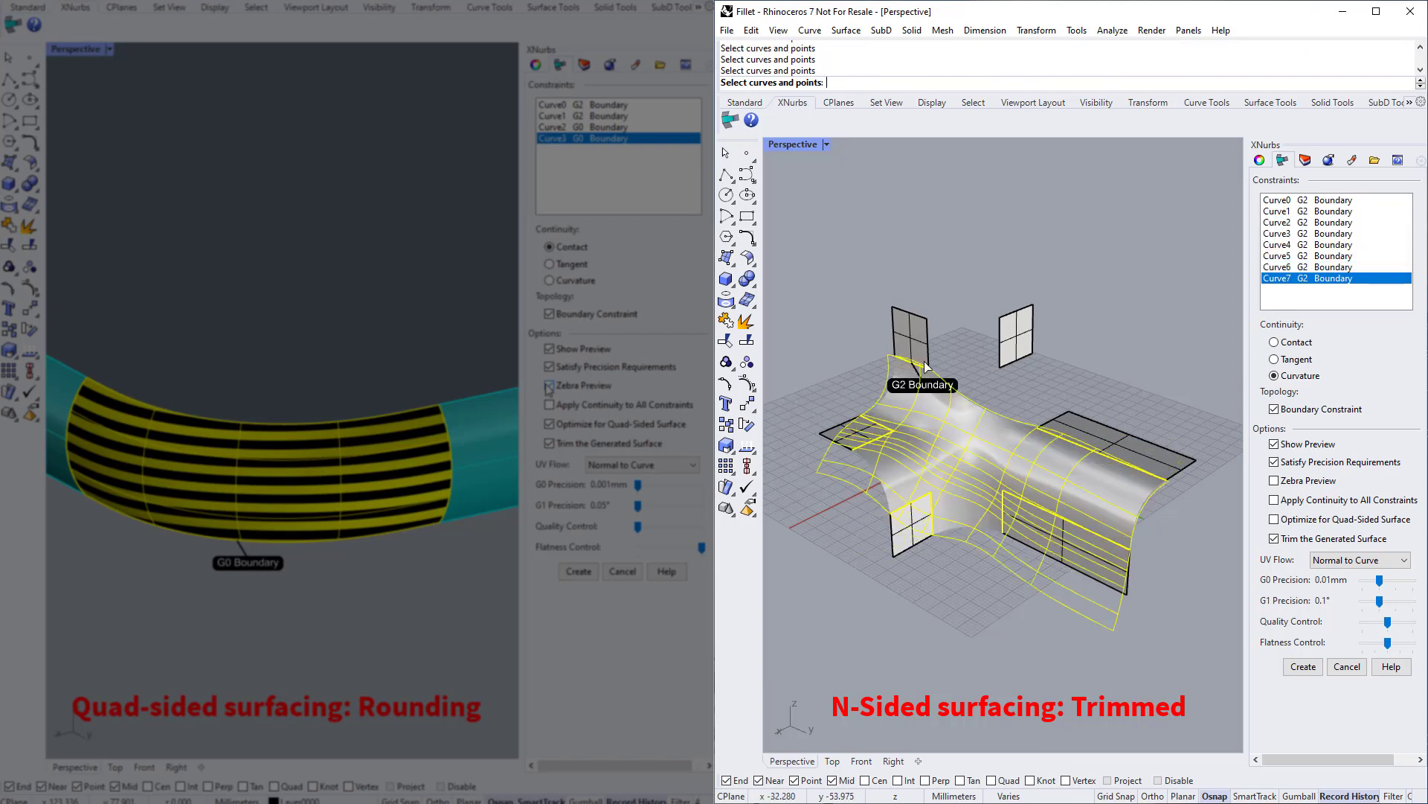
left_click(1001, 346)
left_click(1013, 372)
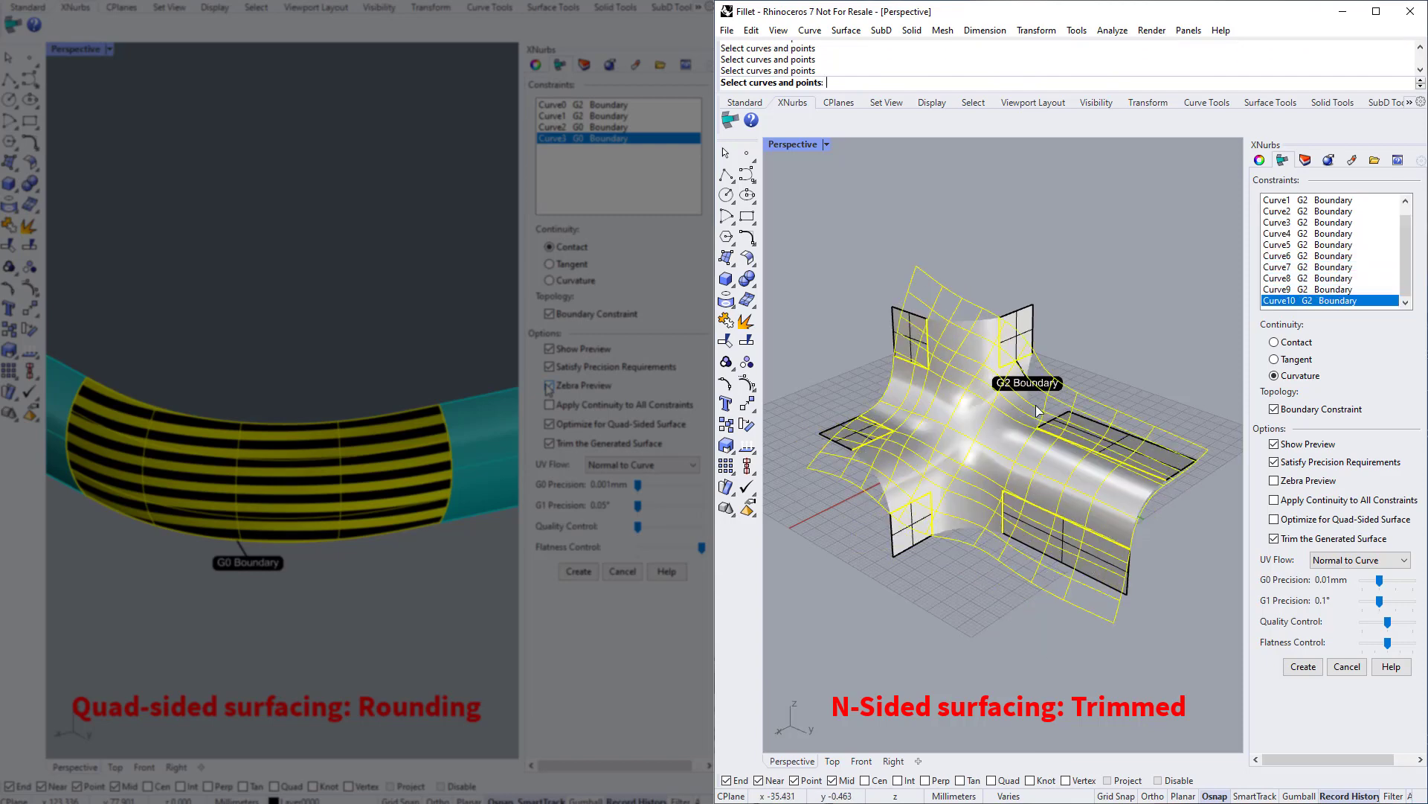
left_click(1304, 666)
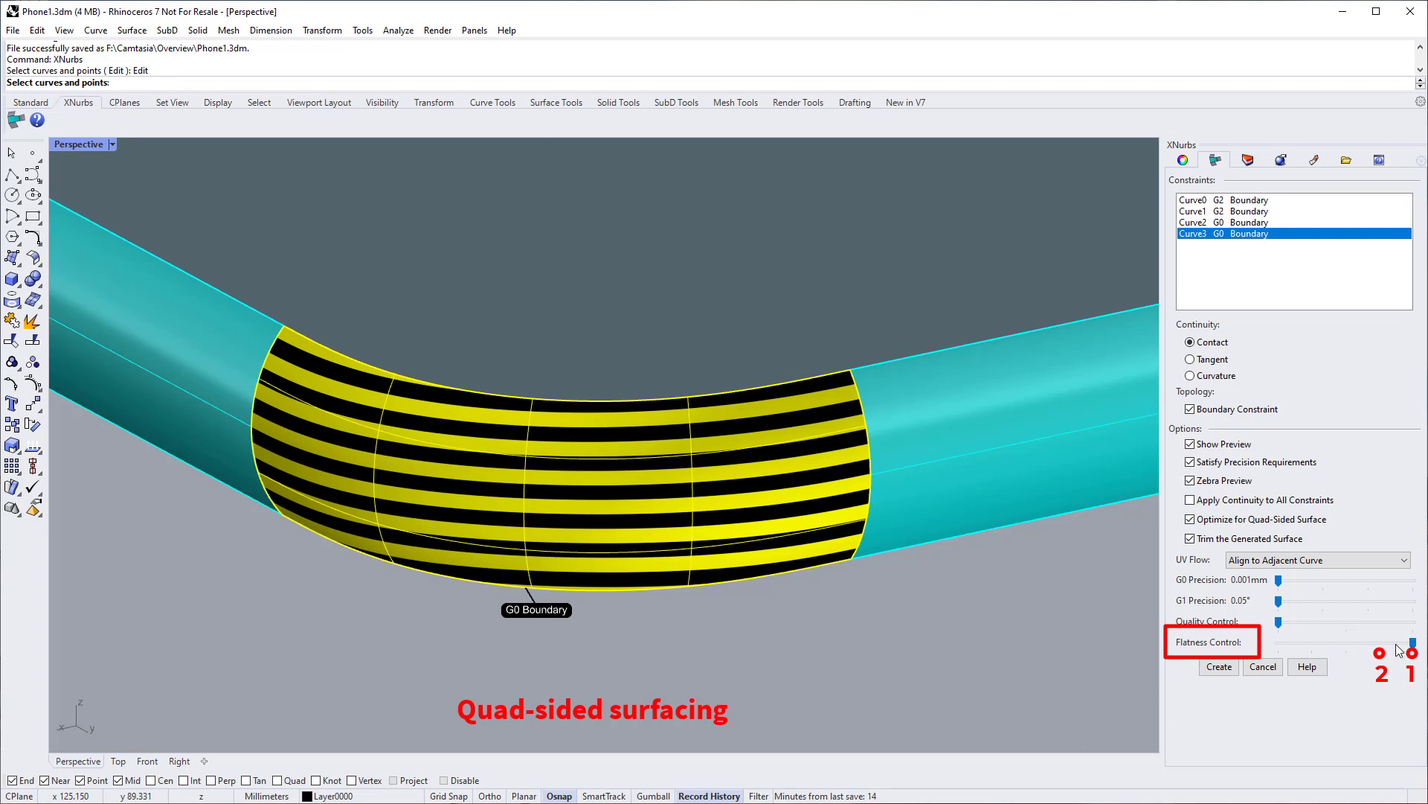
- Lower the phone corner patch's Flatness Control stepwise to its minimum to compare the zebra stripes, and return it to maximum
left_click(1397, 646)
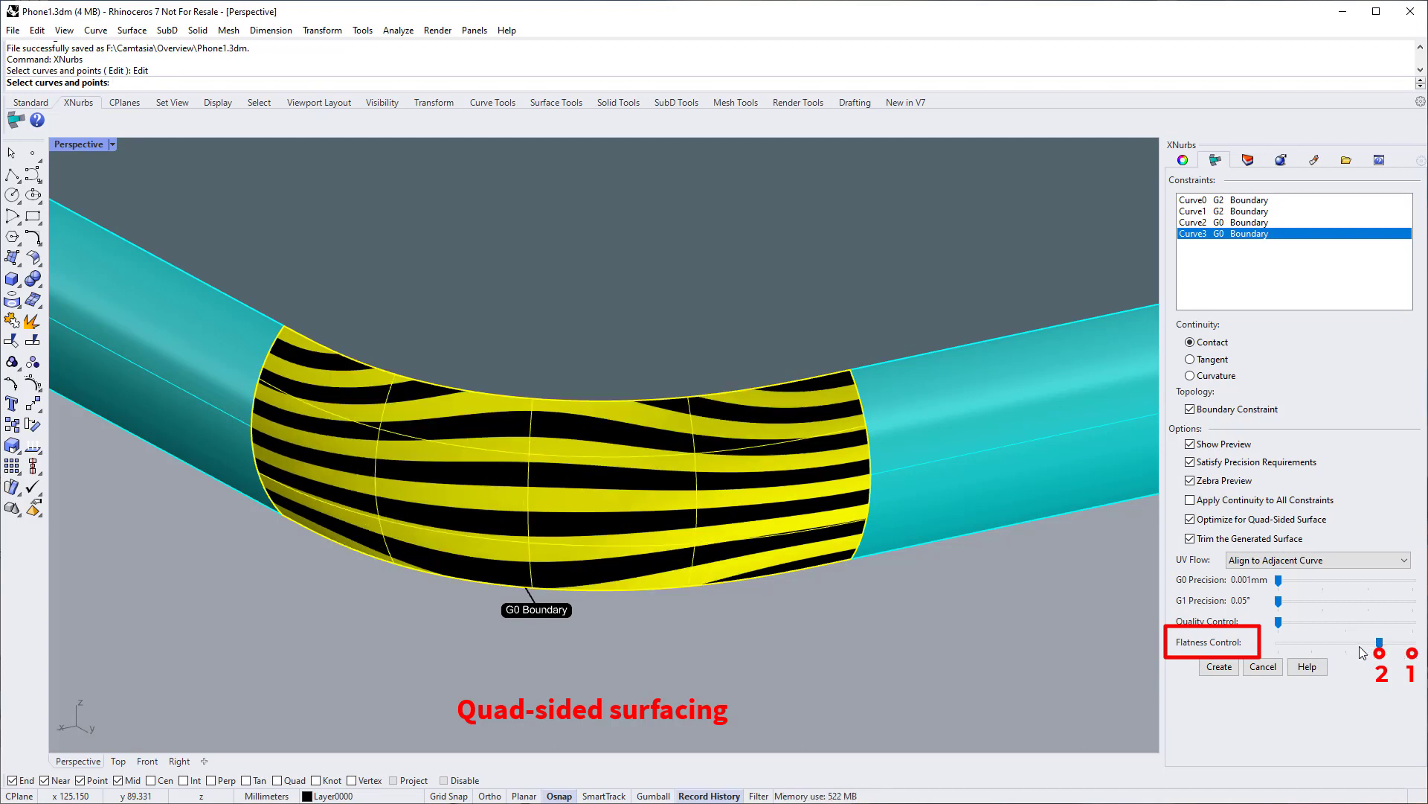
left_click(1360, 646)
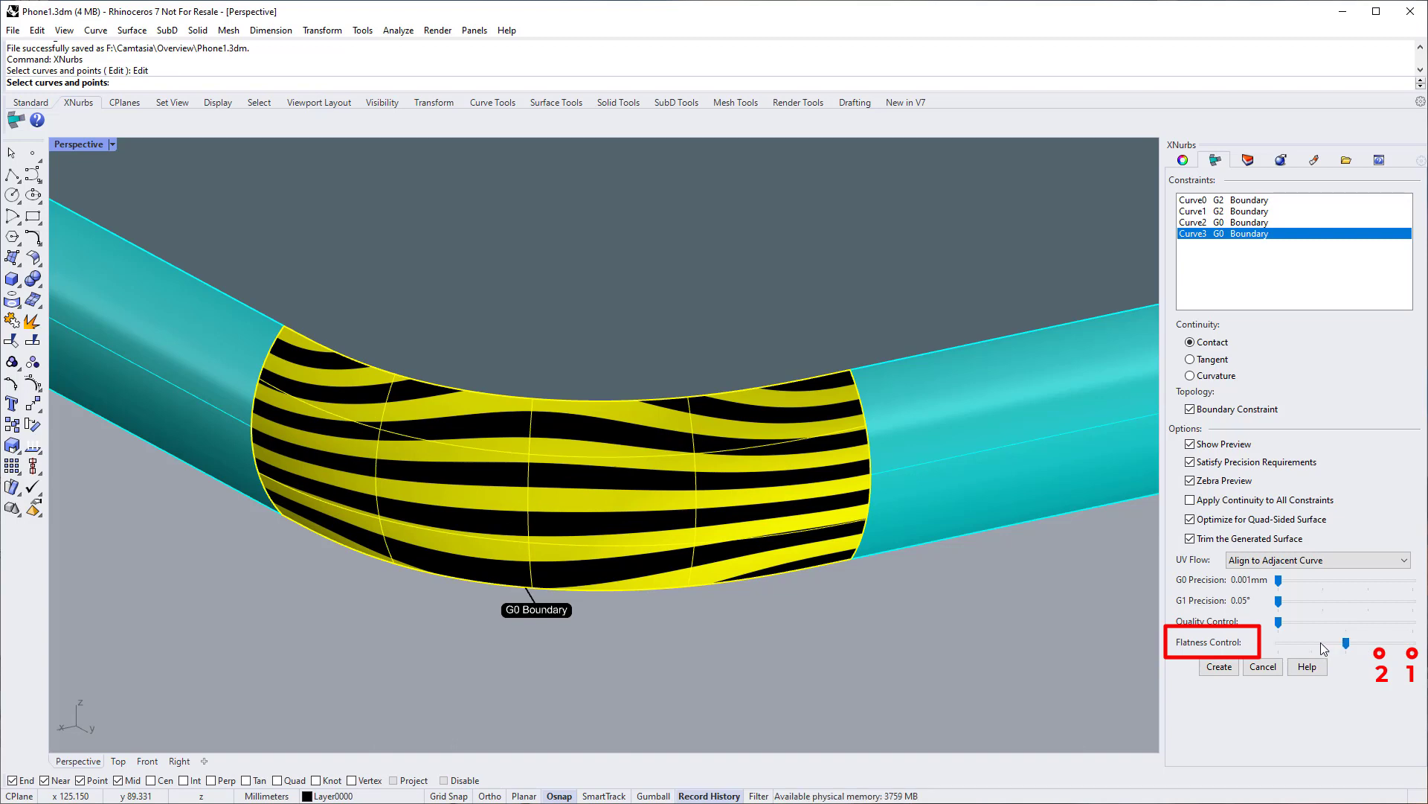
left_click_drag(1311, 642, 1309, 644)
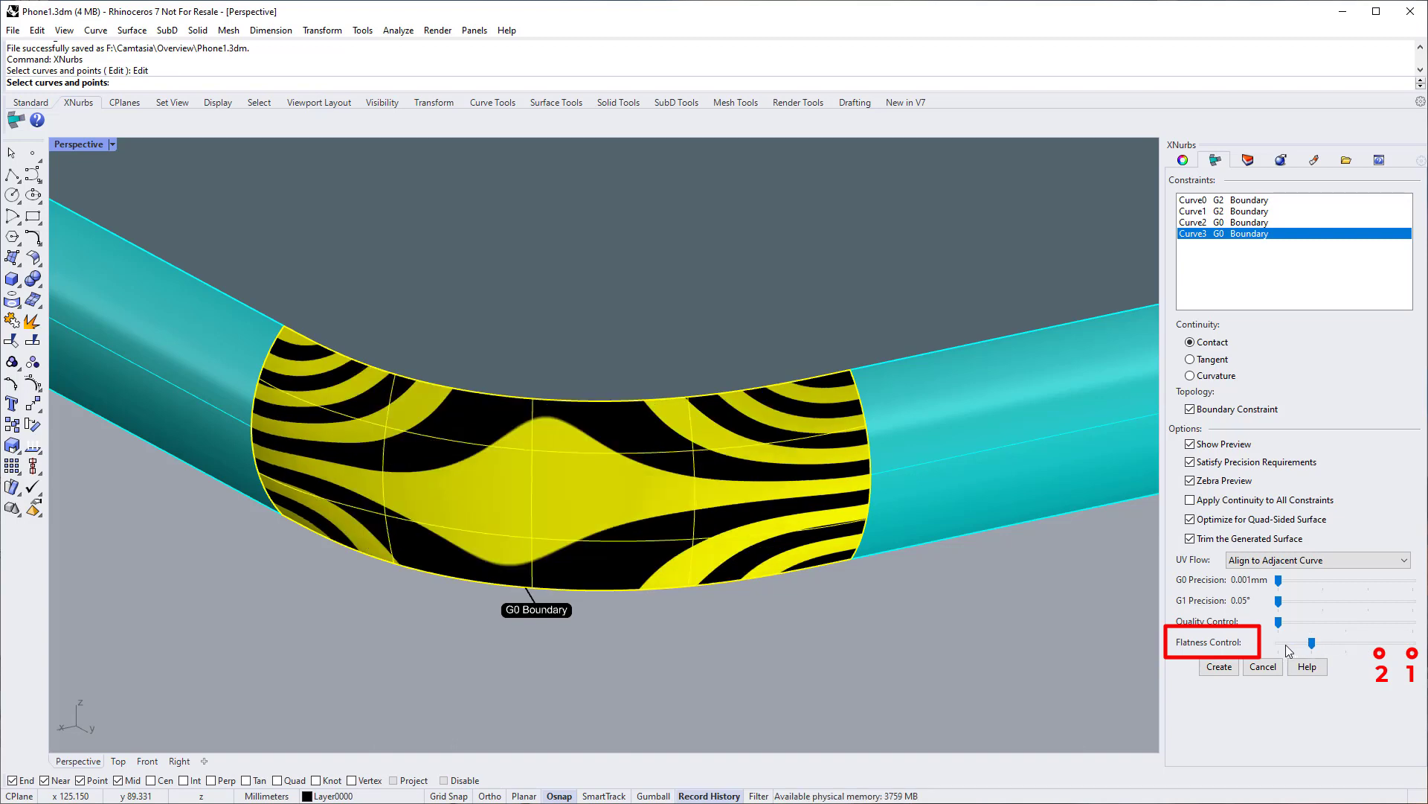
left_click(1286, 644)
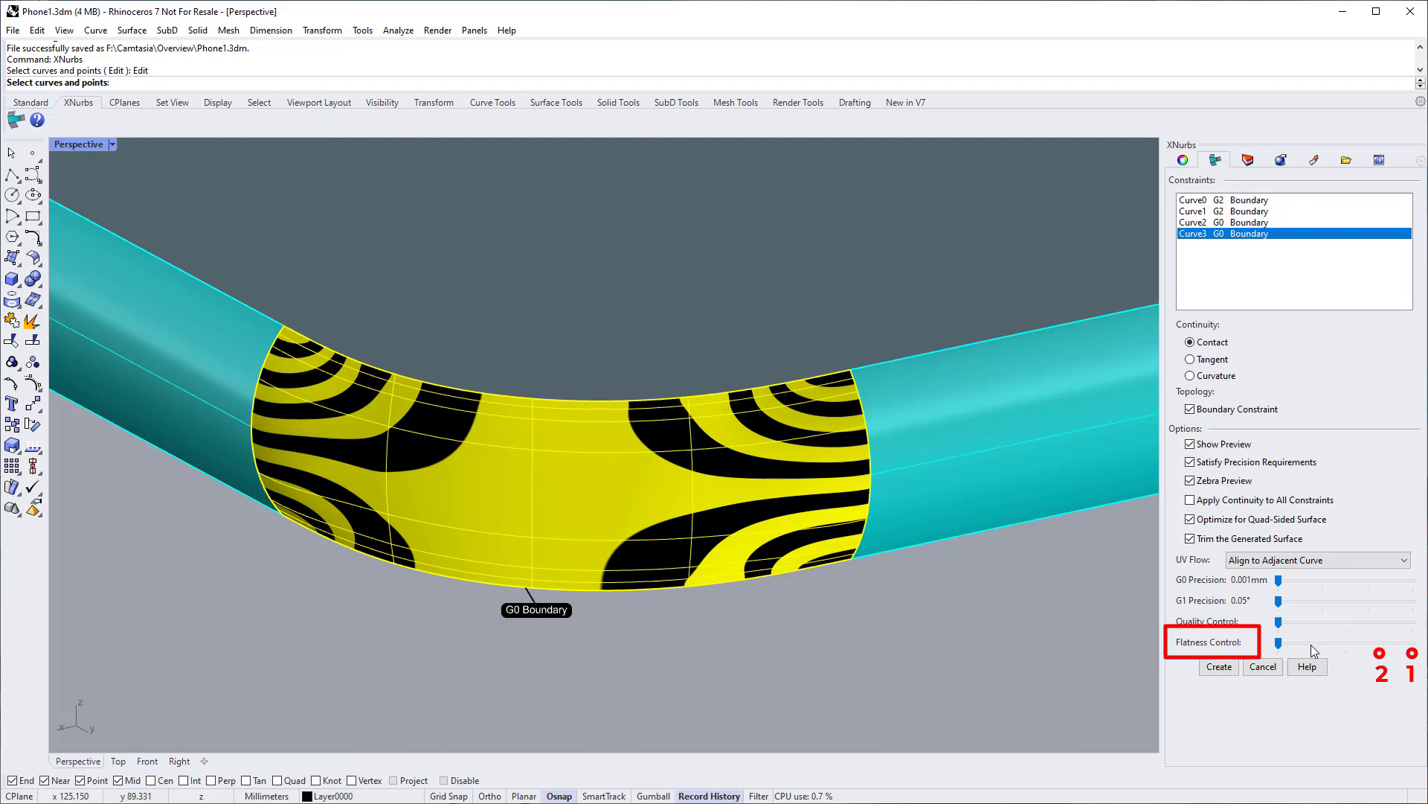
left_click_drag(1313, 649, 1413, 645)
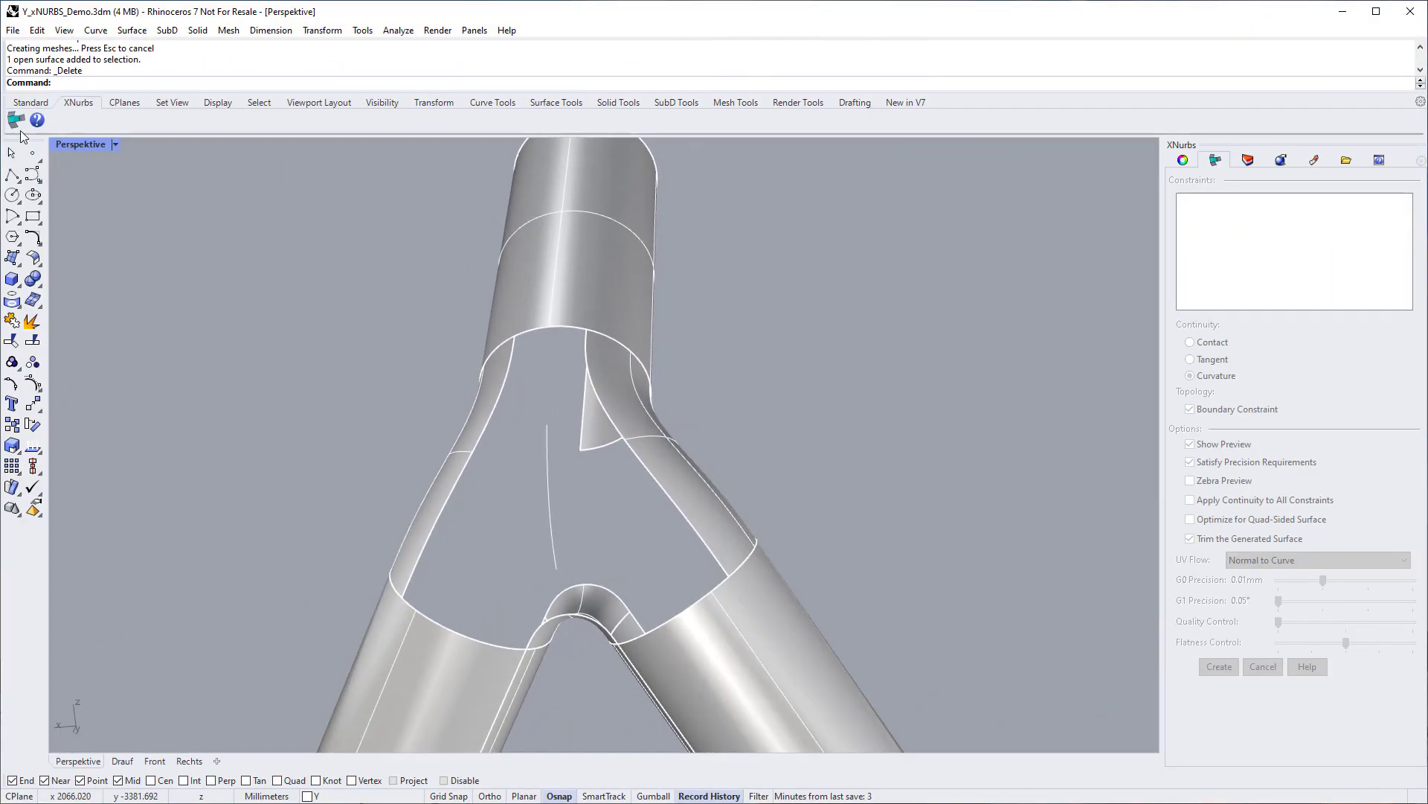
- Start an XNurbs surface on the Y-tube opening with the crotch arc and the two long side edges as Curvature boundary constraints
left_click(16, 120)
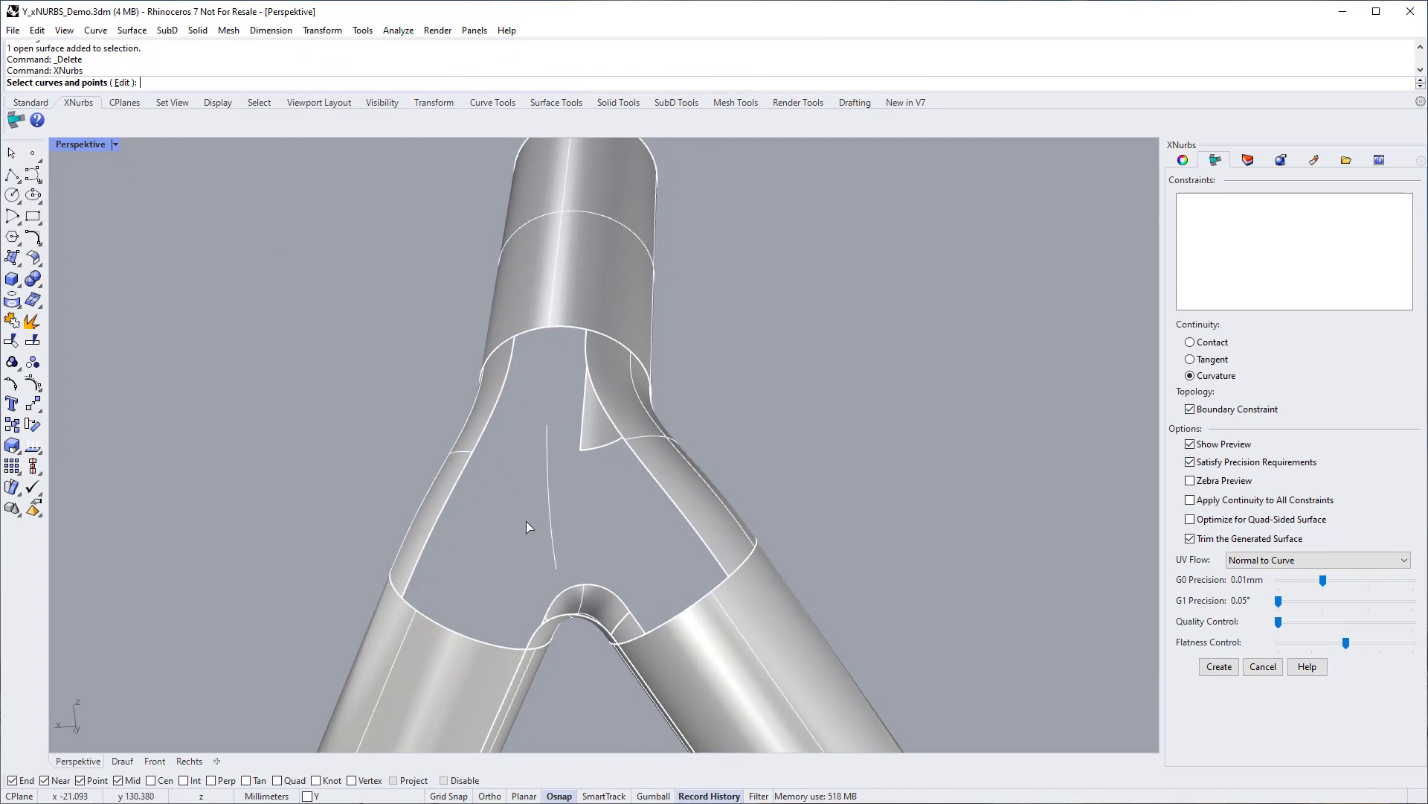
left_click(576, 617)
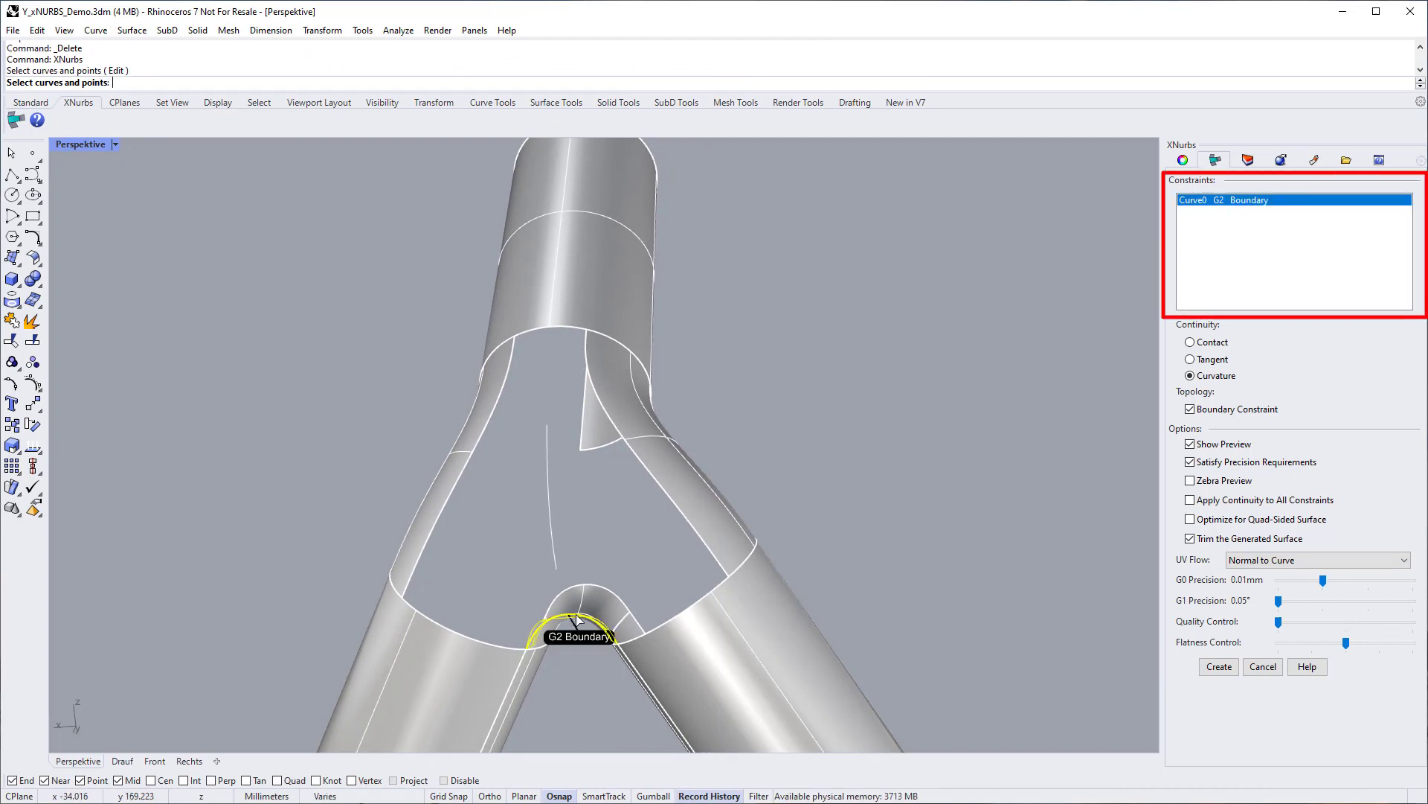
left_click(699, 548)
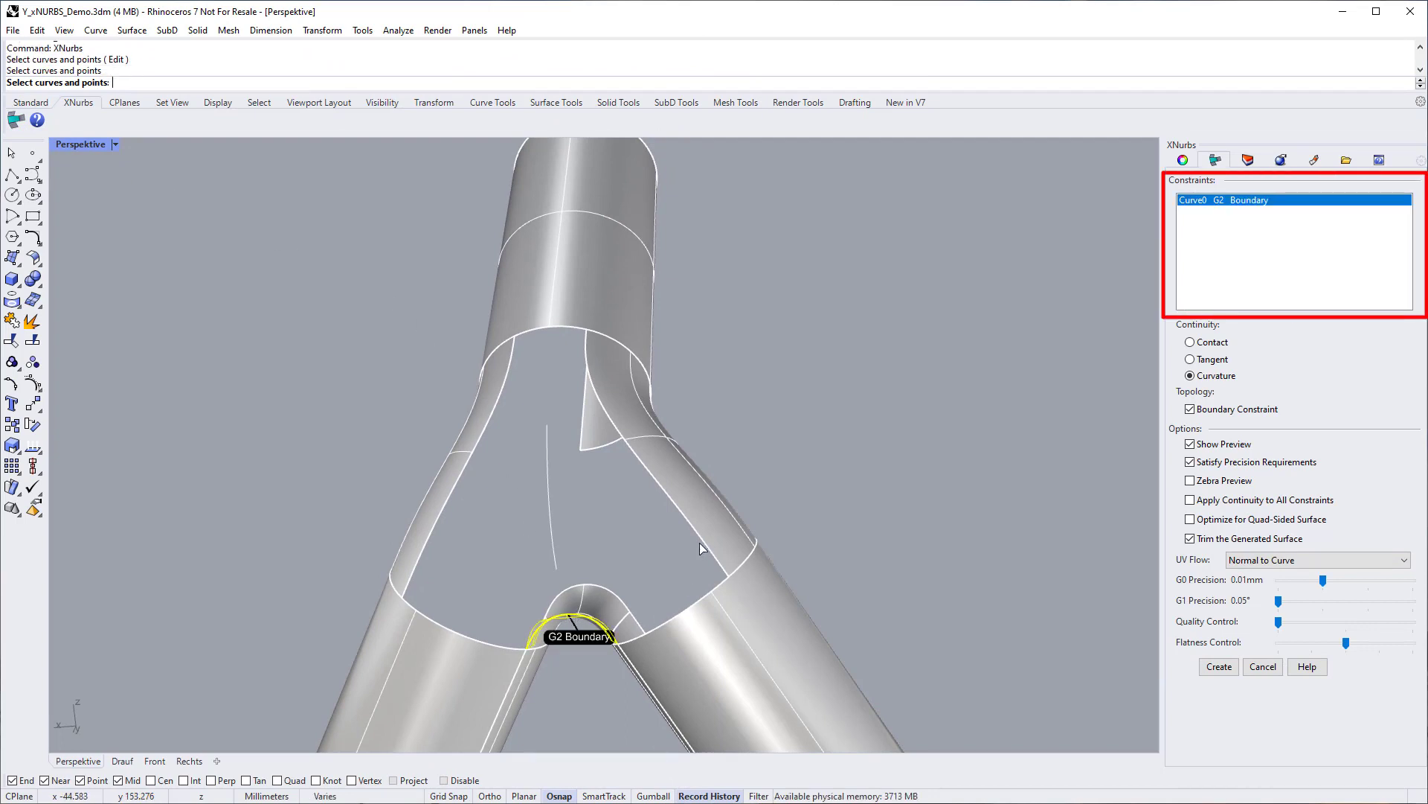
left_click(465, 480)
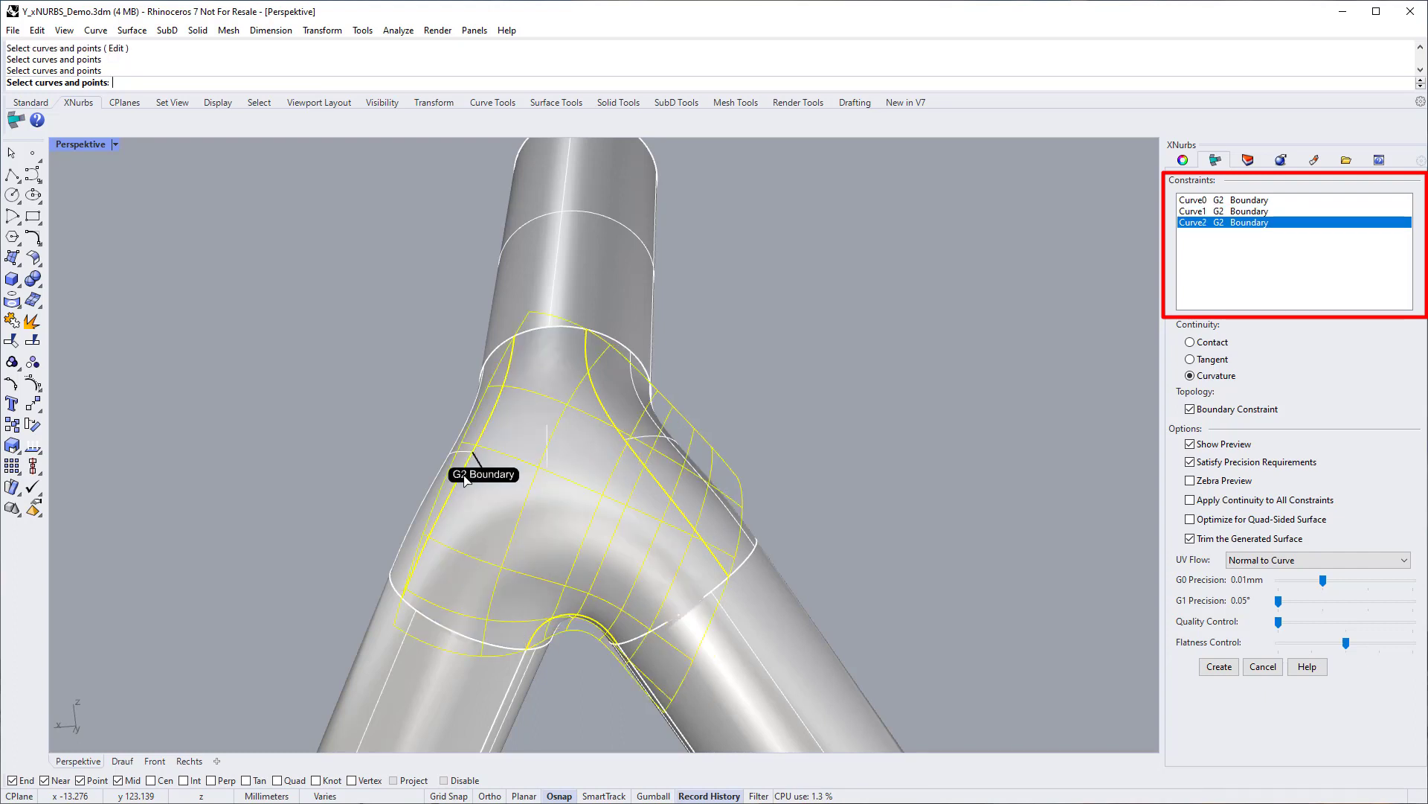
- Try Tangent and Contact continuity on the last selected side edge's constraint, and set it back to Curvature
left_click(1191, 360)
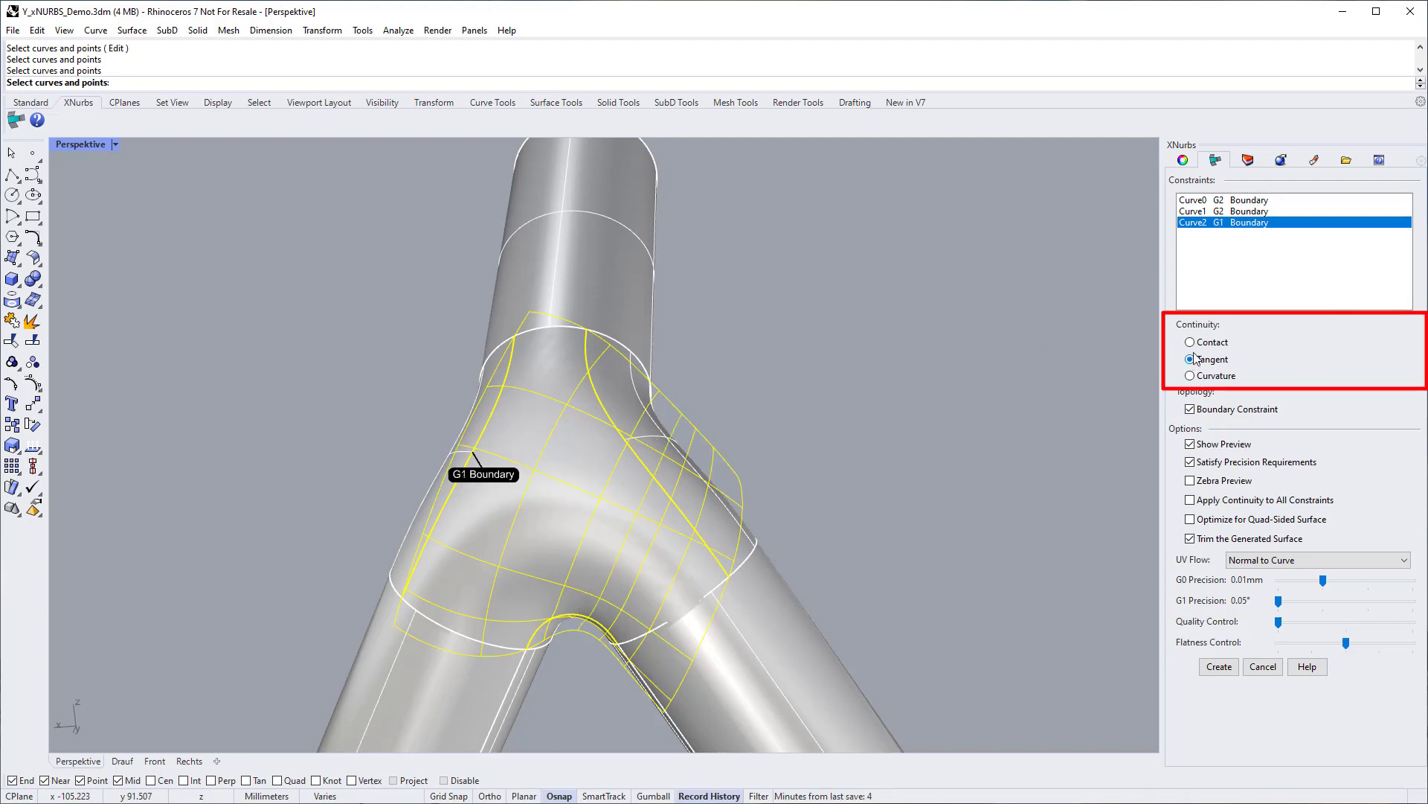
left_click(1191, 342)
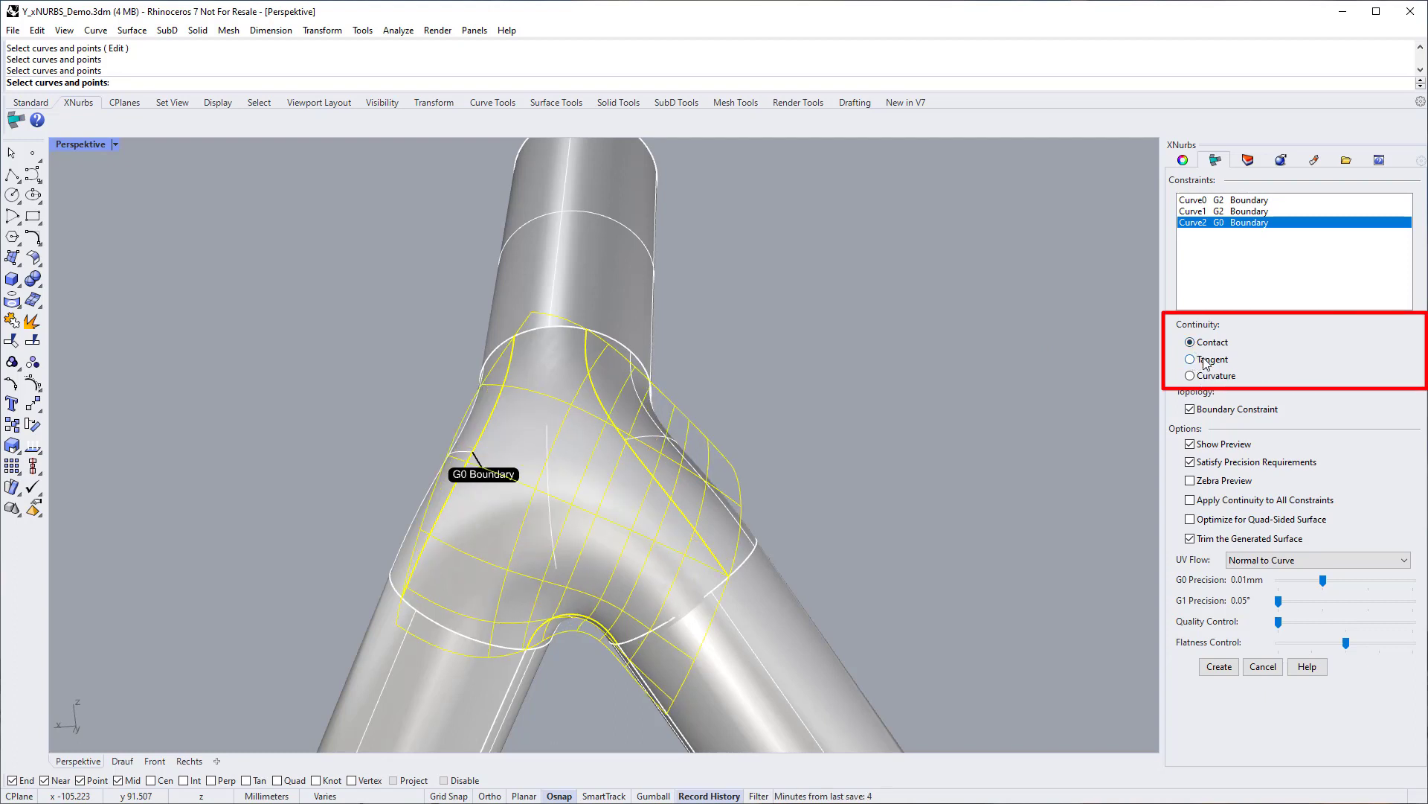
left_click(1206, 361)
left_click(1203, 377)
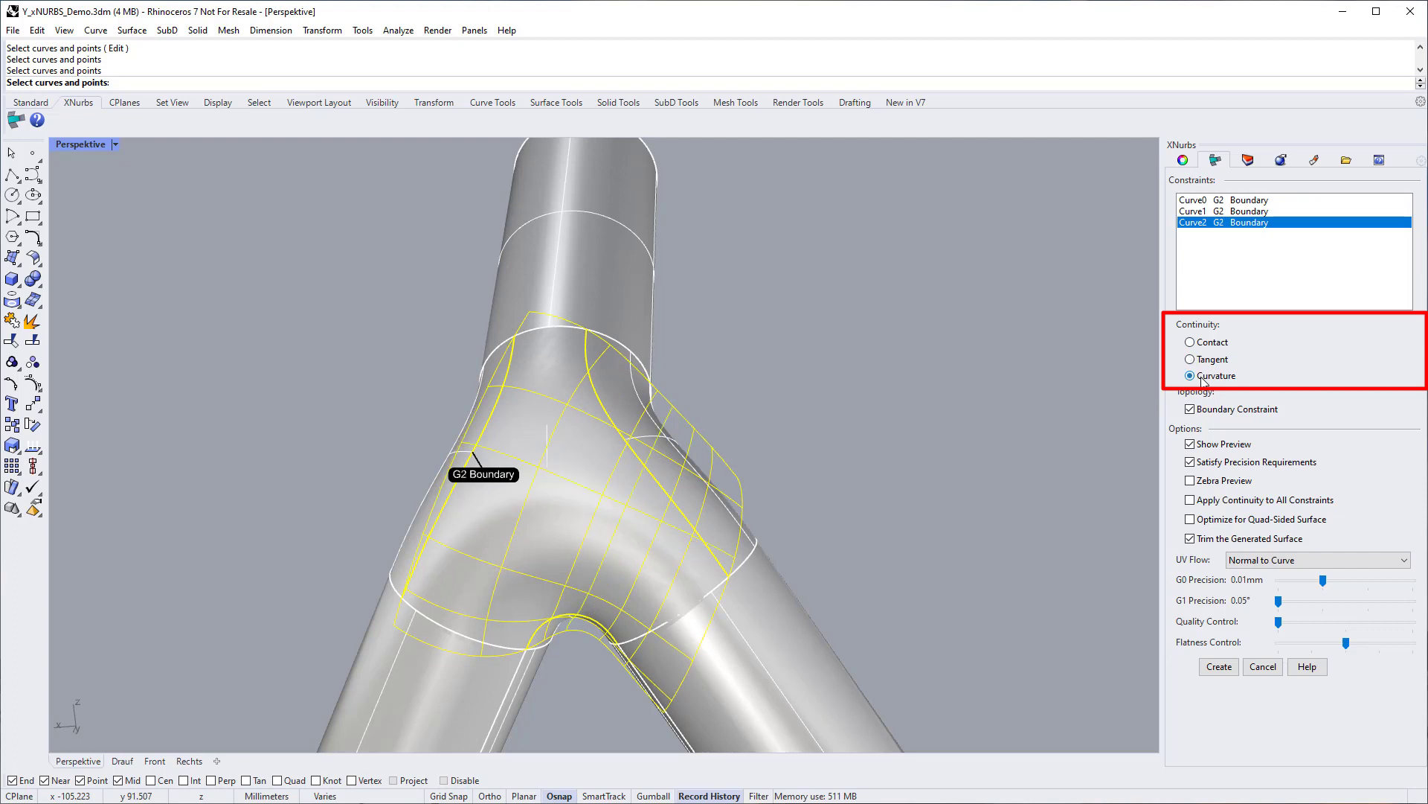
- Deselect the two long side edges, and select the opening's edges in order around the crotch arc as six Curvature boundary constraints
left_click(450, 506, "ctrl")
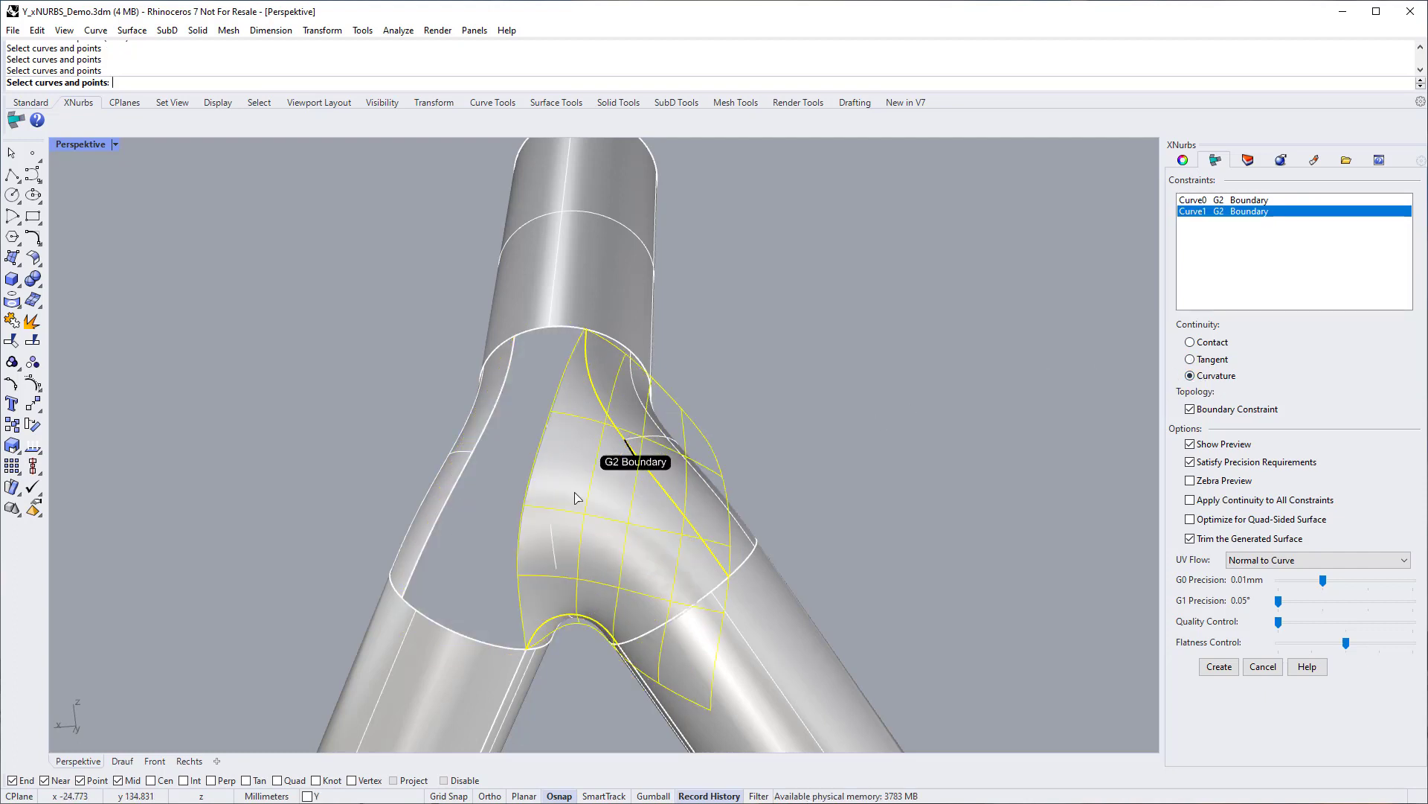
left_click(665, 493, "ctrl")
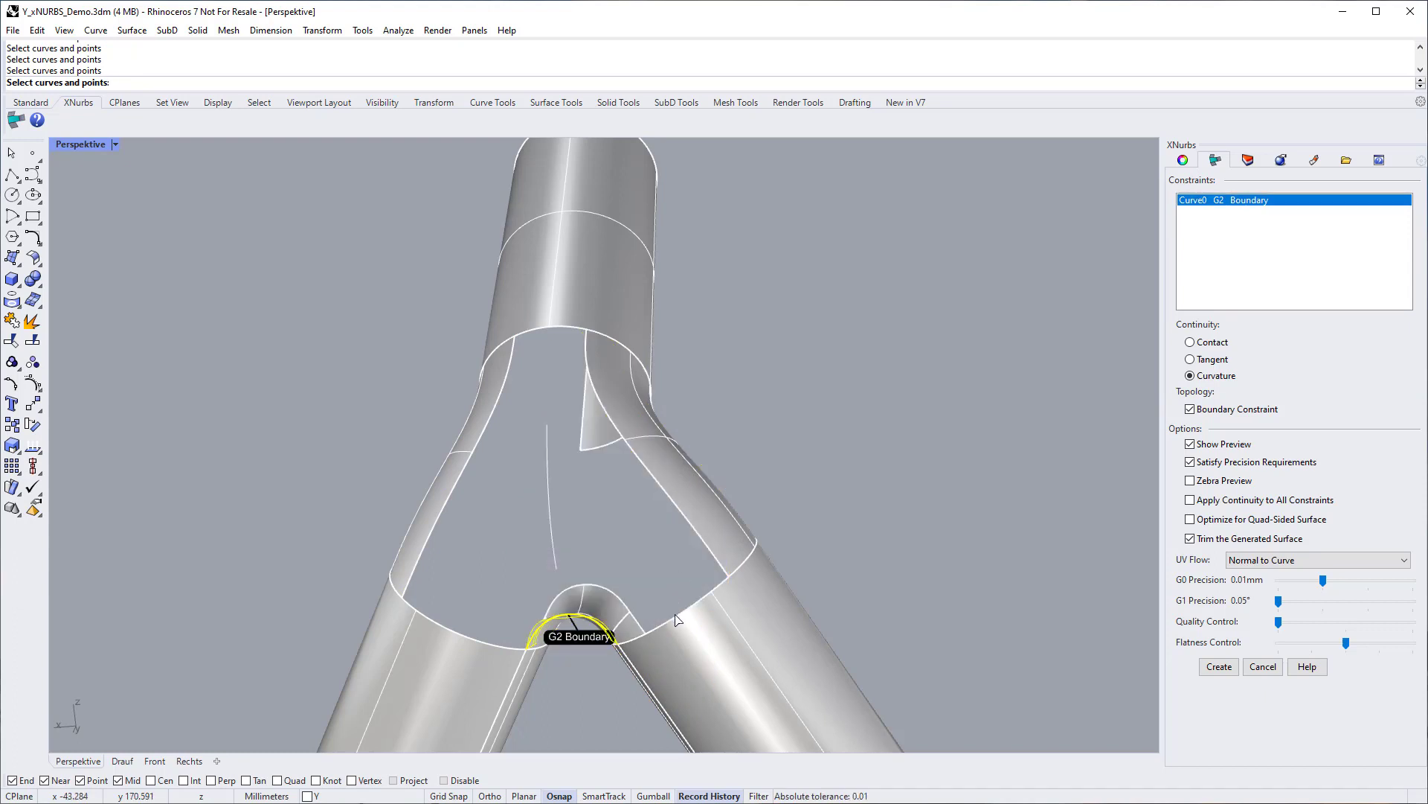
left_click(677, 618)
left_click(650, 465)
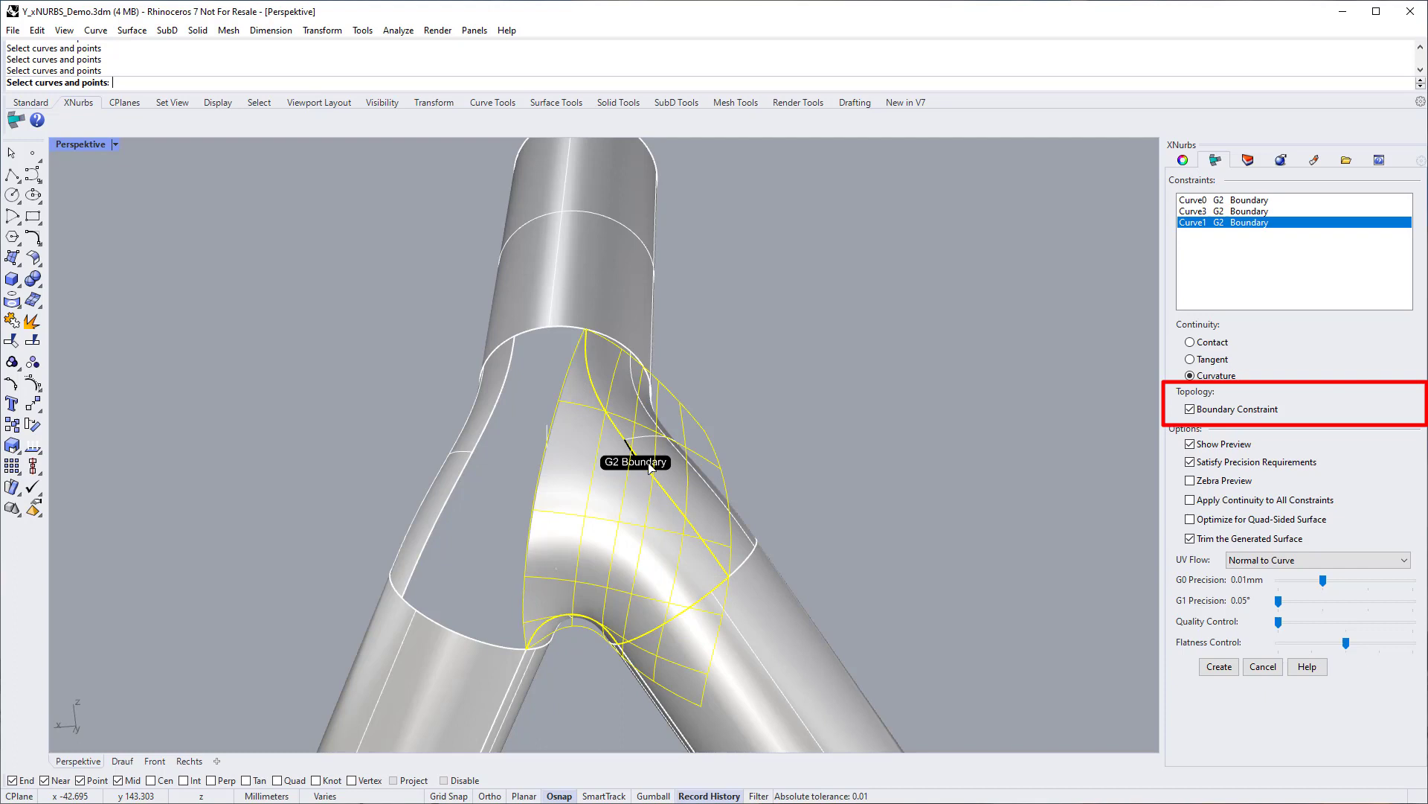
left_click(552, 334)
left_click(491, 423)
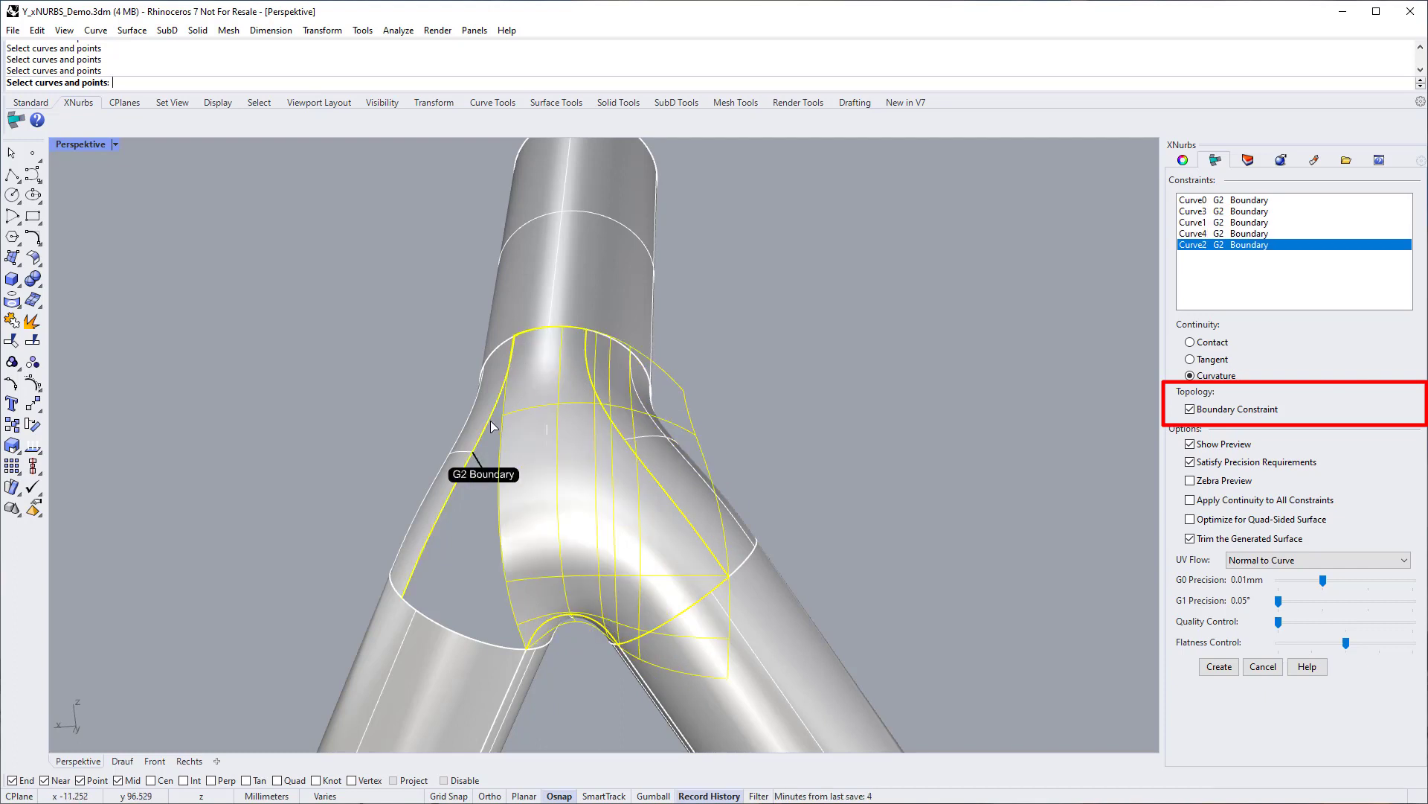
left_click(461, 638)
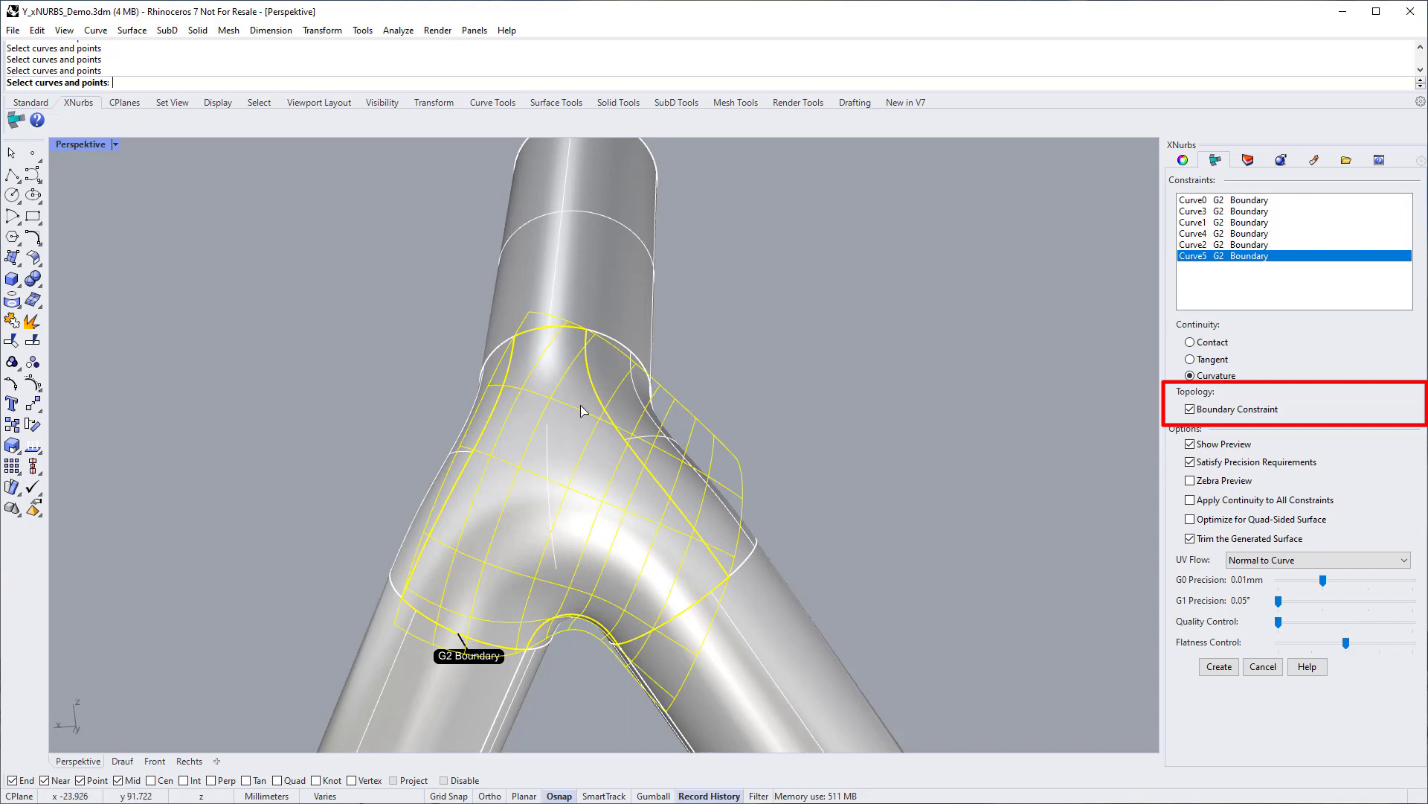
- Try the free curve in the middle of the opening as an internal constraint with Boundary Constraint off, and deselect that curve
left_click(548, 470)
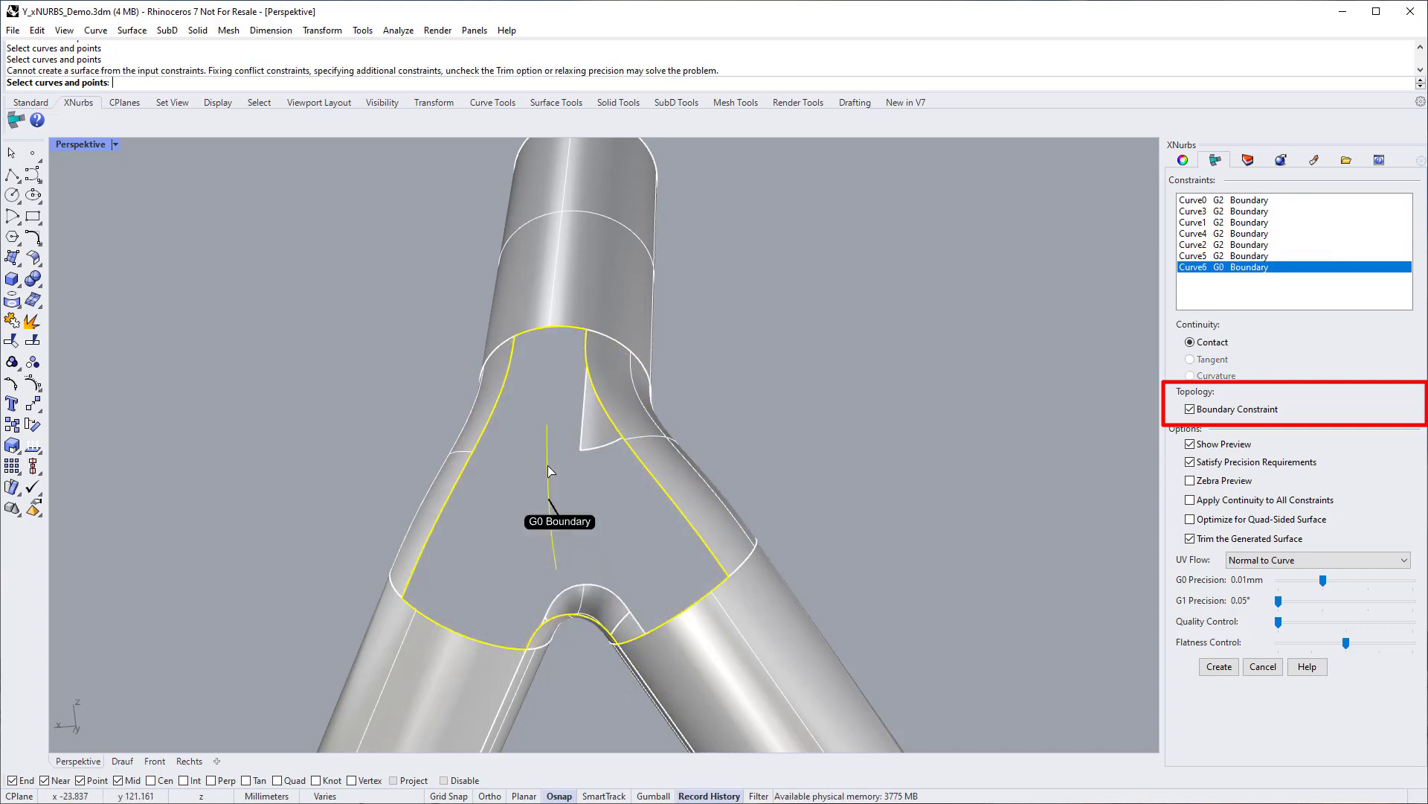
left_click(1210, 416)
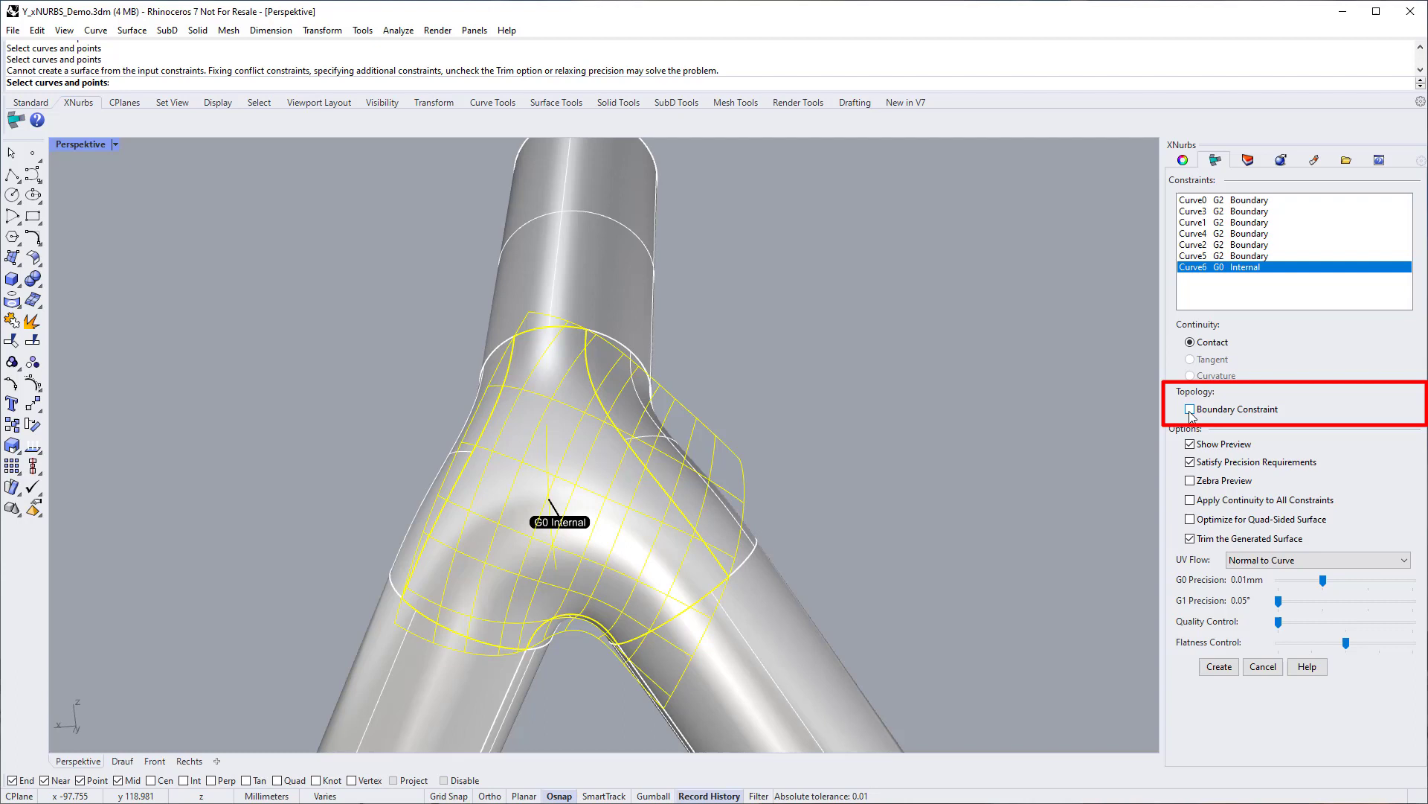
left_click(549, 485)
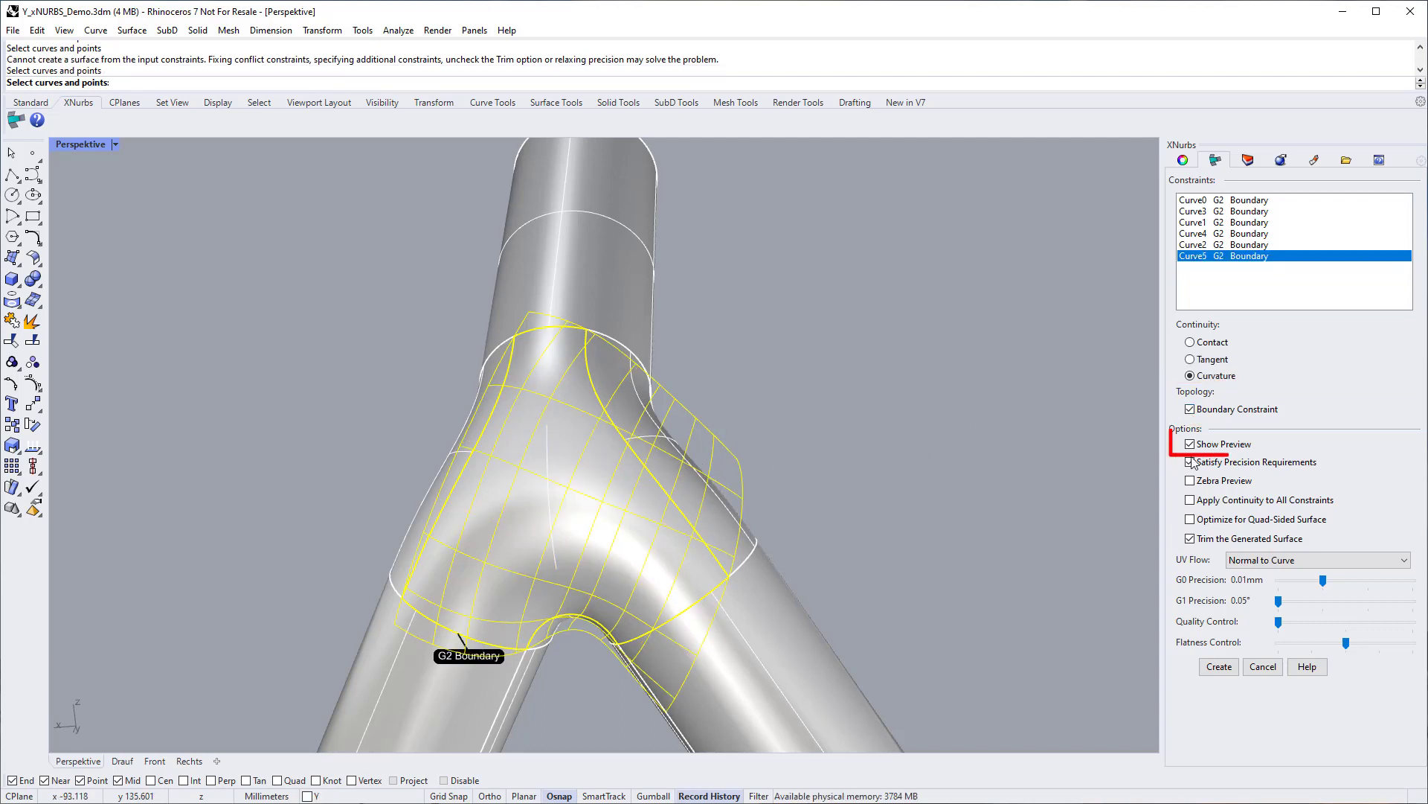
- Turn the Y-tube surface's Show Preview option off and back on
left_click(1208, 445)
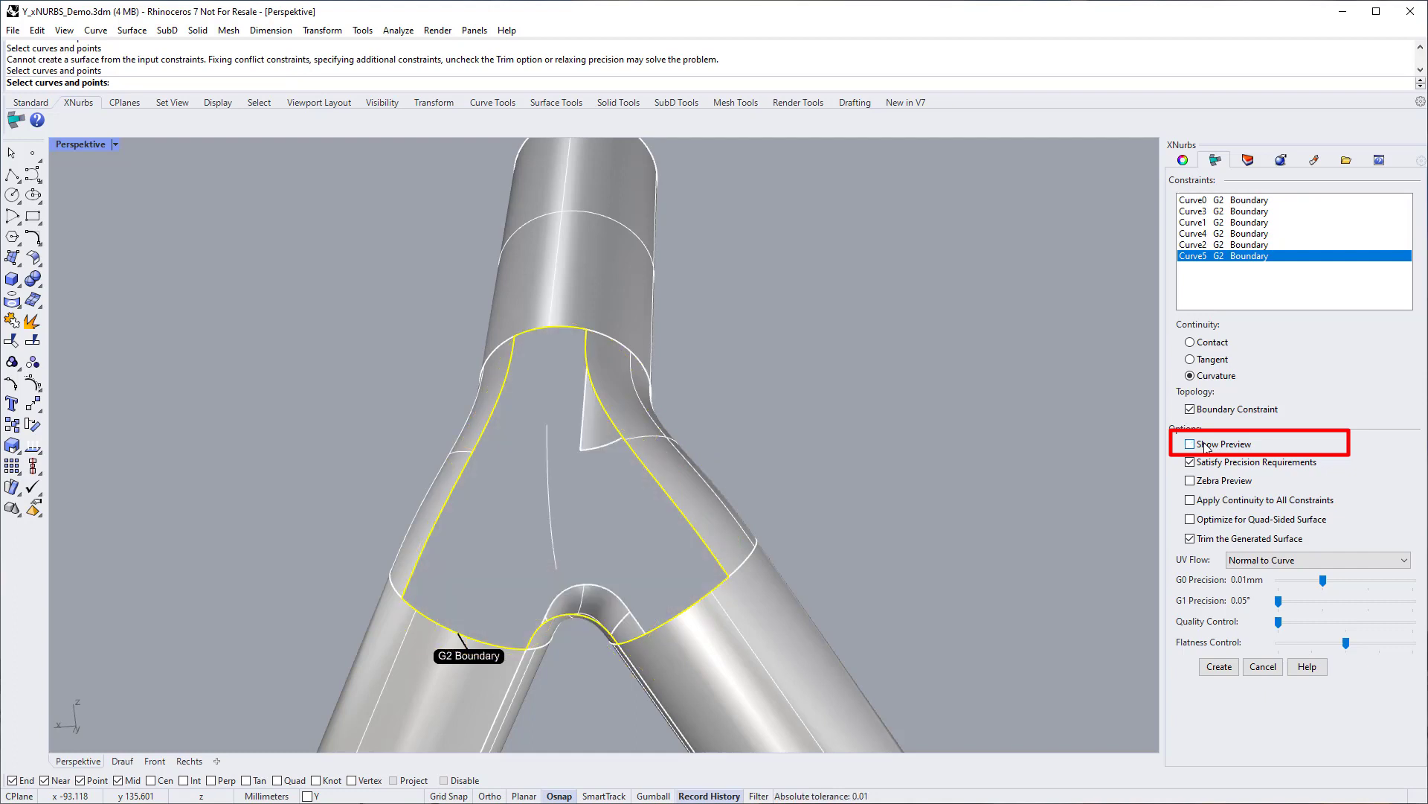
left_click(1207, 445)
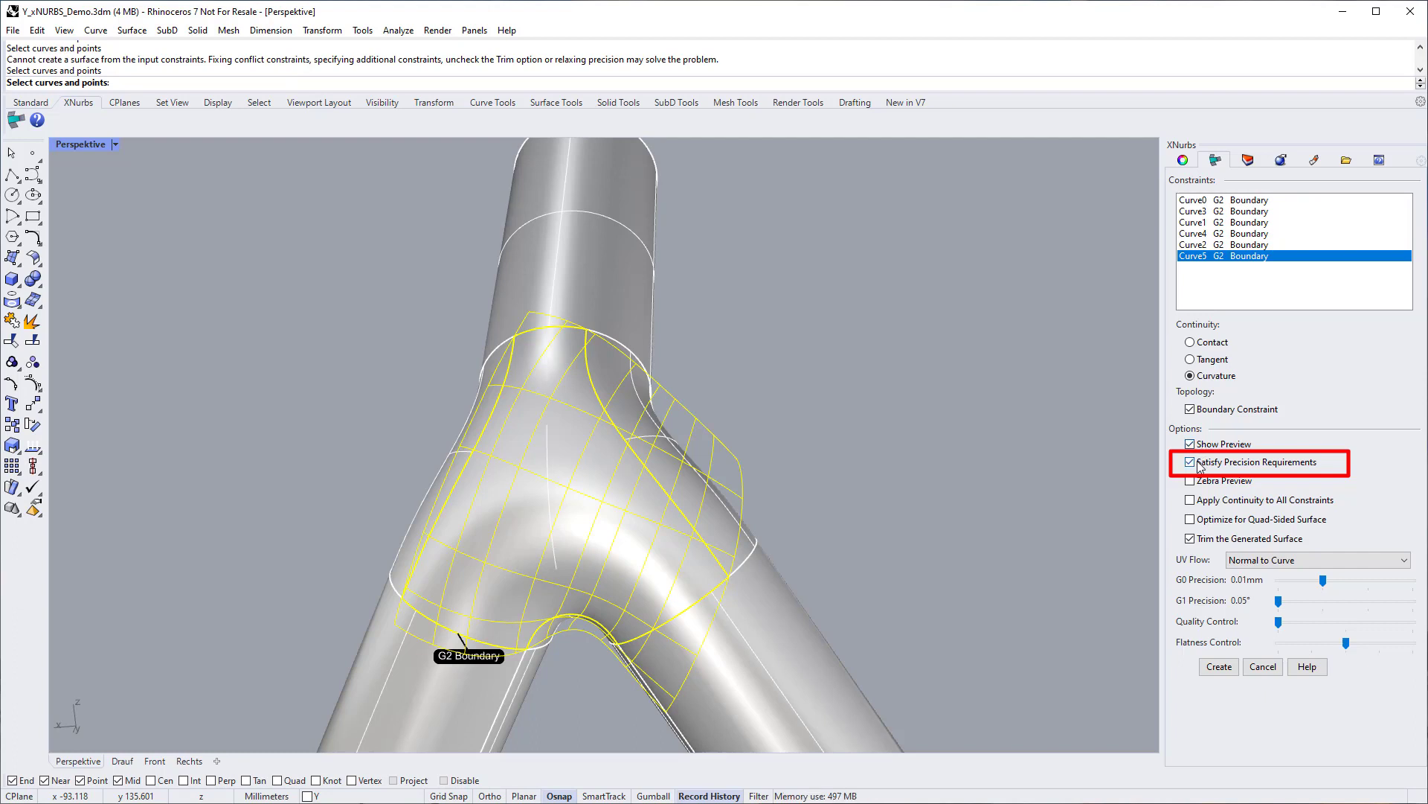
- Turn Satisfy Precision Requirements off and back on for the Y-tube surface, and enable Zebra Preview
left_click(1190, 462)
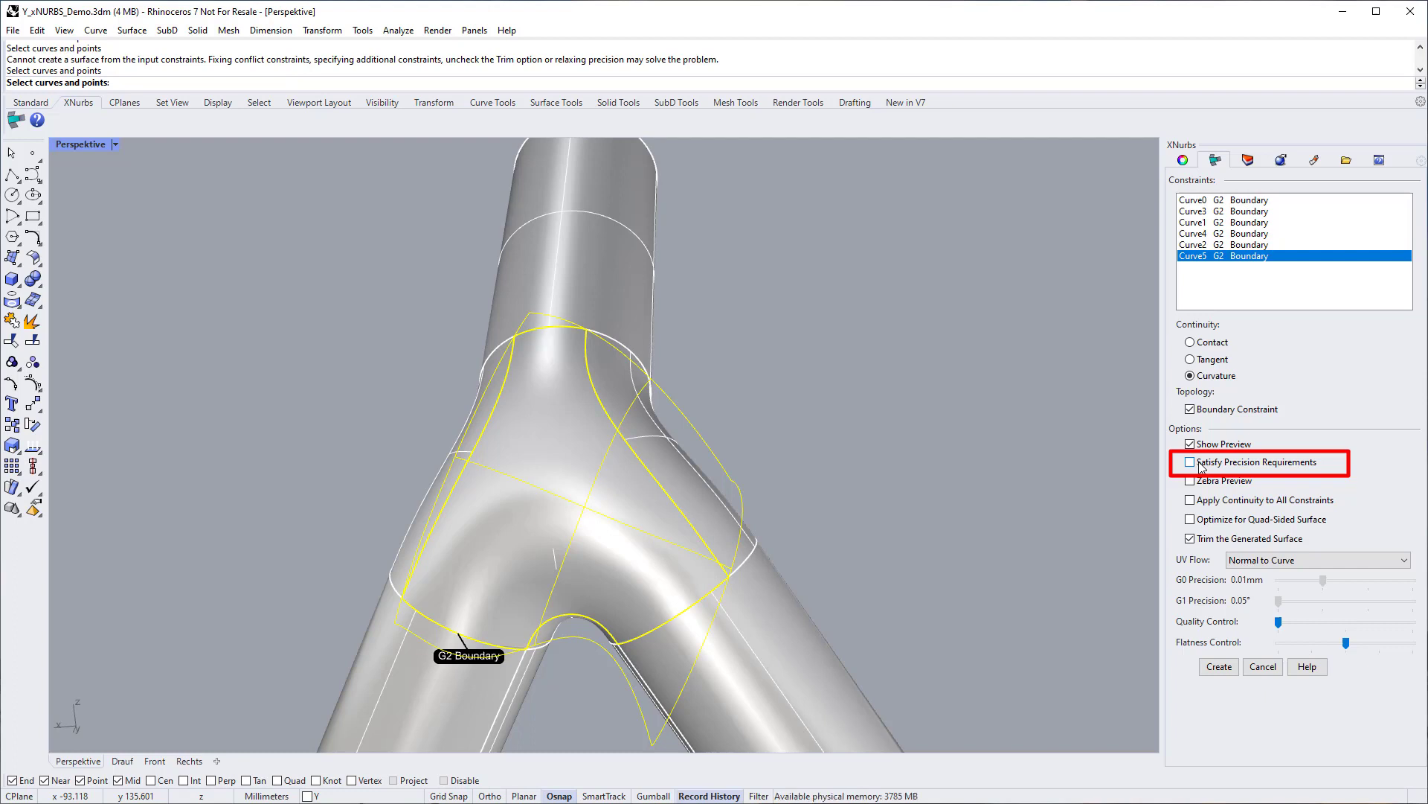
left_click(1191, 462)
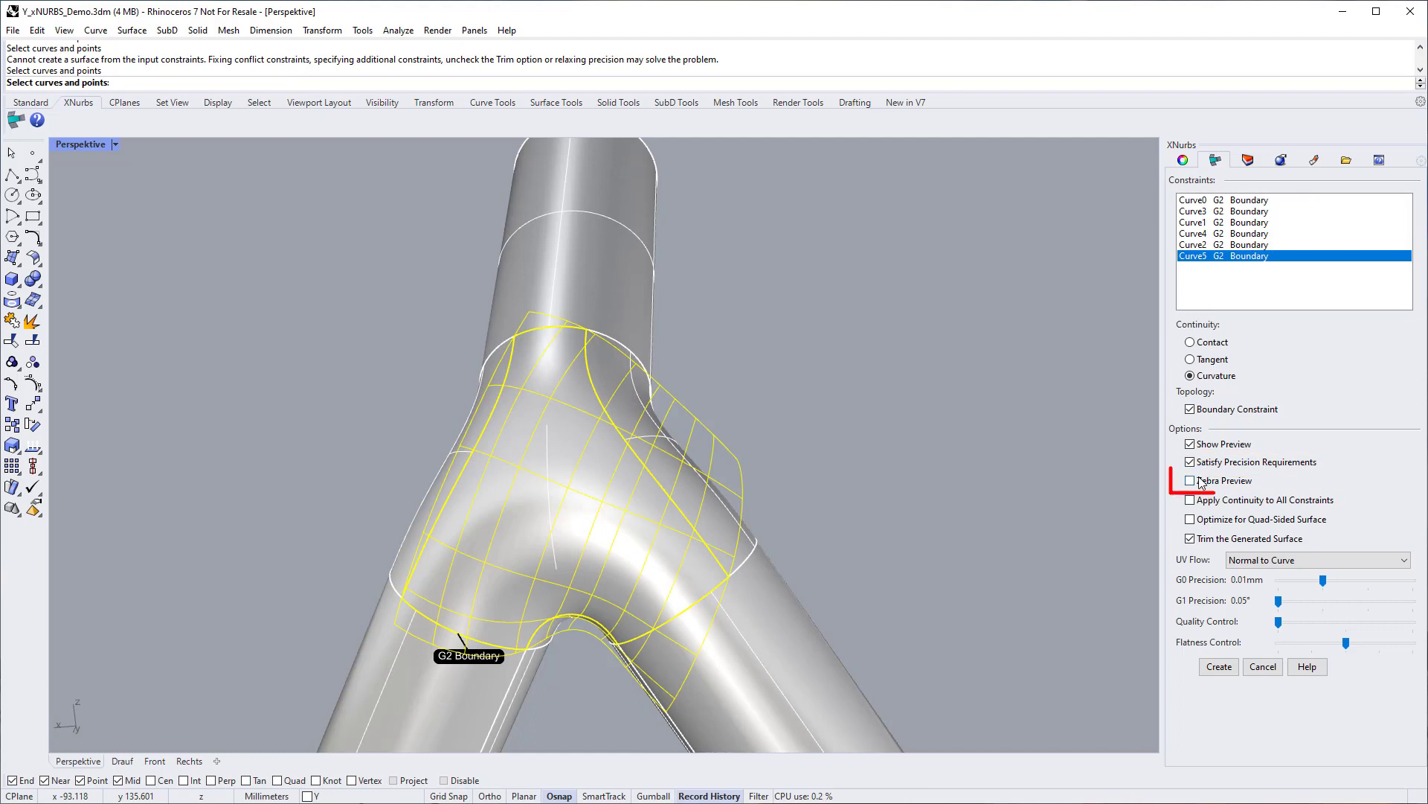
left_click(1192, 480)
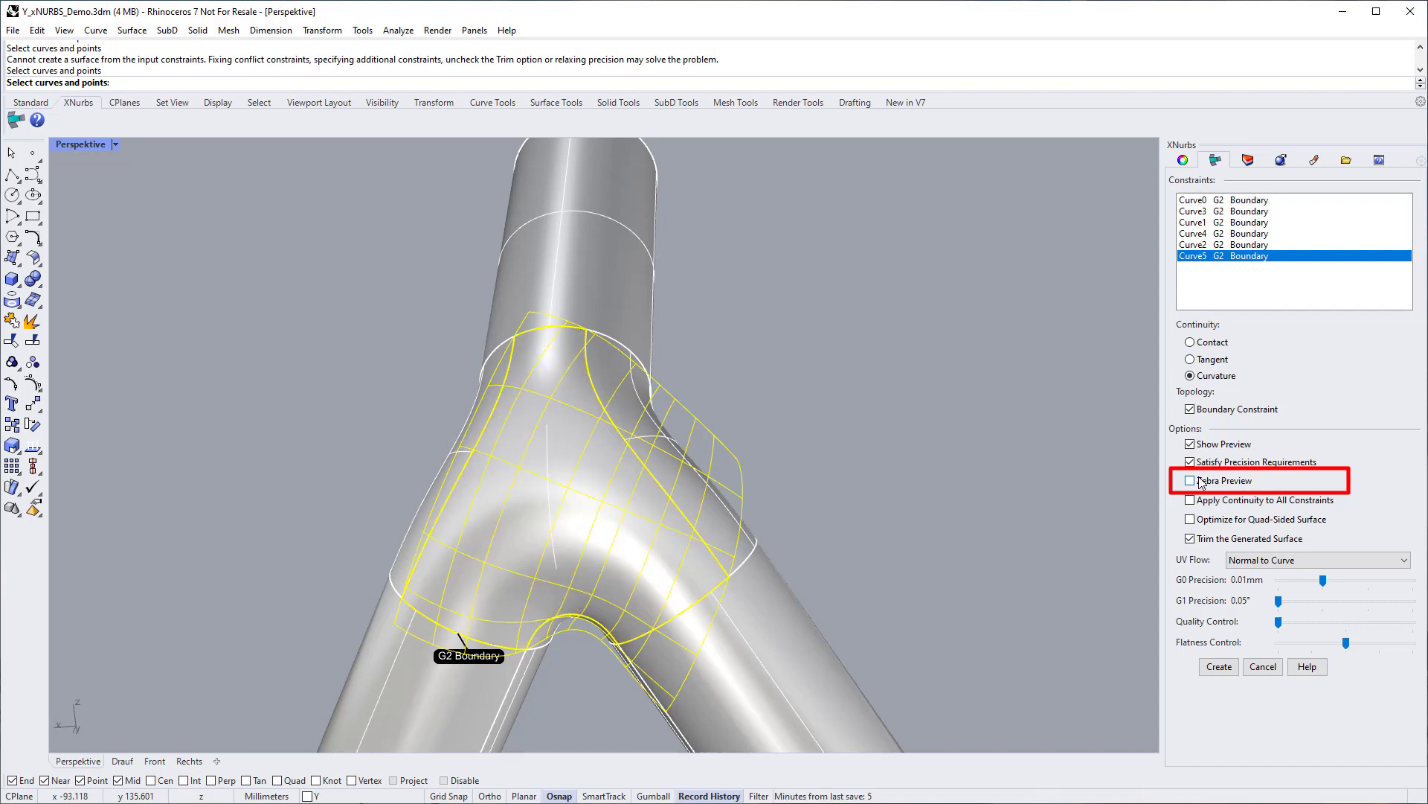
left_click(1200, 482)
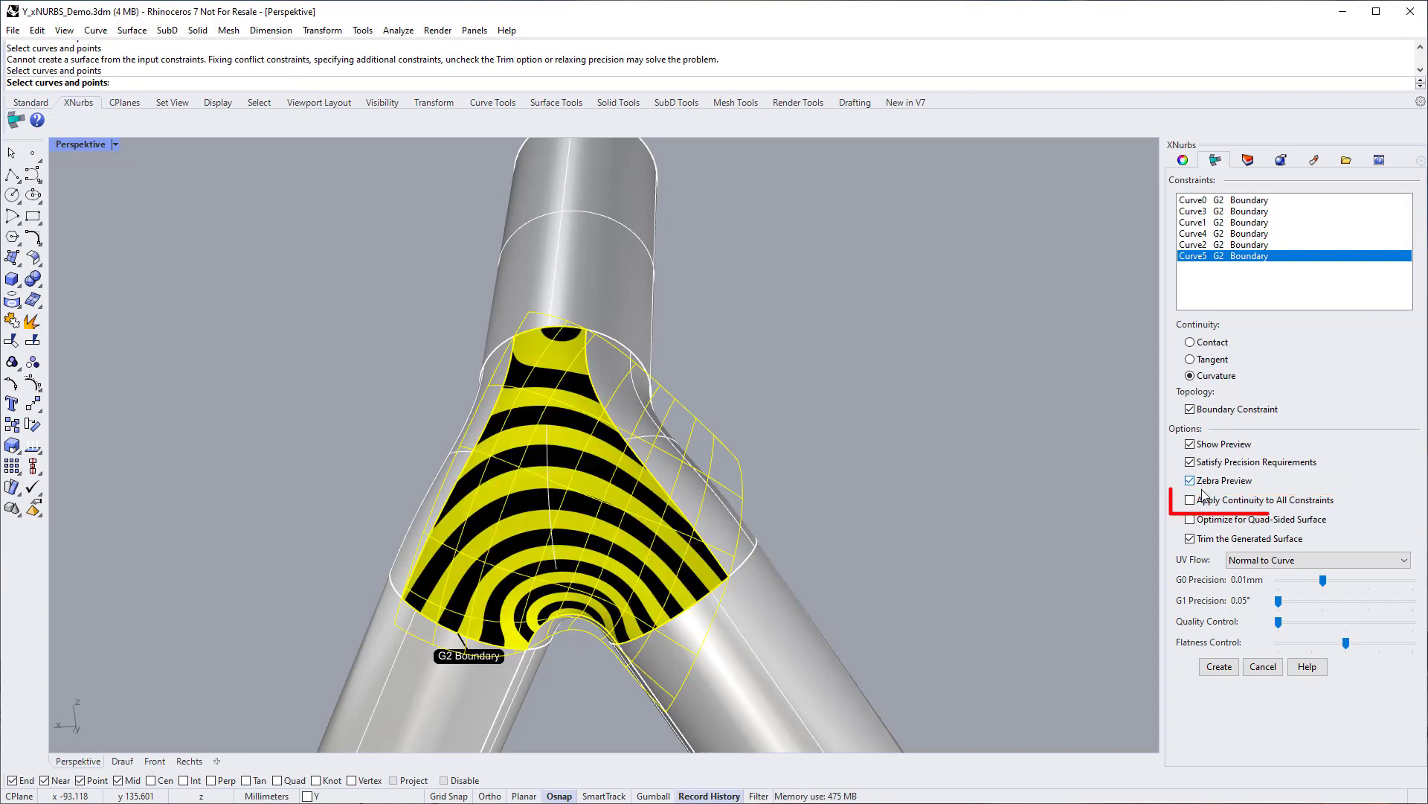
- Enable Apply Continuity to All Constraints, try Tangent and return to Curvature, and toggle Trim the Generated Surface
left_click(1198, 502)
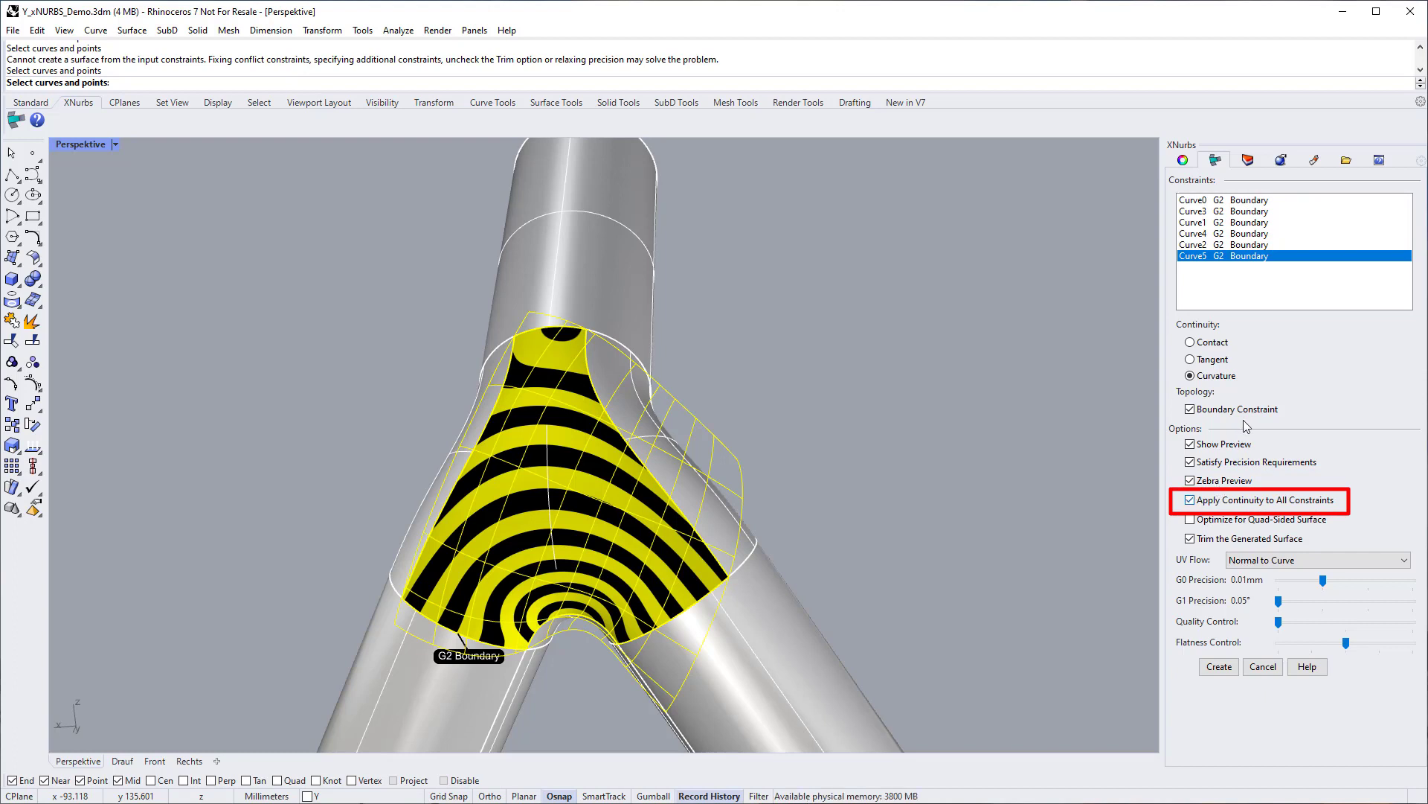
left_click(1216, 362)
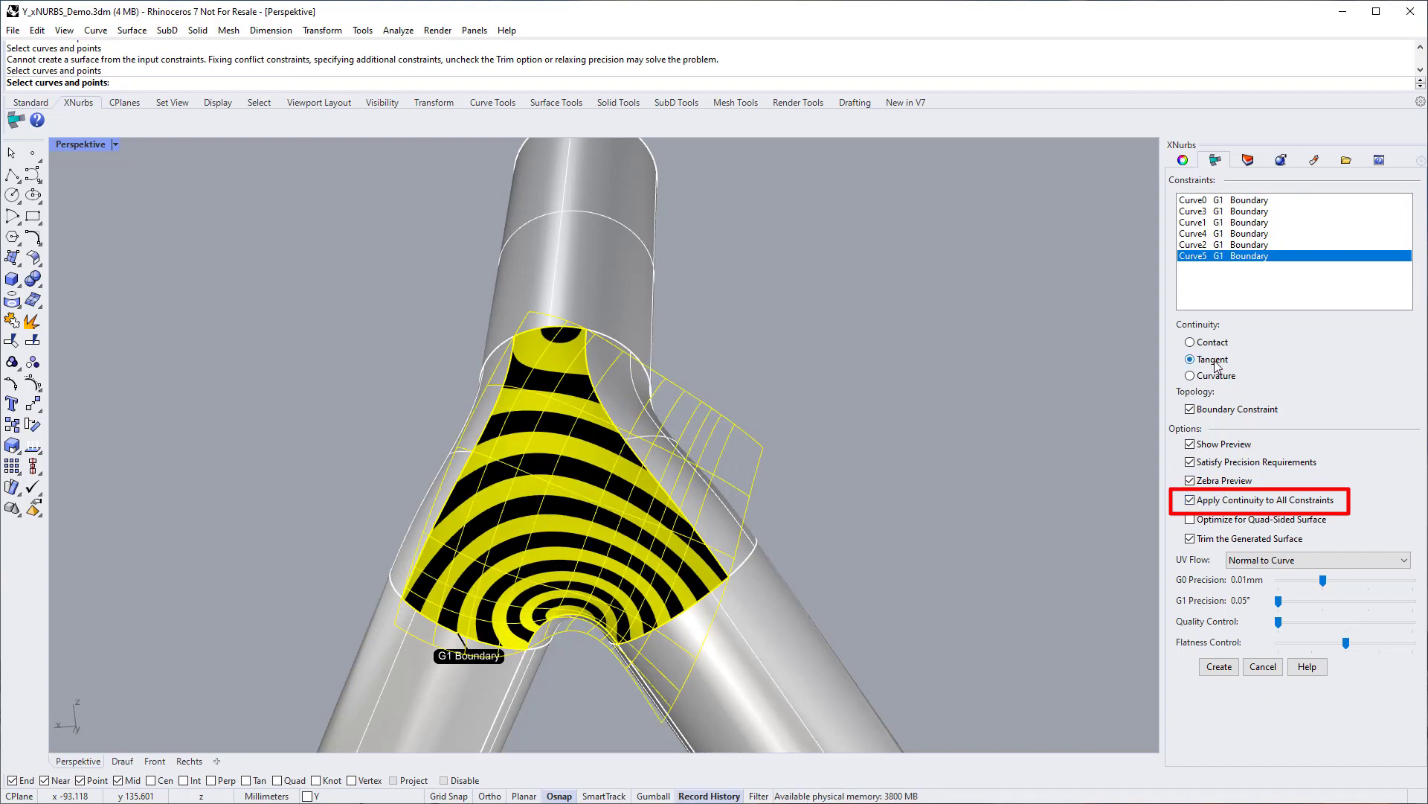
left_click(1208, 378)
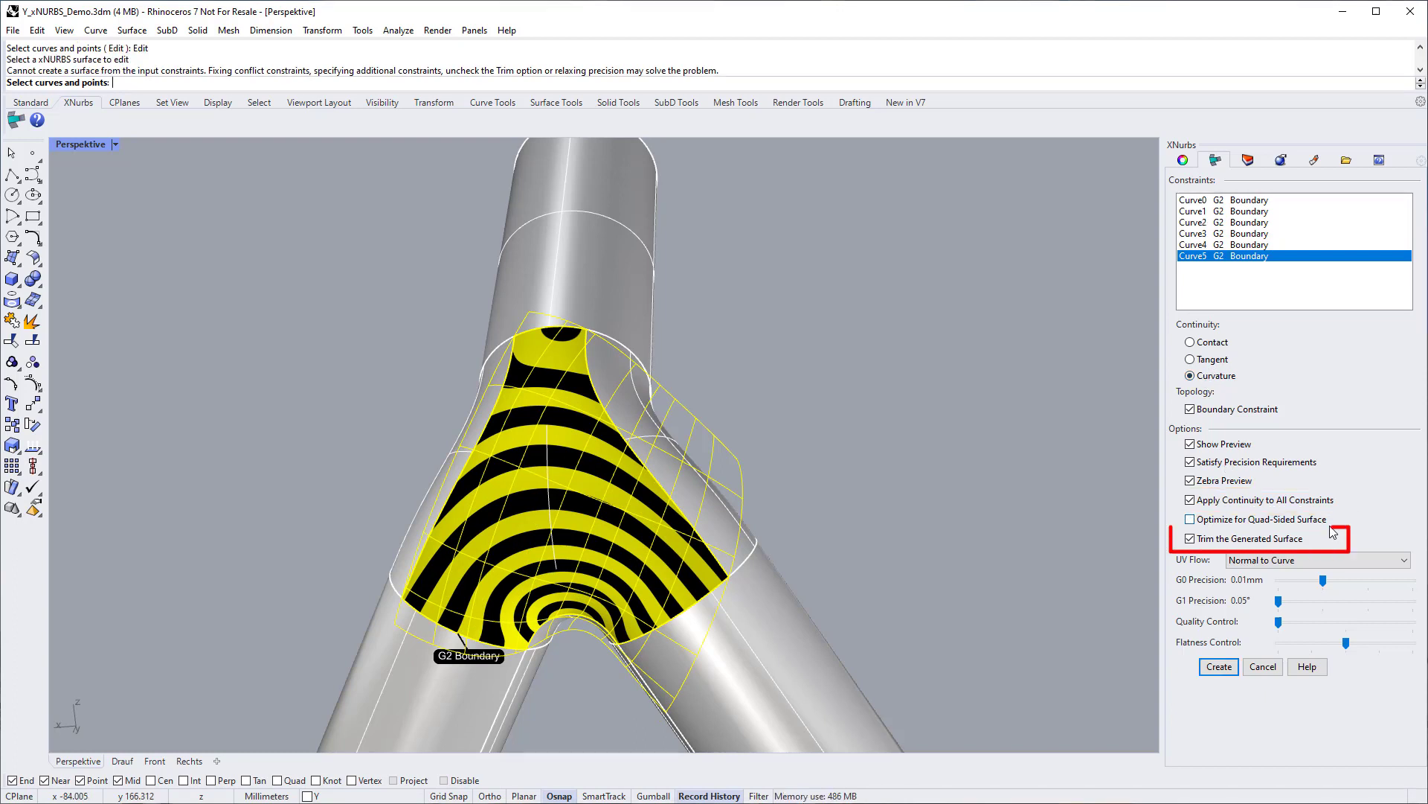
left_click(1231, 543)
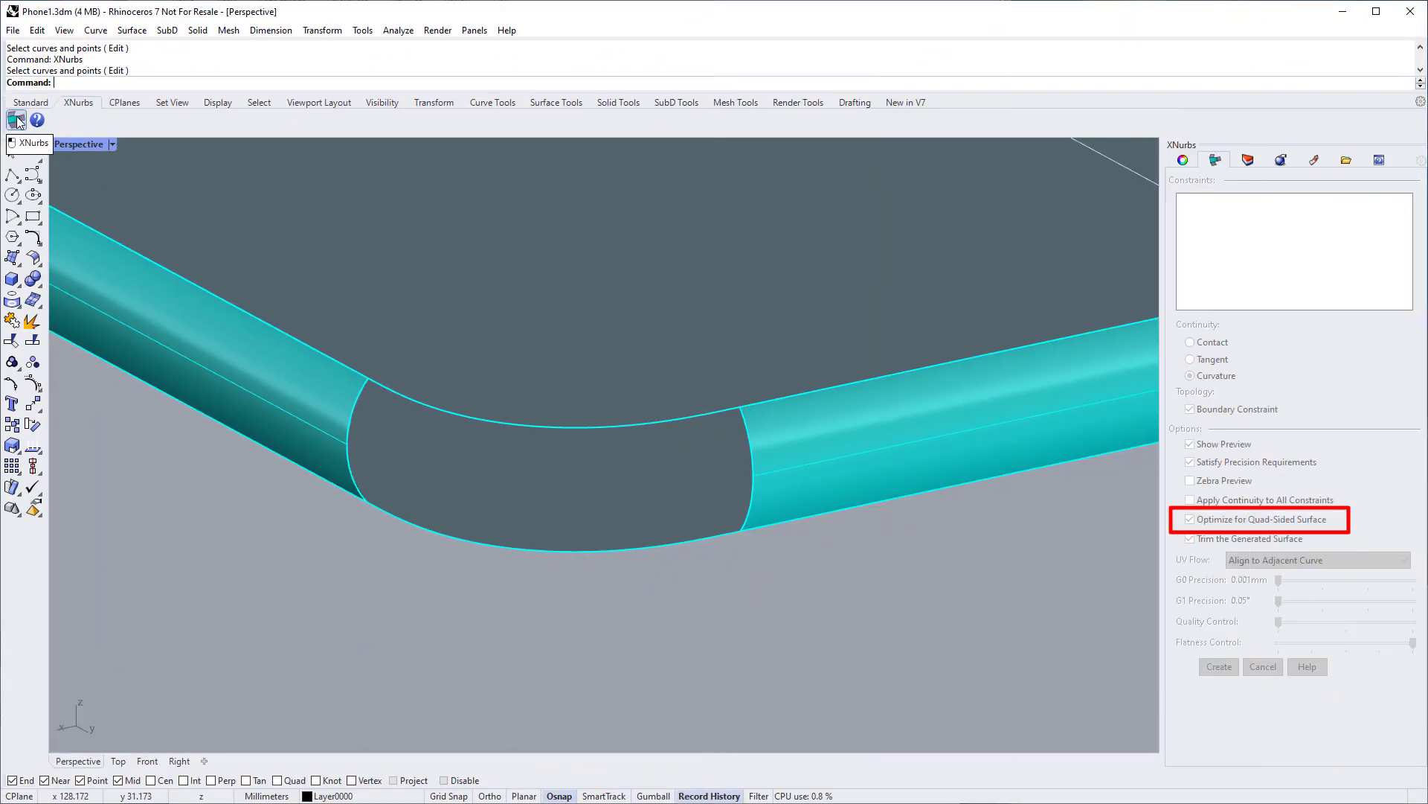
- Fill the phone frame's corner gap with XNurbs, using Curvature on the two end edges and Contact on the two long curves
left_click(16, 120)
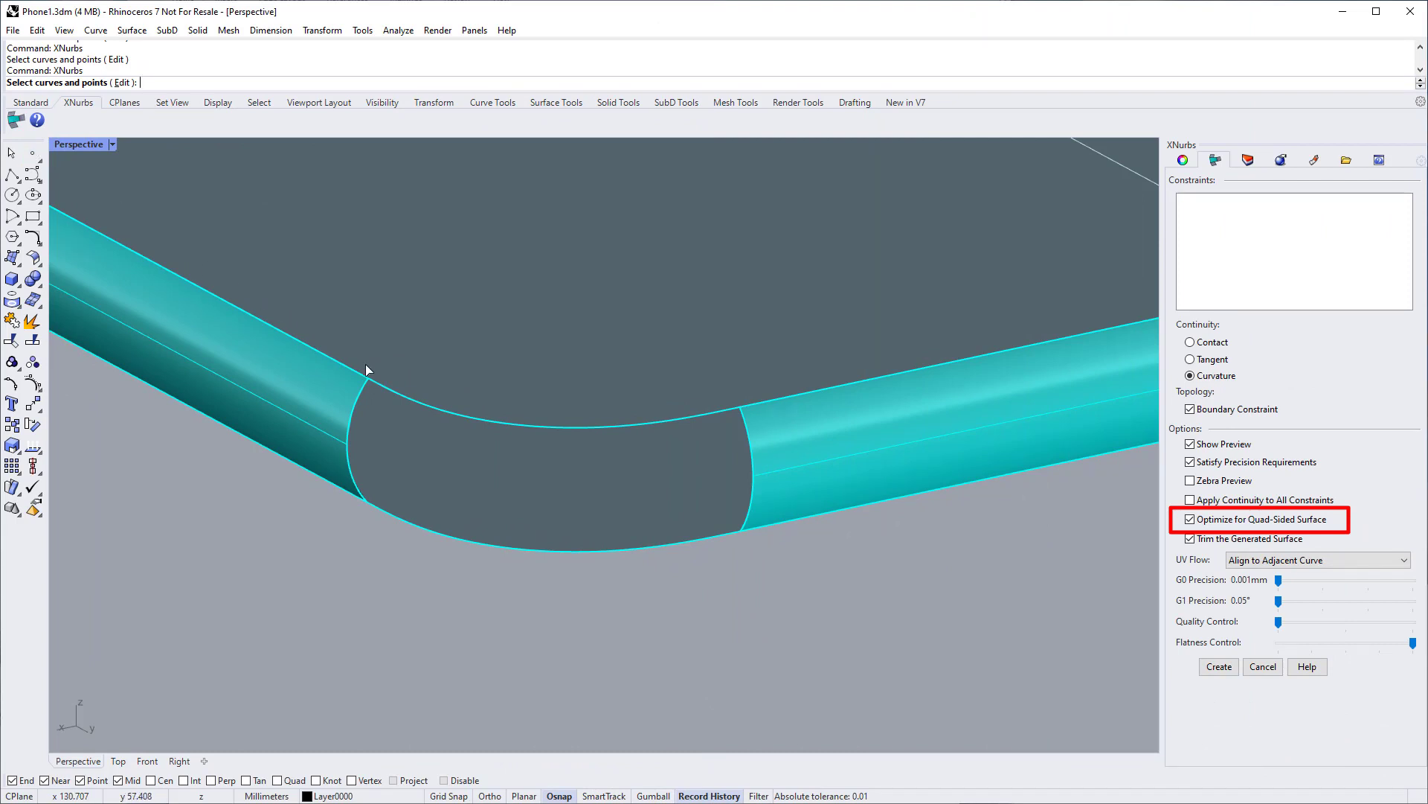
left_click(356, 413)
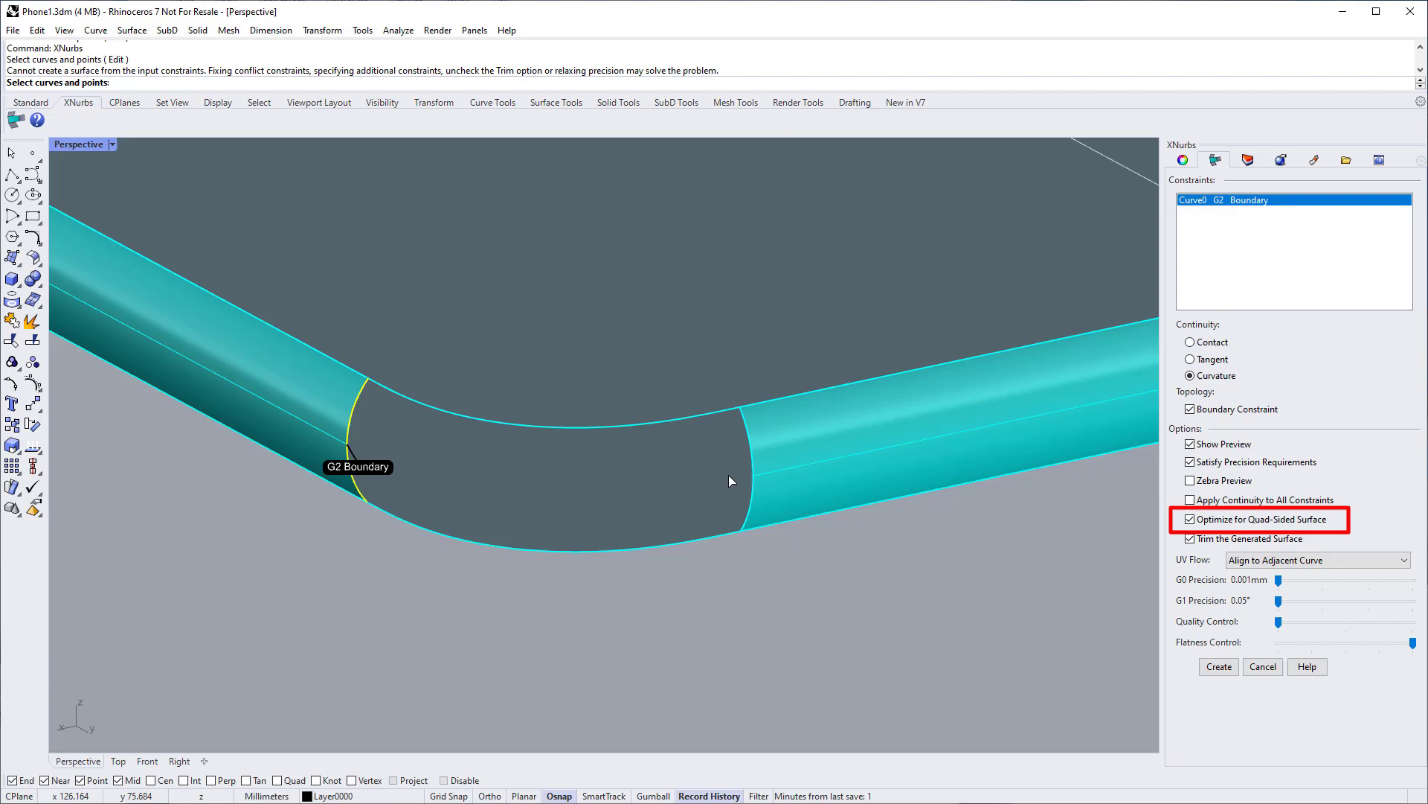
left_click(749, 453)
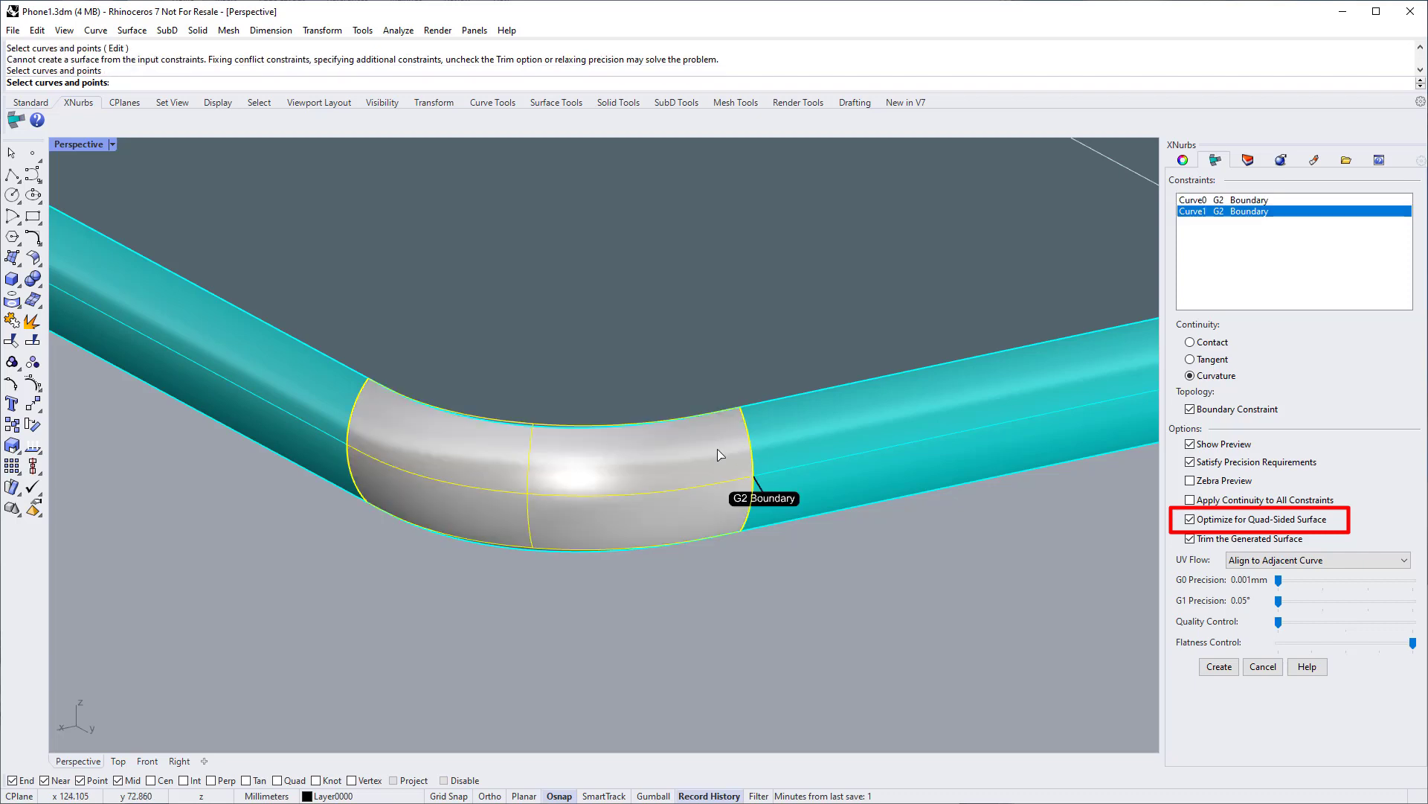
left_click(604, 427)
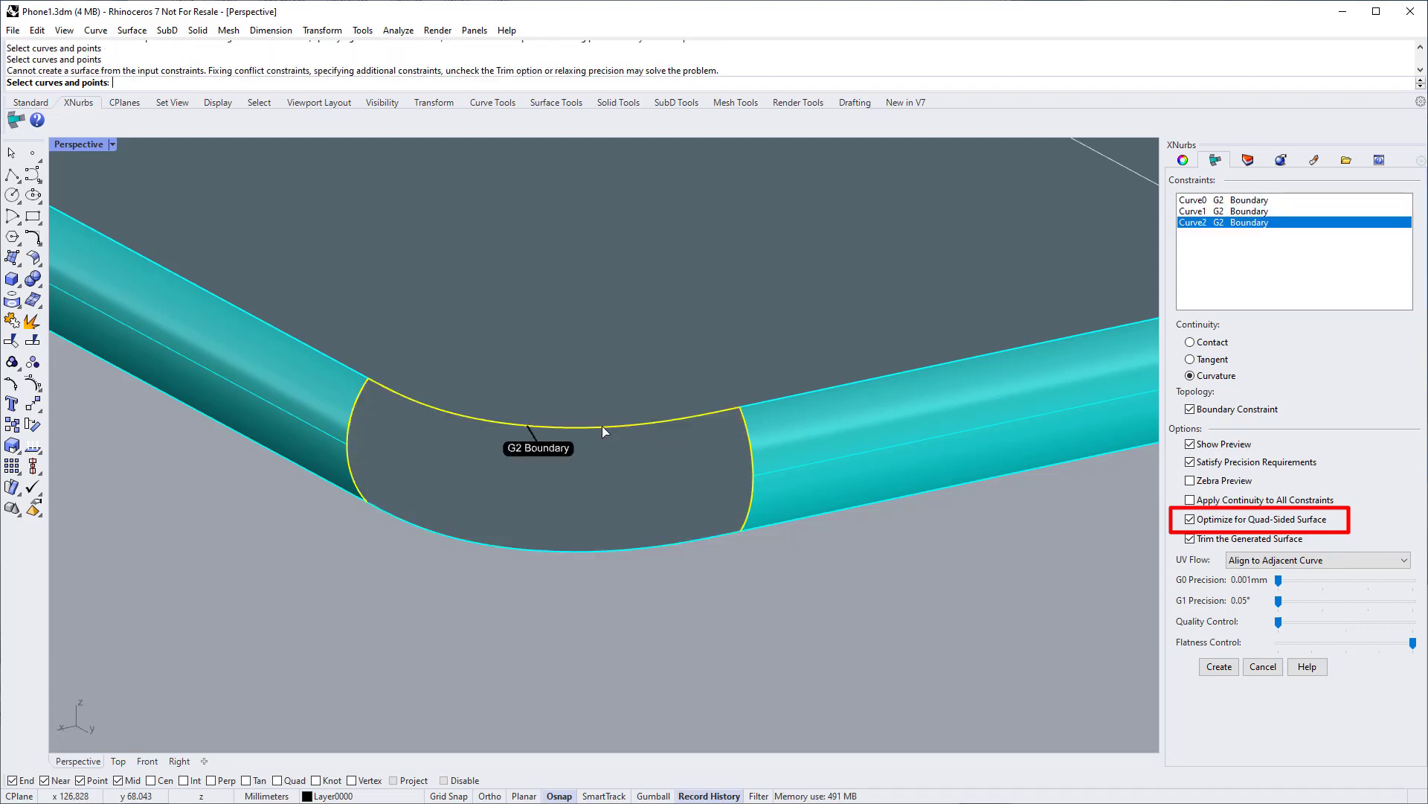
left_click(1211, 342)
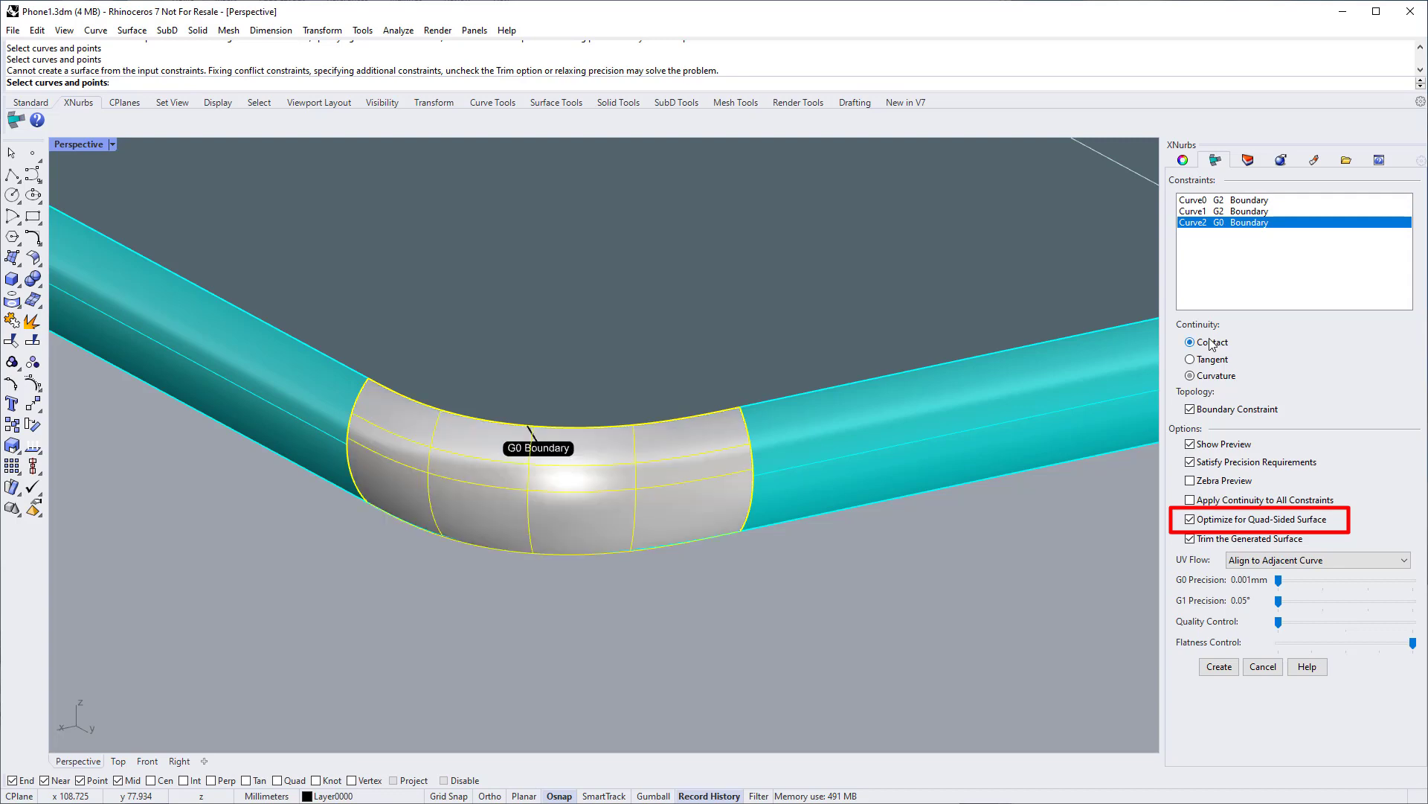
left_click(662, 551)
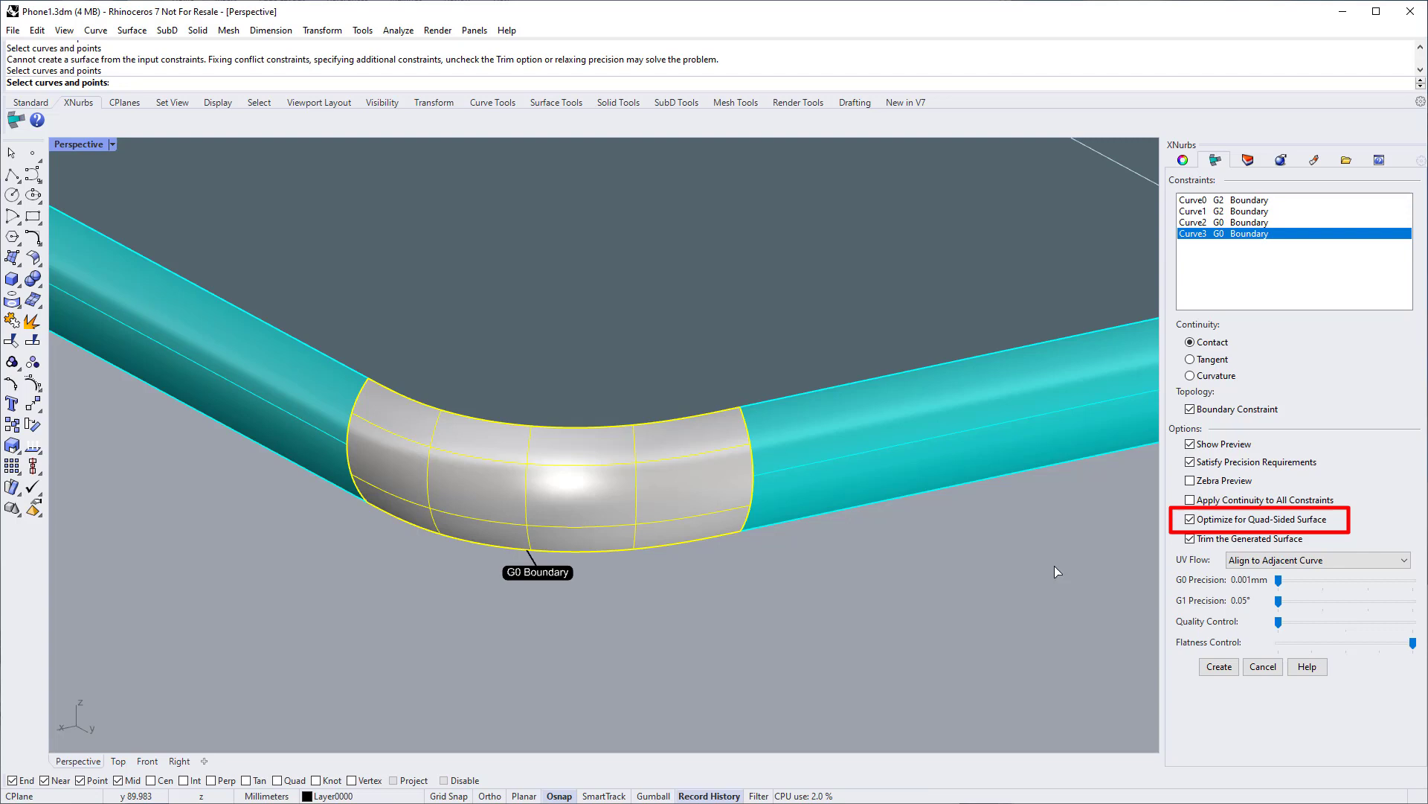
- Enable Zebra Preview for the phone corner patch and create the surface
left_click(1200, 483)
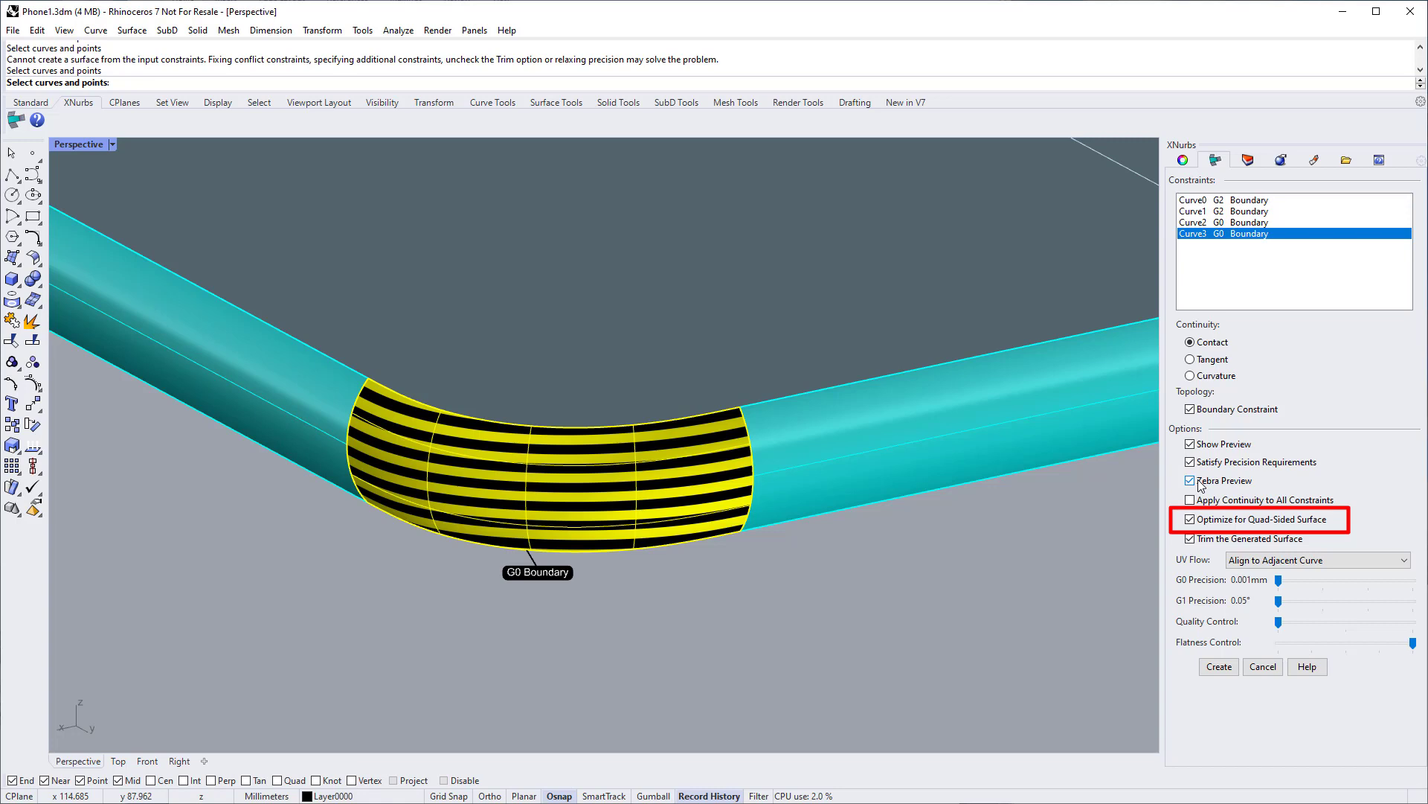
left_click(1220, 666)
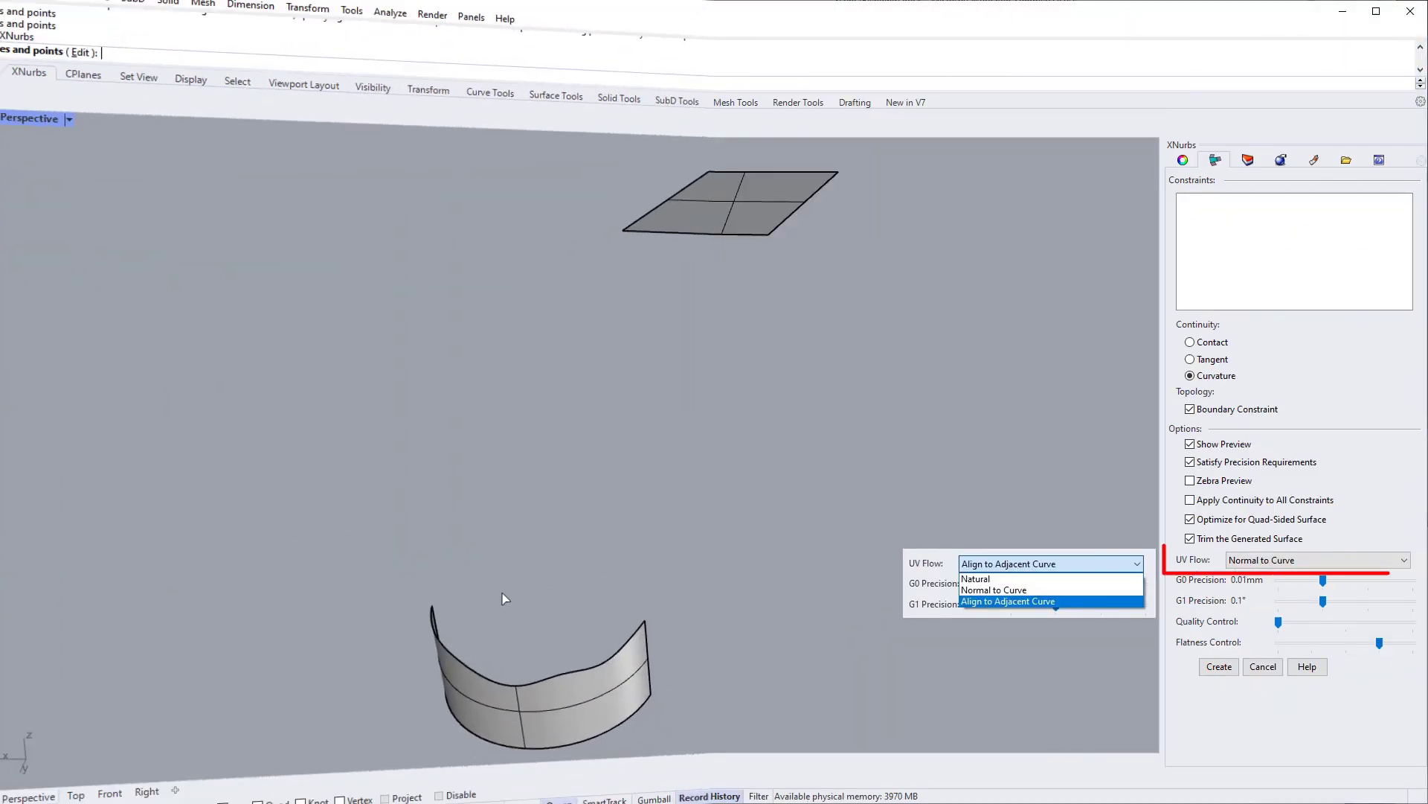
- Bridge the curved wall's upper edge to the flat surface's near edge, compare UV Flow Natural and Normal to Curve, and set Align to Adjacent Curve
left_click(584, 670)
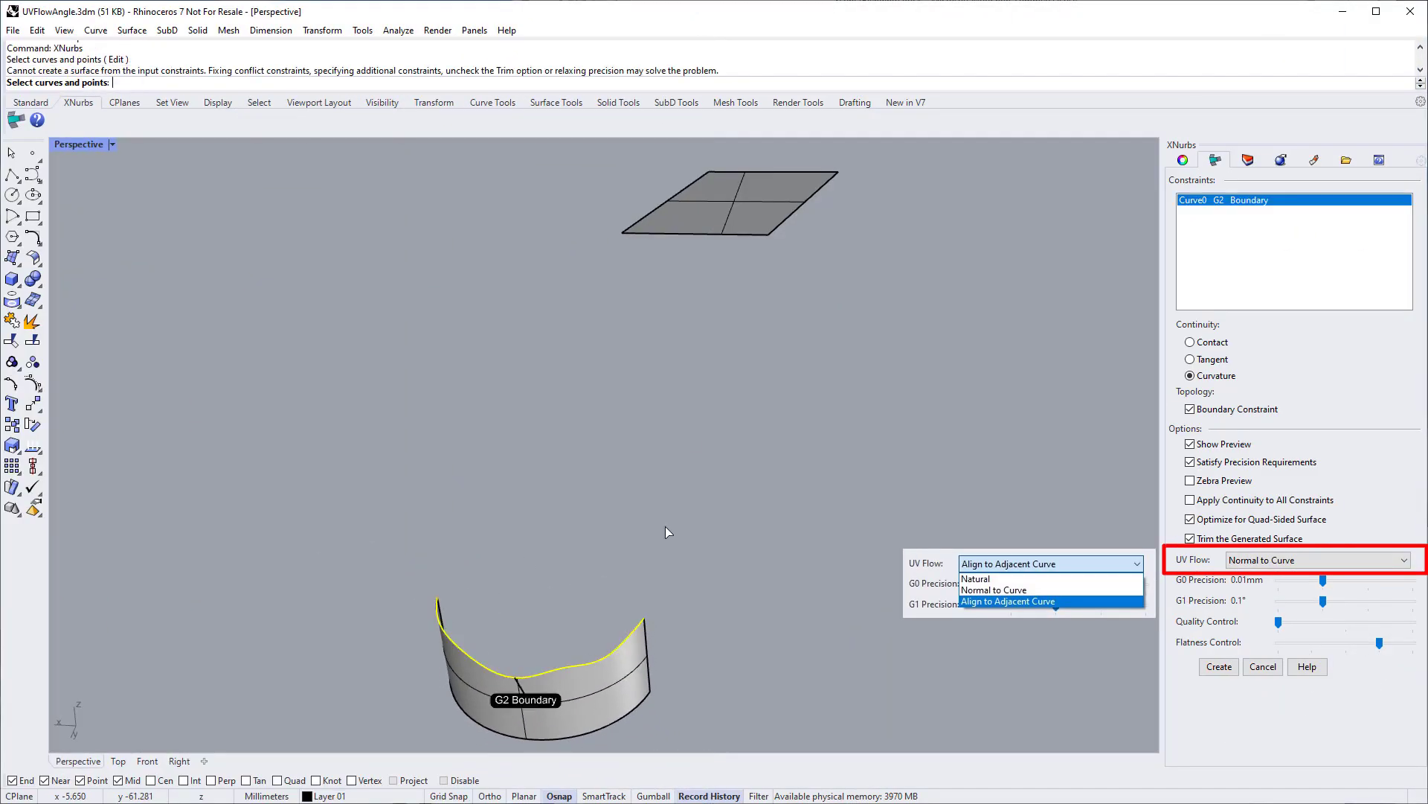
left_click(745, 235)
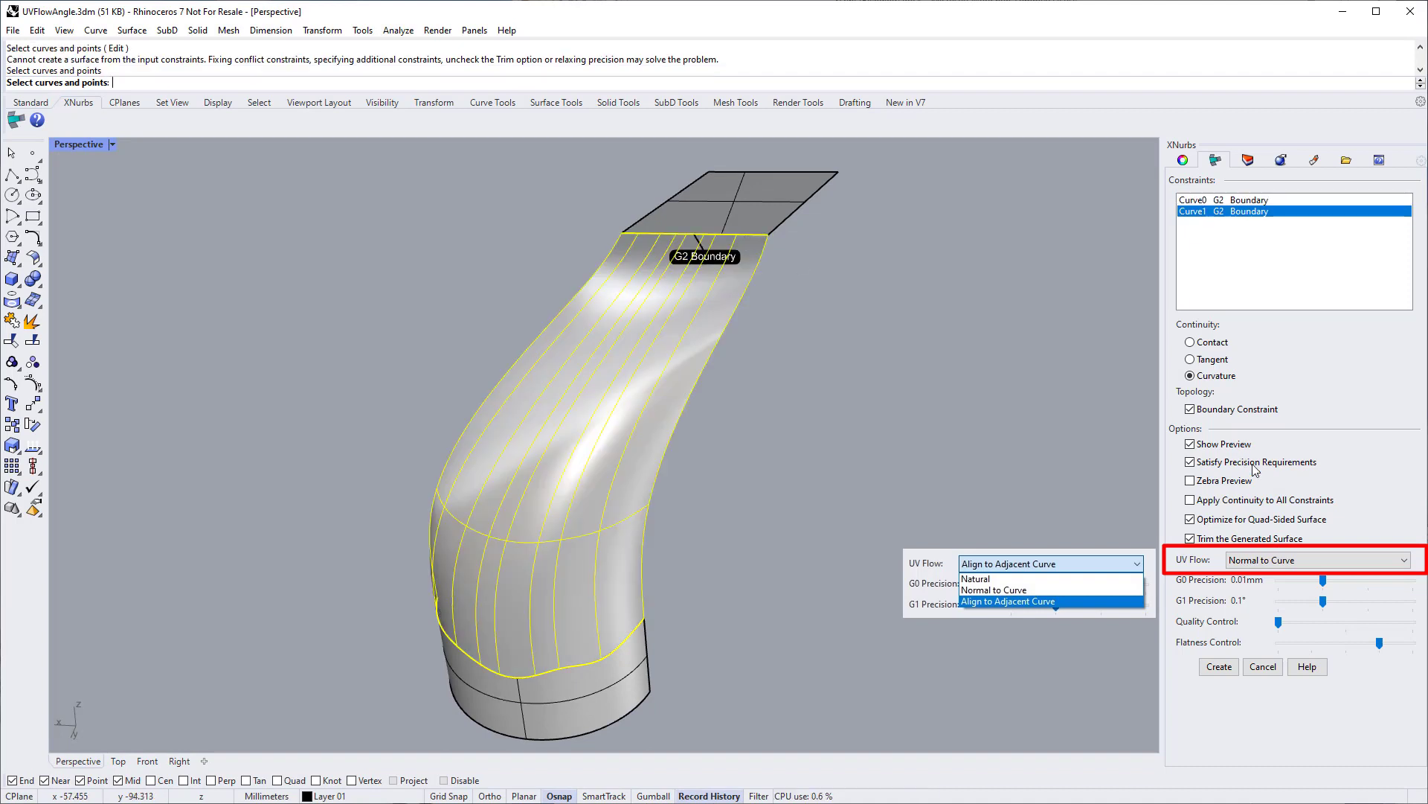
left_click(1374, 560)
left_click(1369, 574)
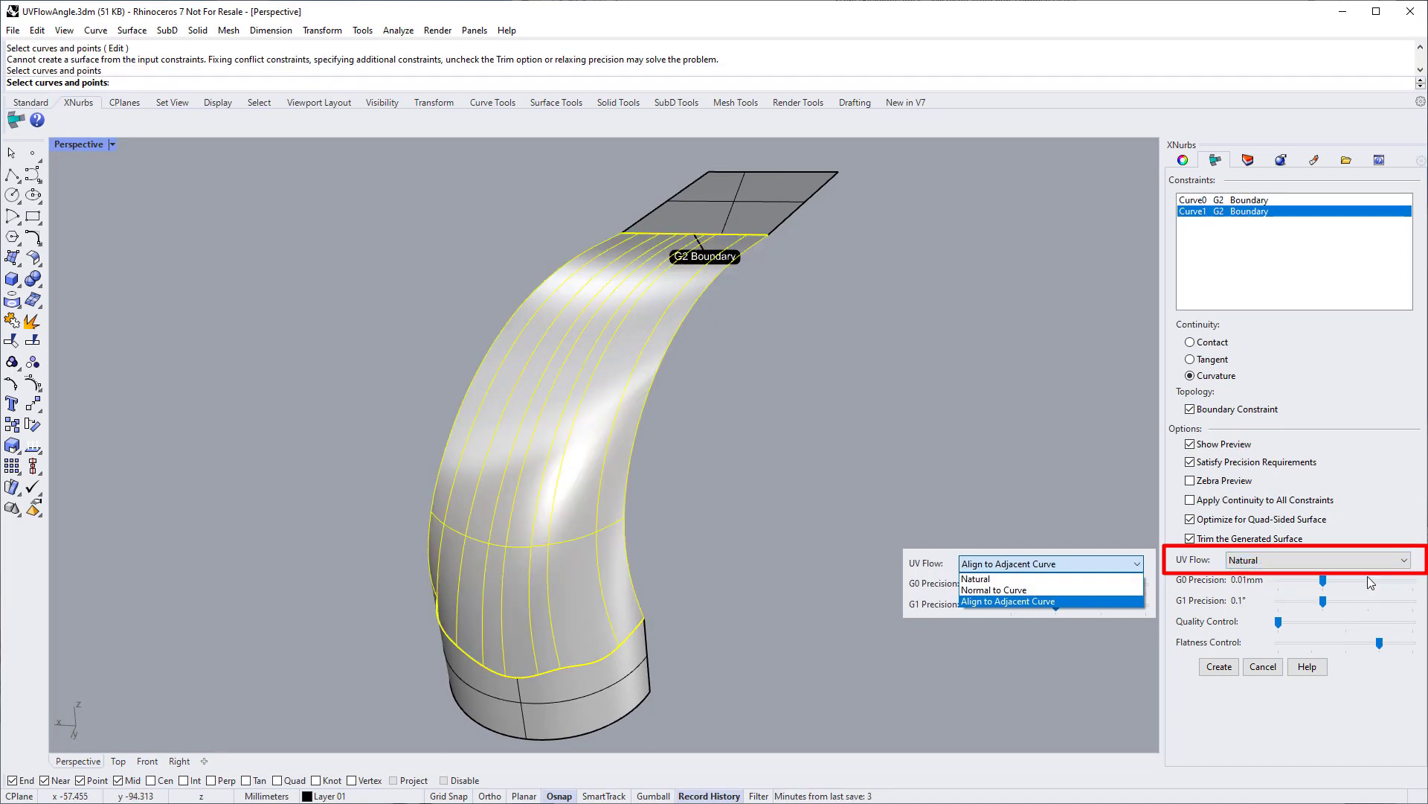
left_click(1377, 563)
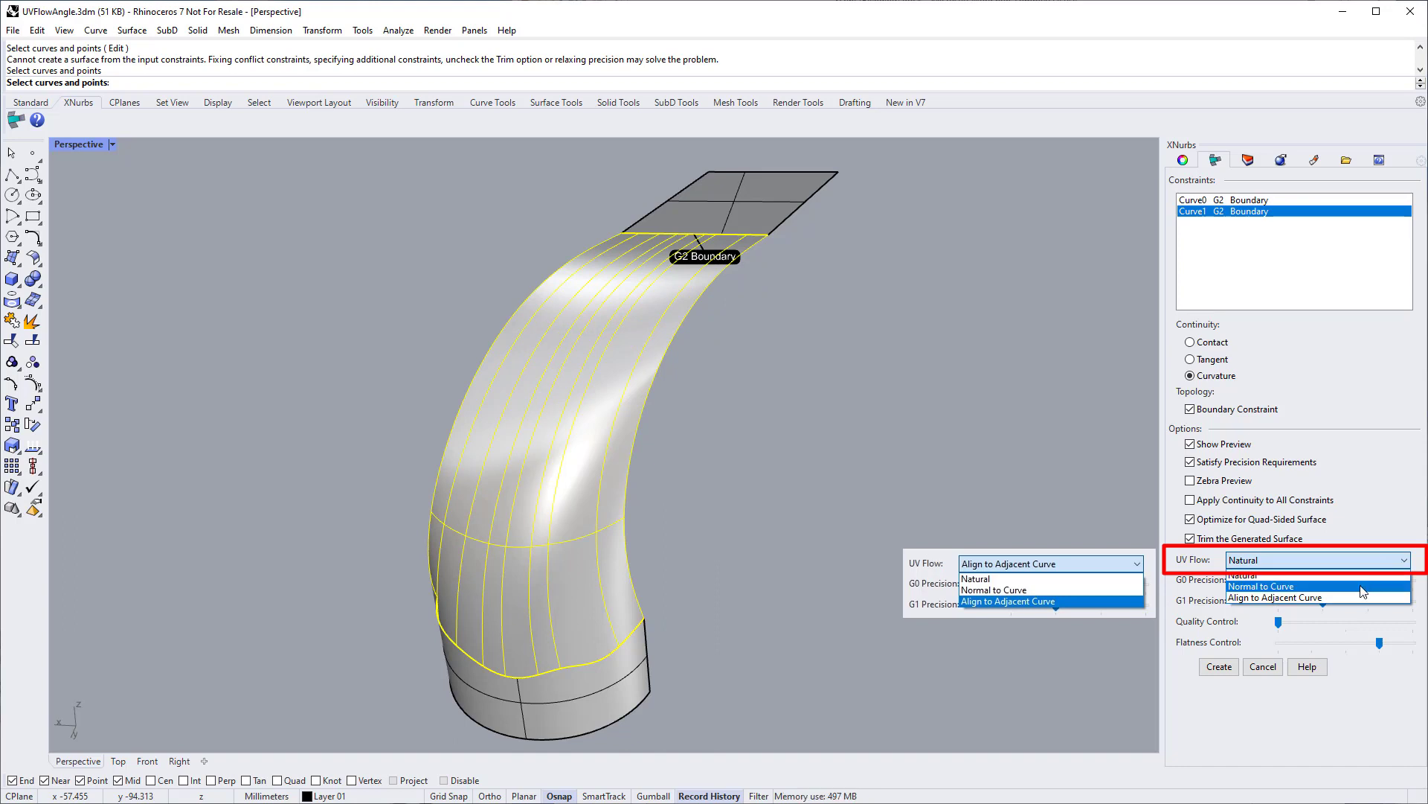
left_click(1363, 587)
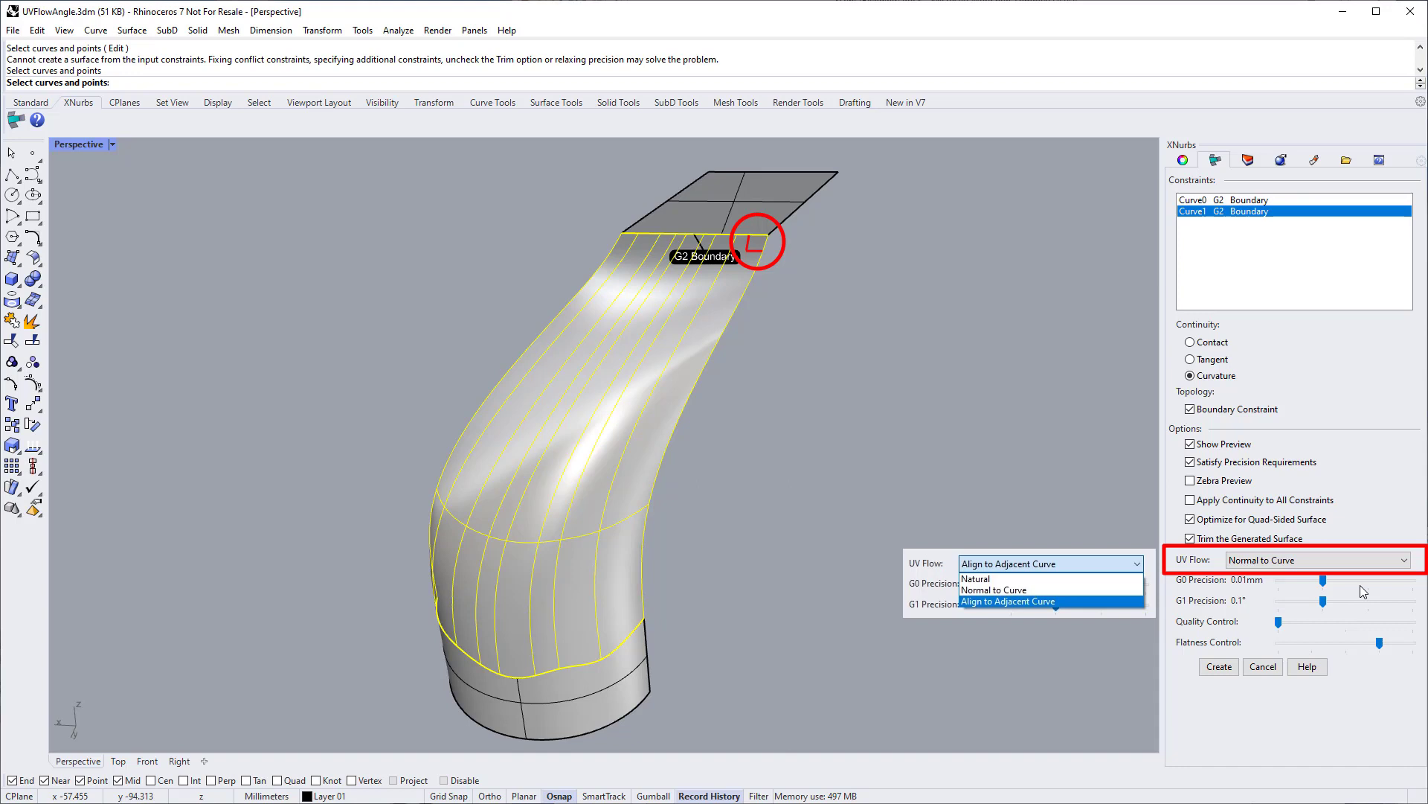
left_click(1396, 564)
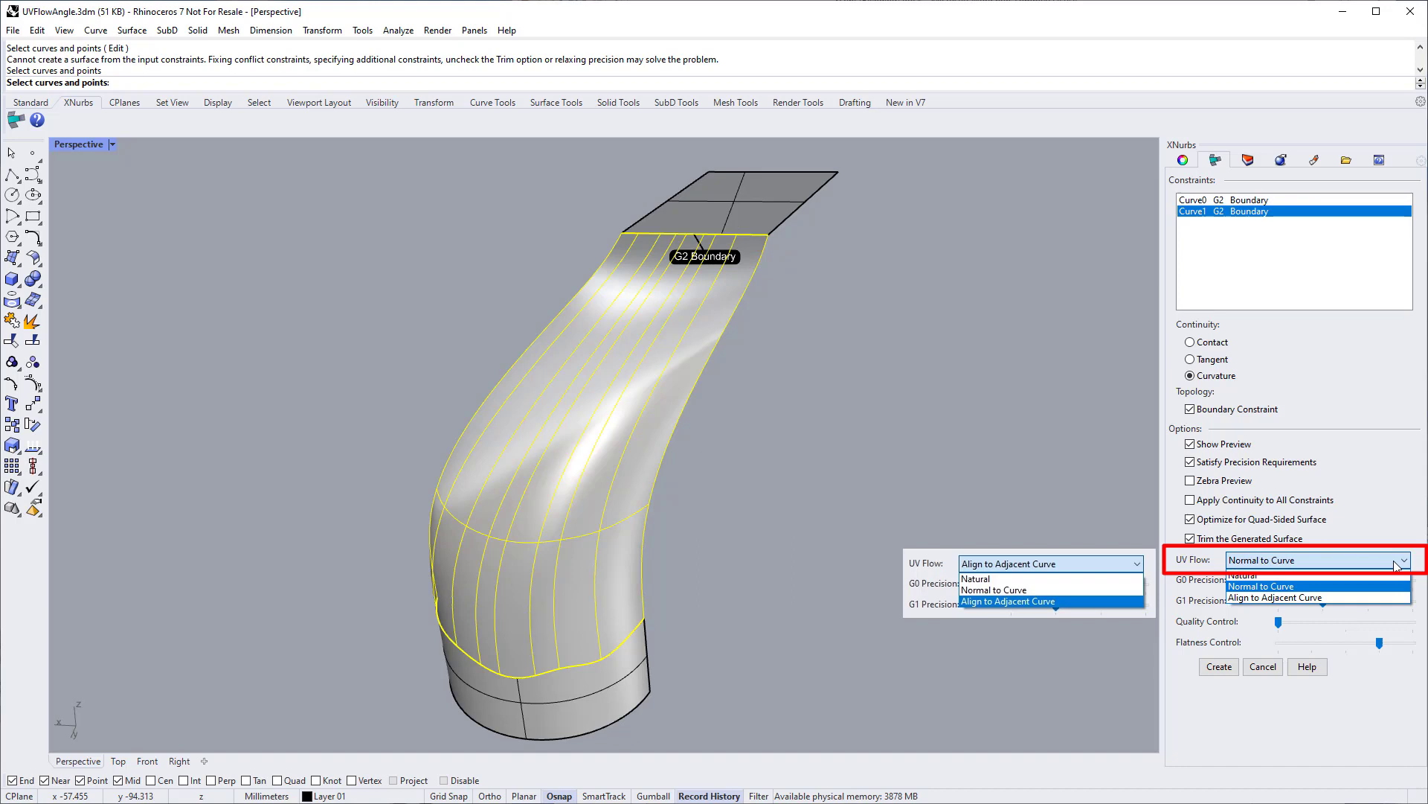
left_click(1362, 595)
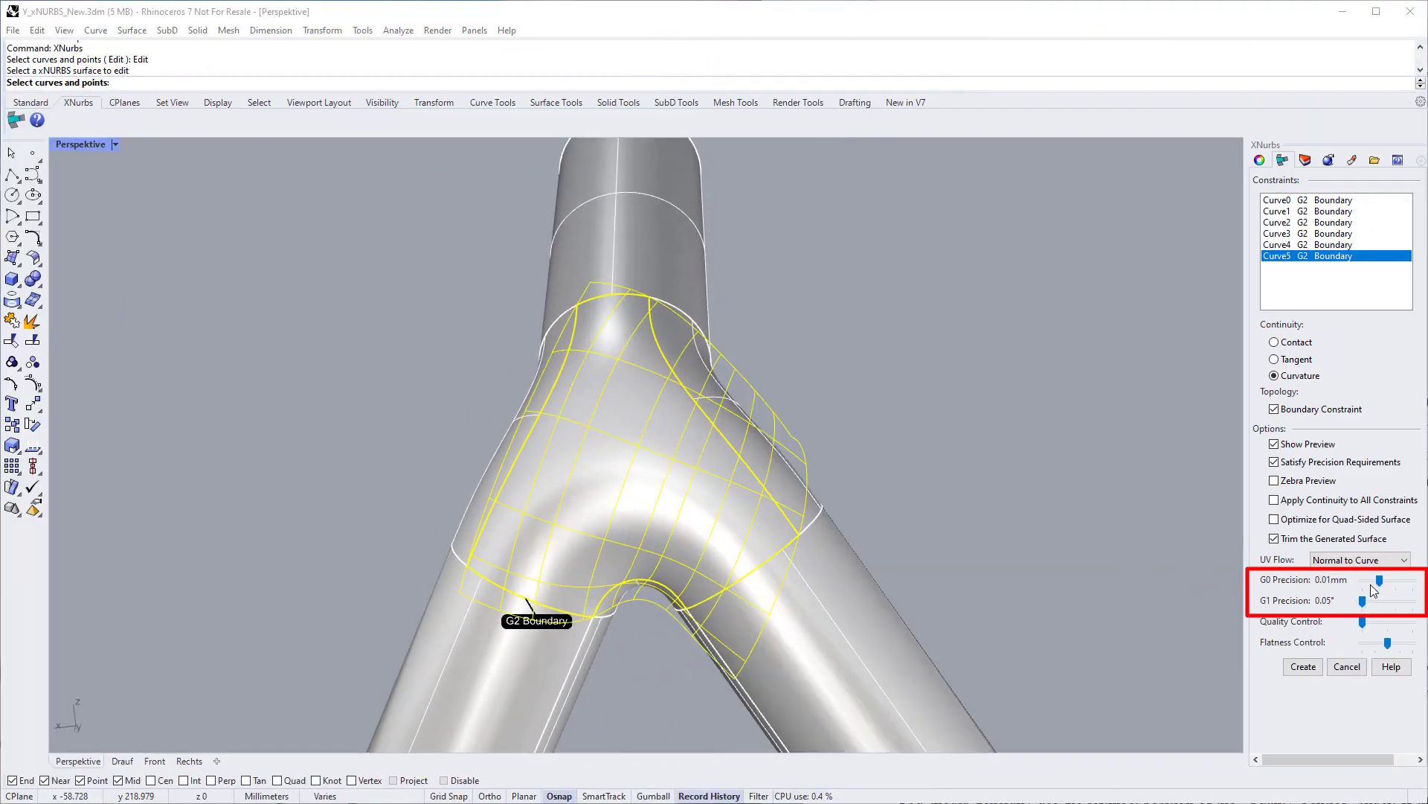
- Try G0 Precision 0.001 mm and 0.1 mm with G1 Precision 1° and 5°, and set them back to 0.01 mm and 0.05°
left_click(1371, 582)
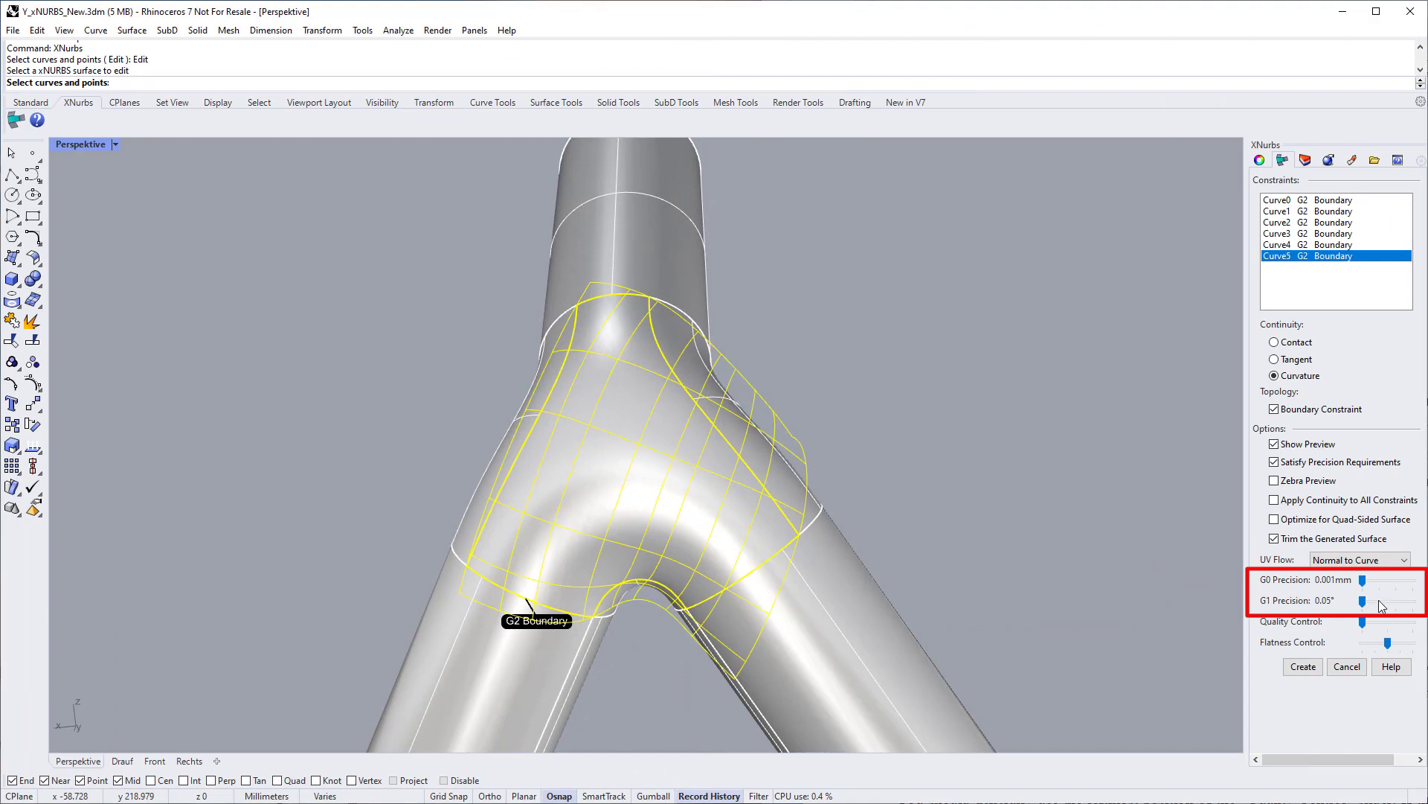
left_click(1380, 601)
left_click(1410, 604)
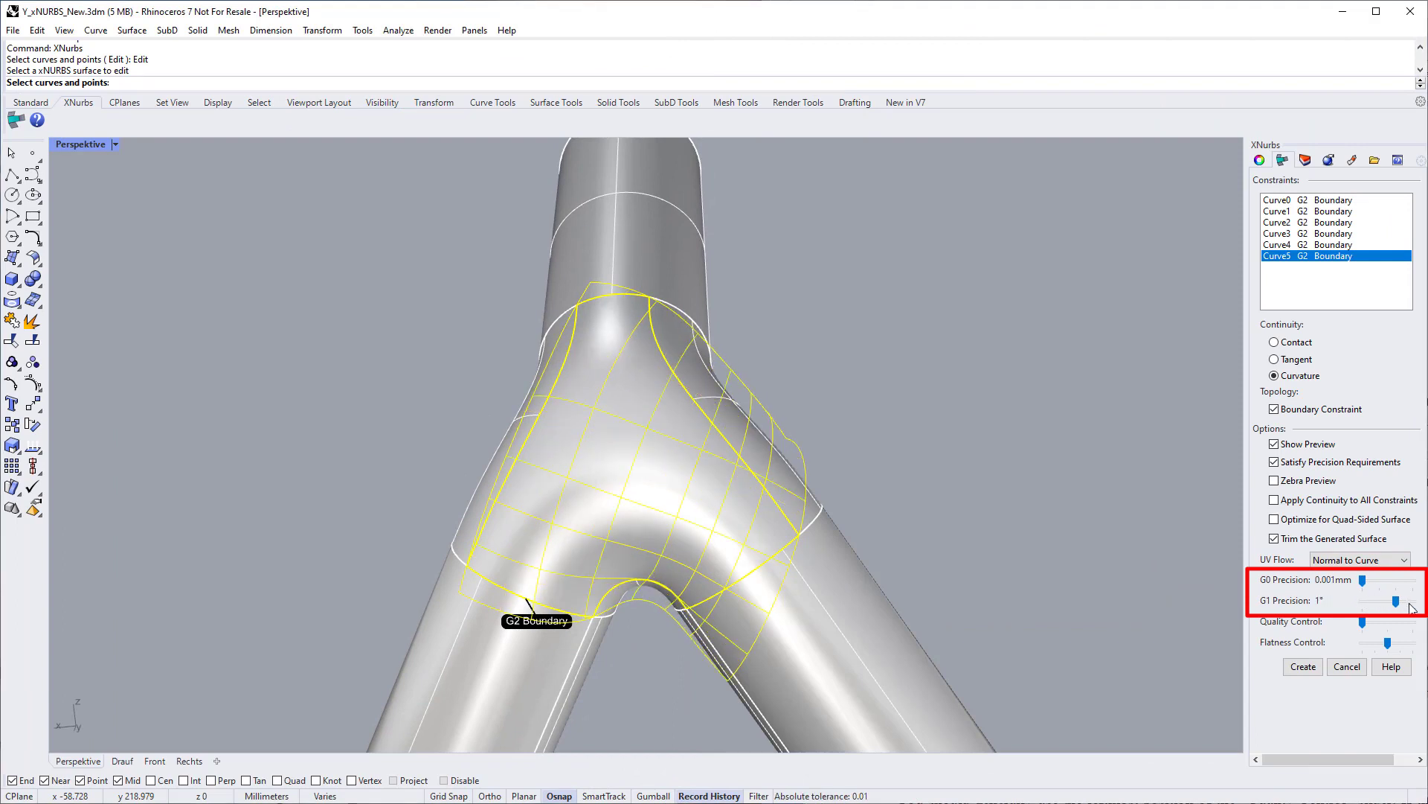
left_click(1412, 604)
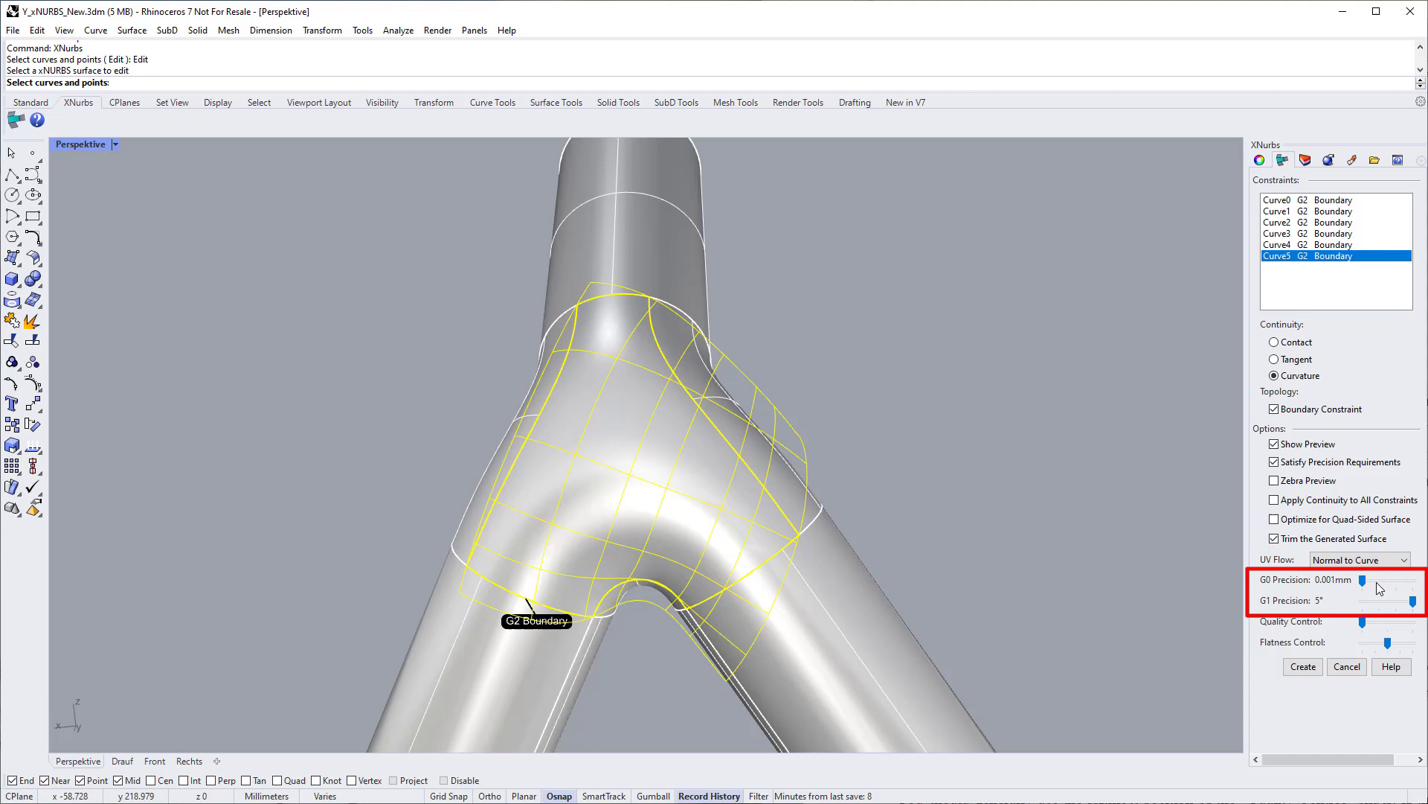
left_click_drag(1377, 583, 1411, 587)
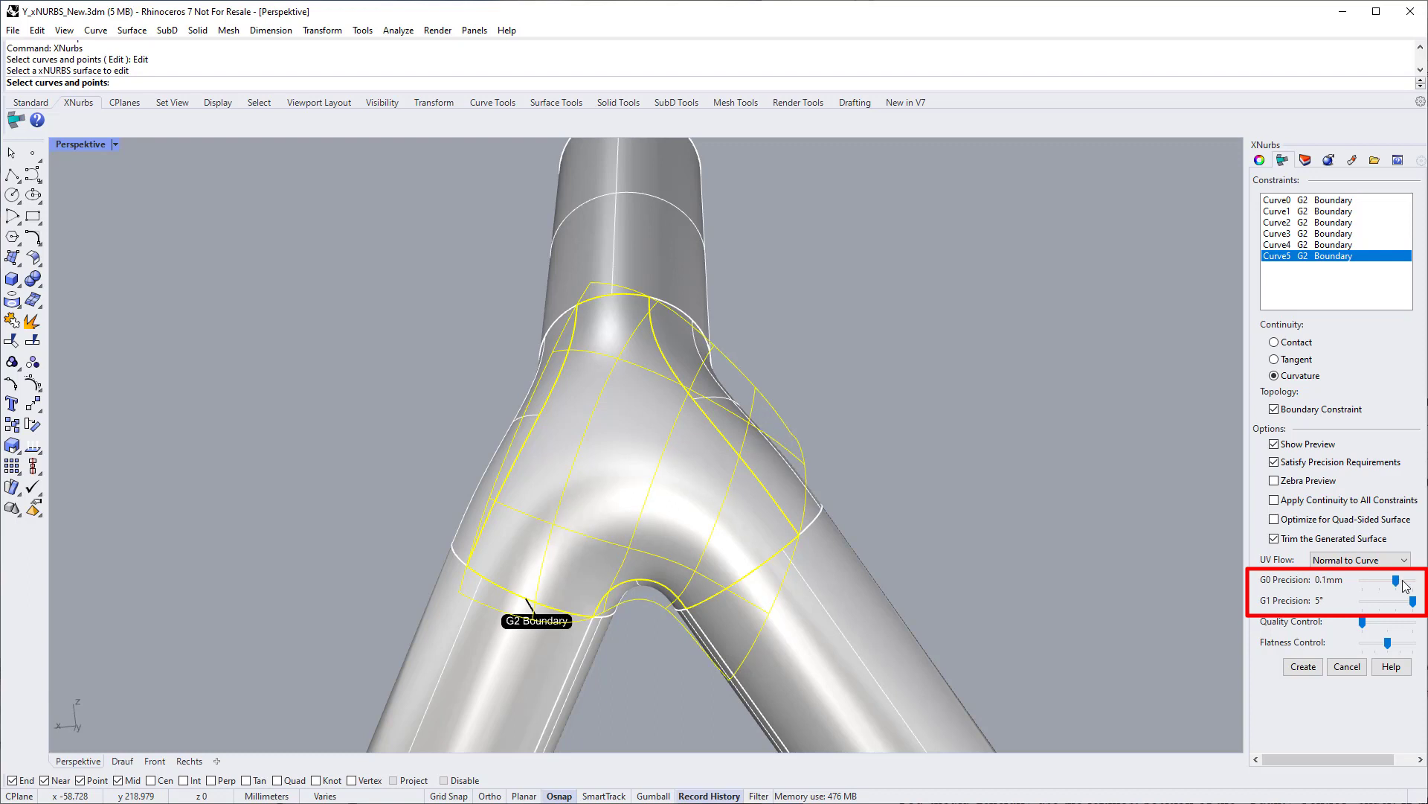
left_click_drag(1402, 584, 1371, 602)
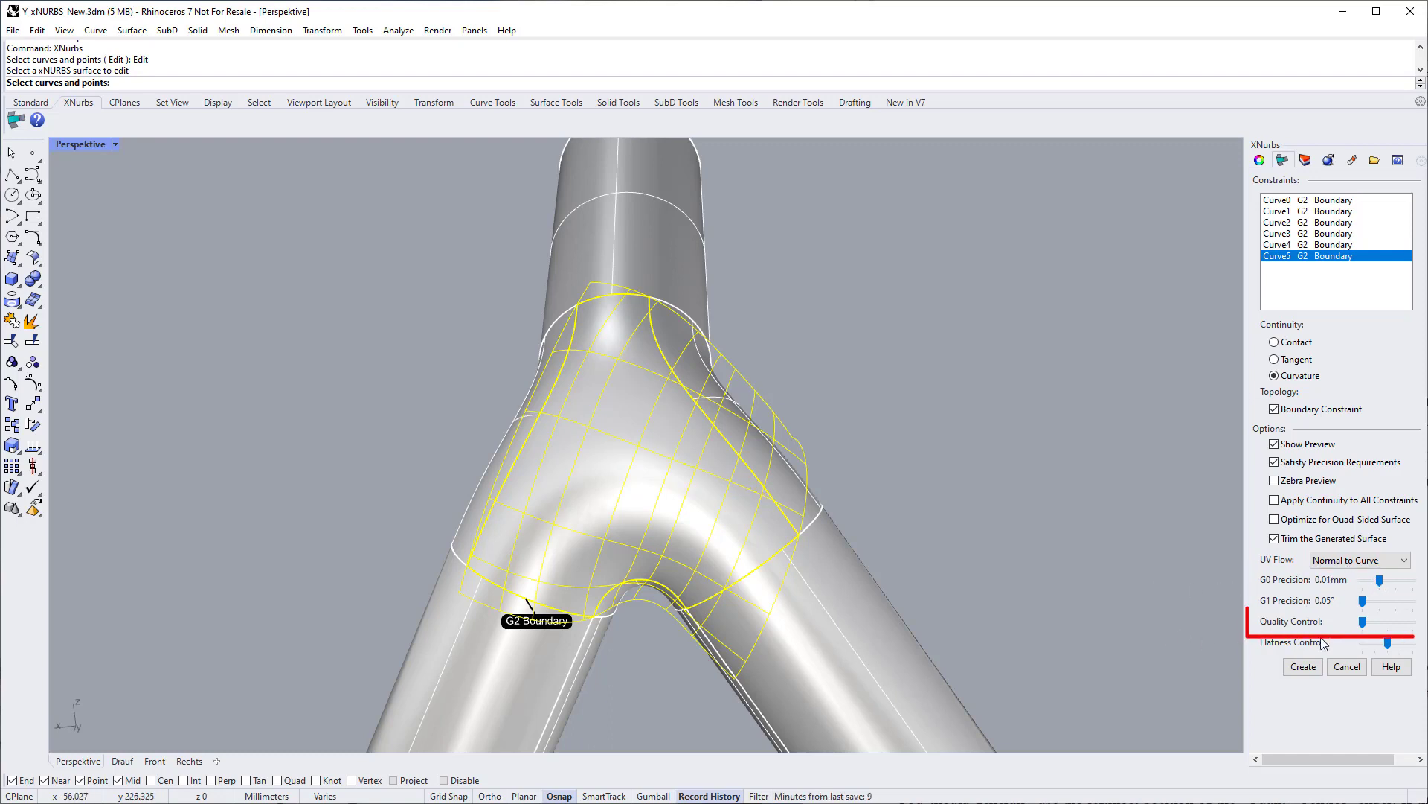
- Try the Y-tube surface's Quality Control at its middle and maximum settings, and lower it again
left_click(1386, 626)
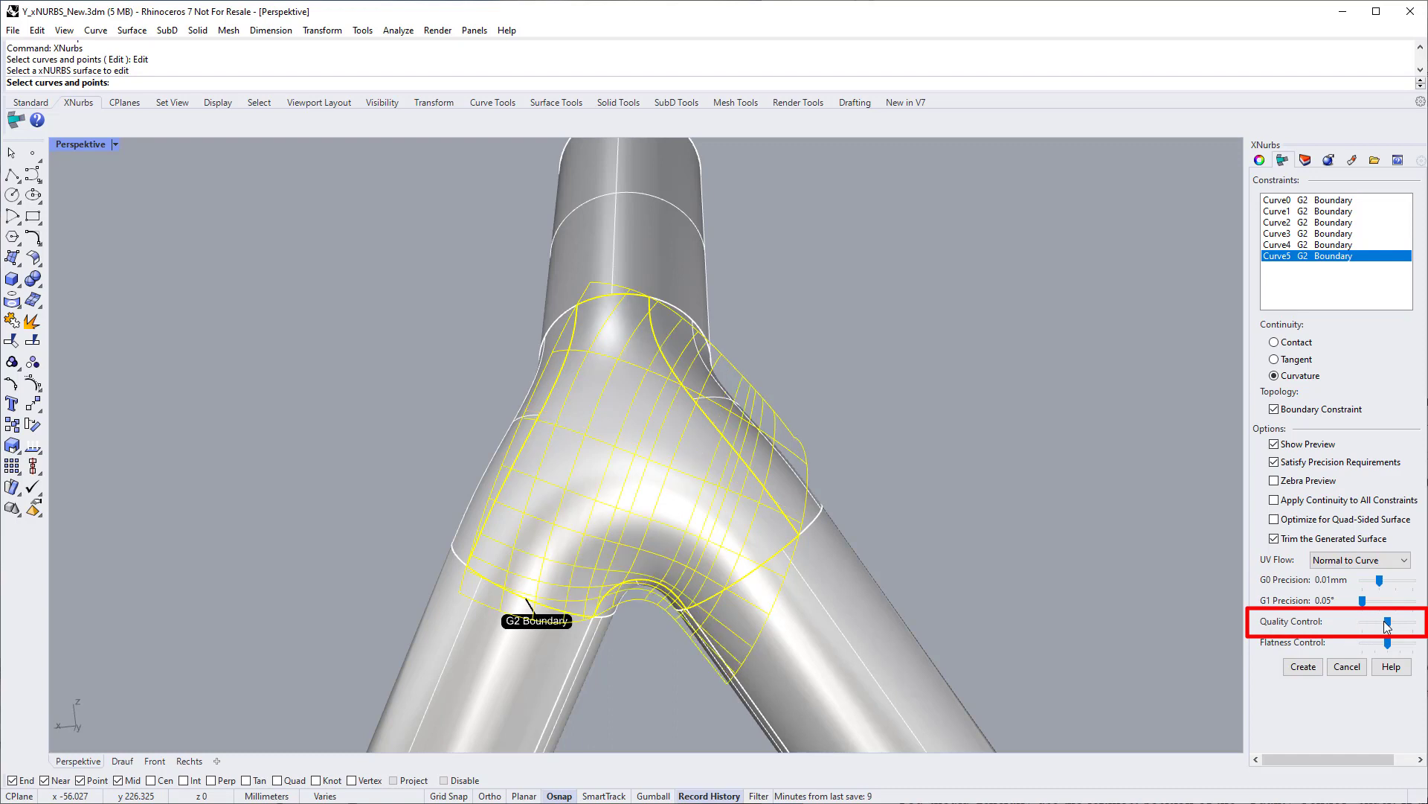
left_click(1406, 625)
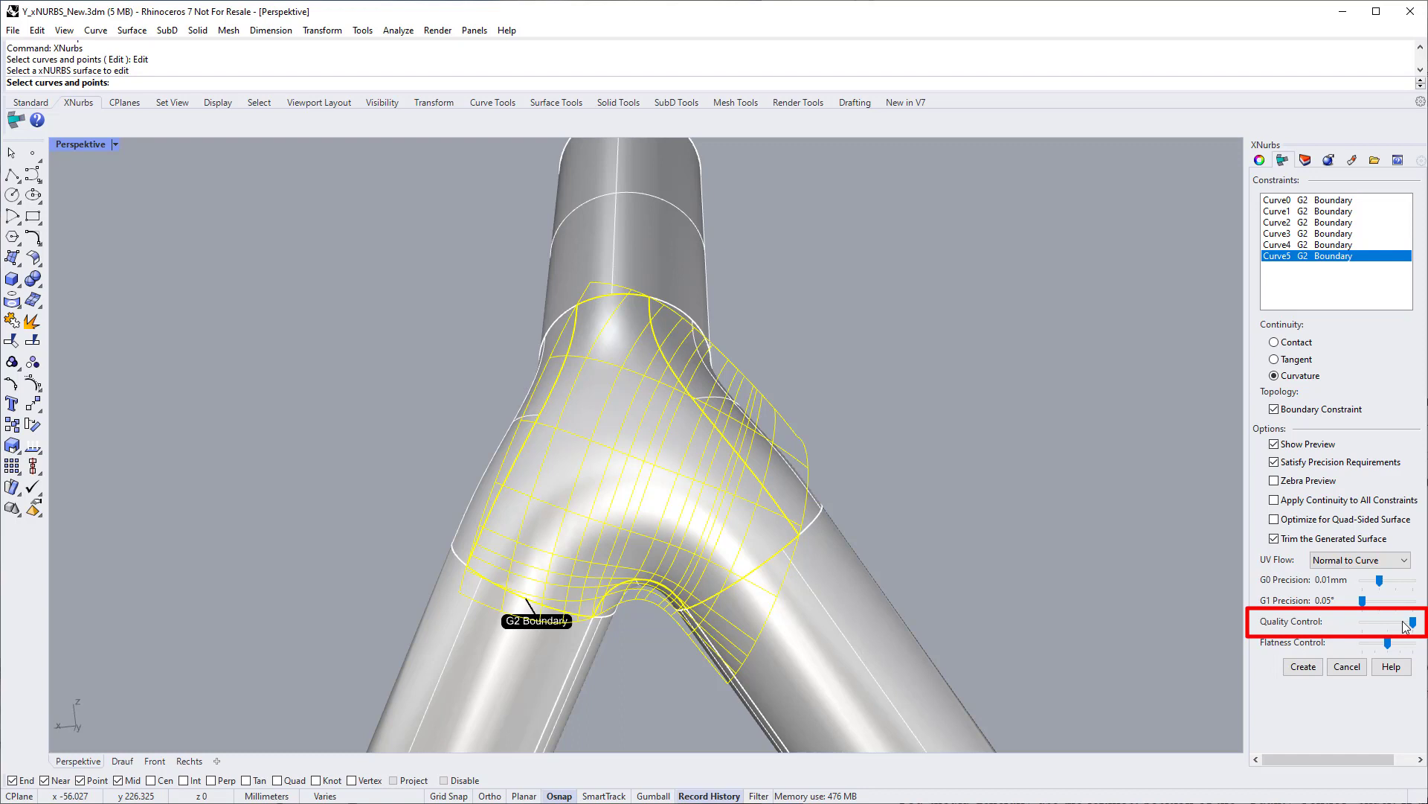
left_click_drag(1406, 627, 1393, 628)
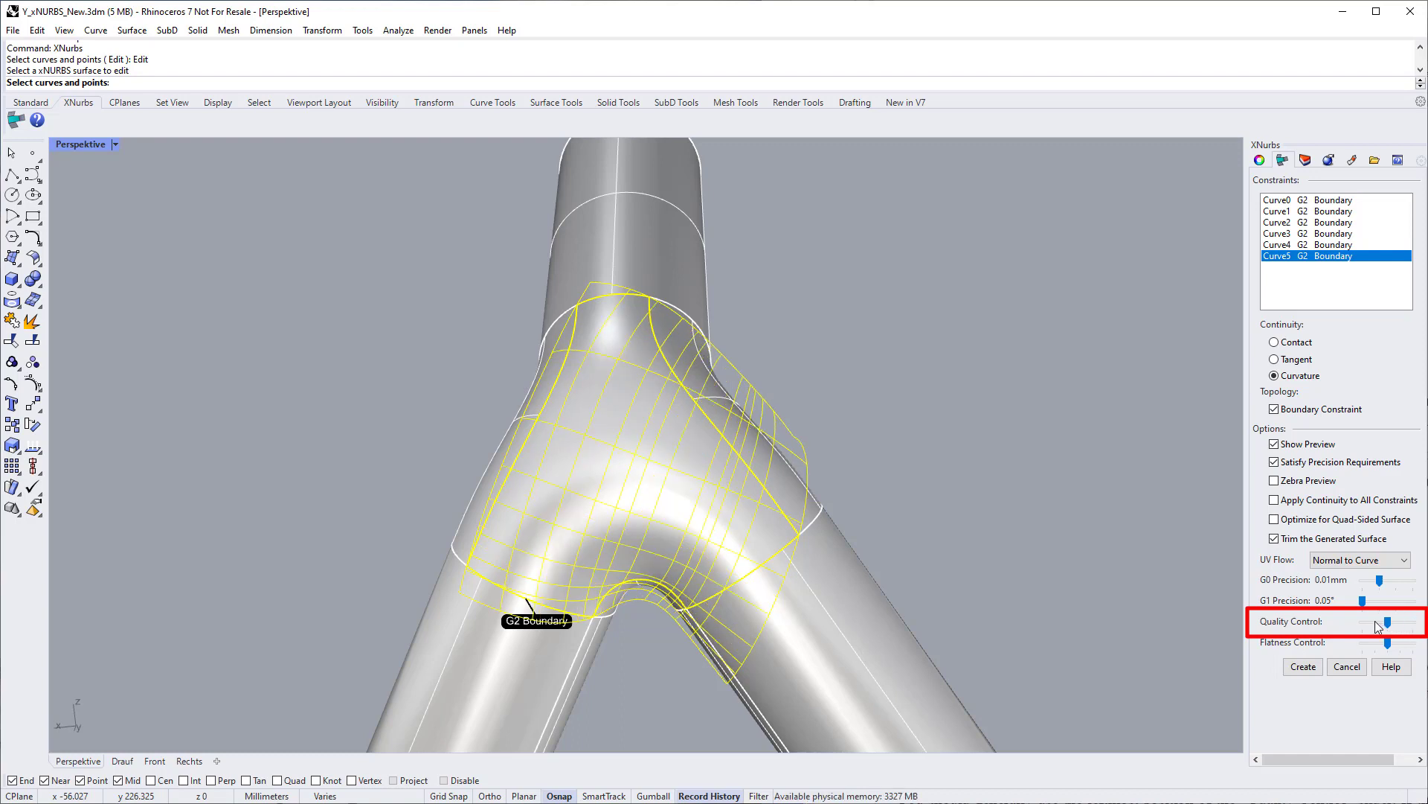
left_click(1375, 622)
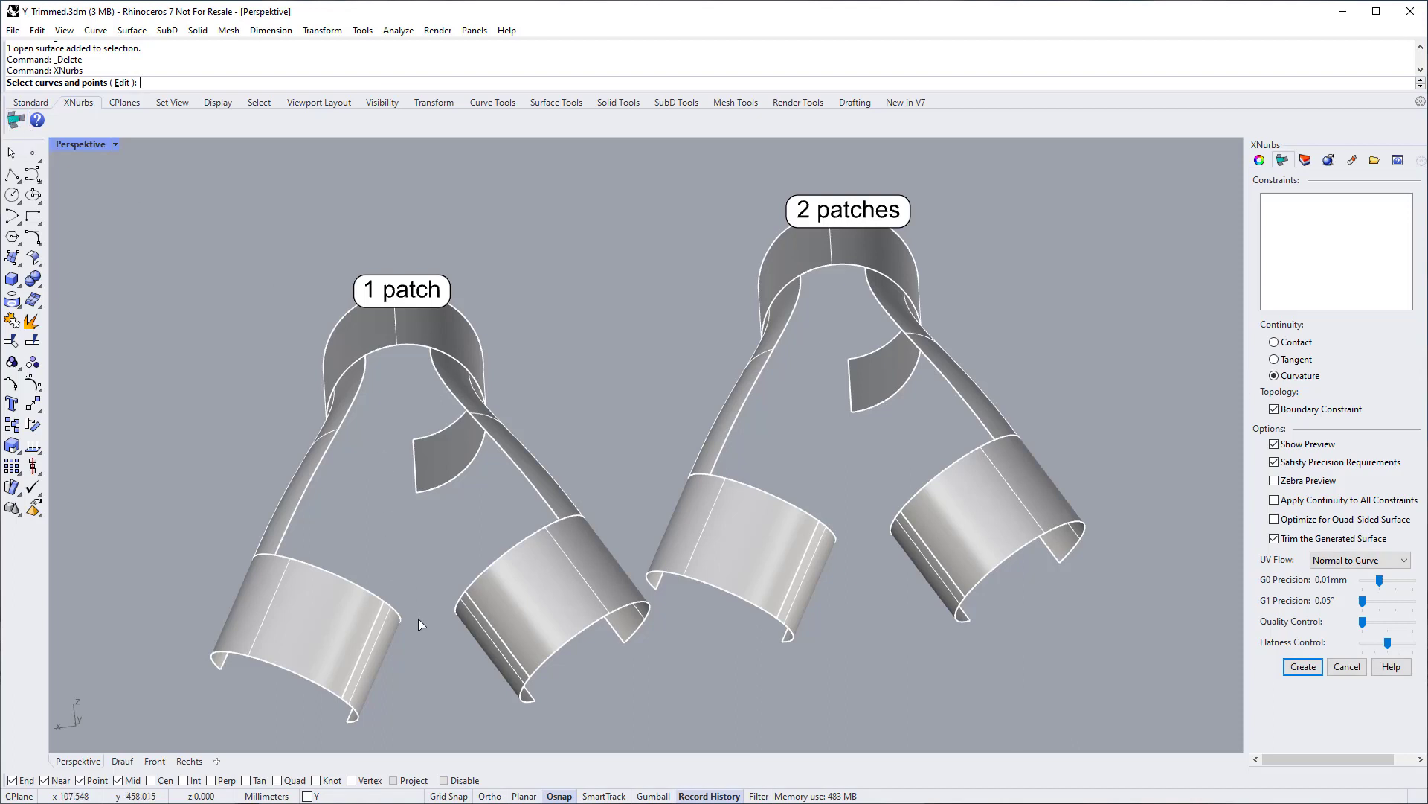
- Fill the opening of the "1 patch" Y-tube with a single XNurbs surface, using its seven bordering edges as G2 boundaries
left_click(400, 614)
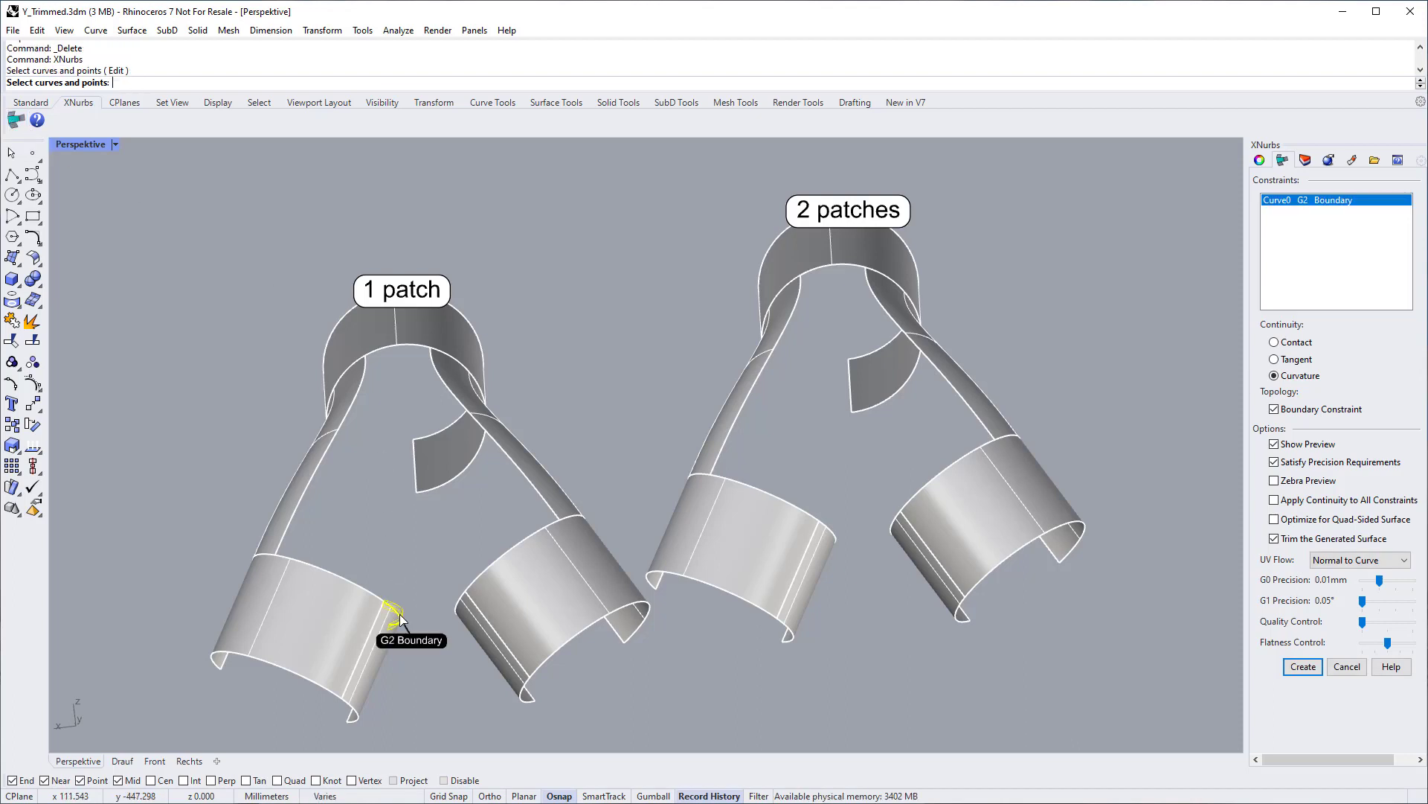
left_click(354, 587)
left_click(307, 489)
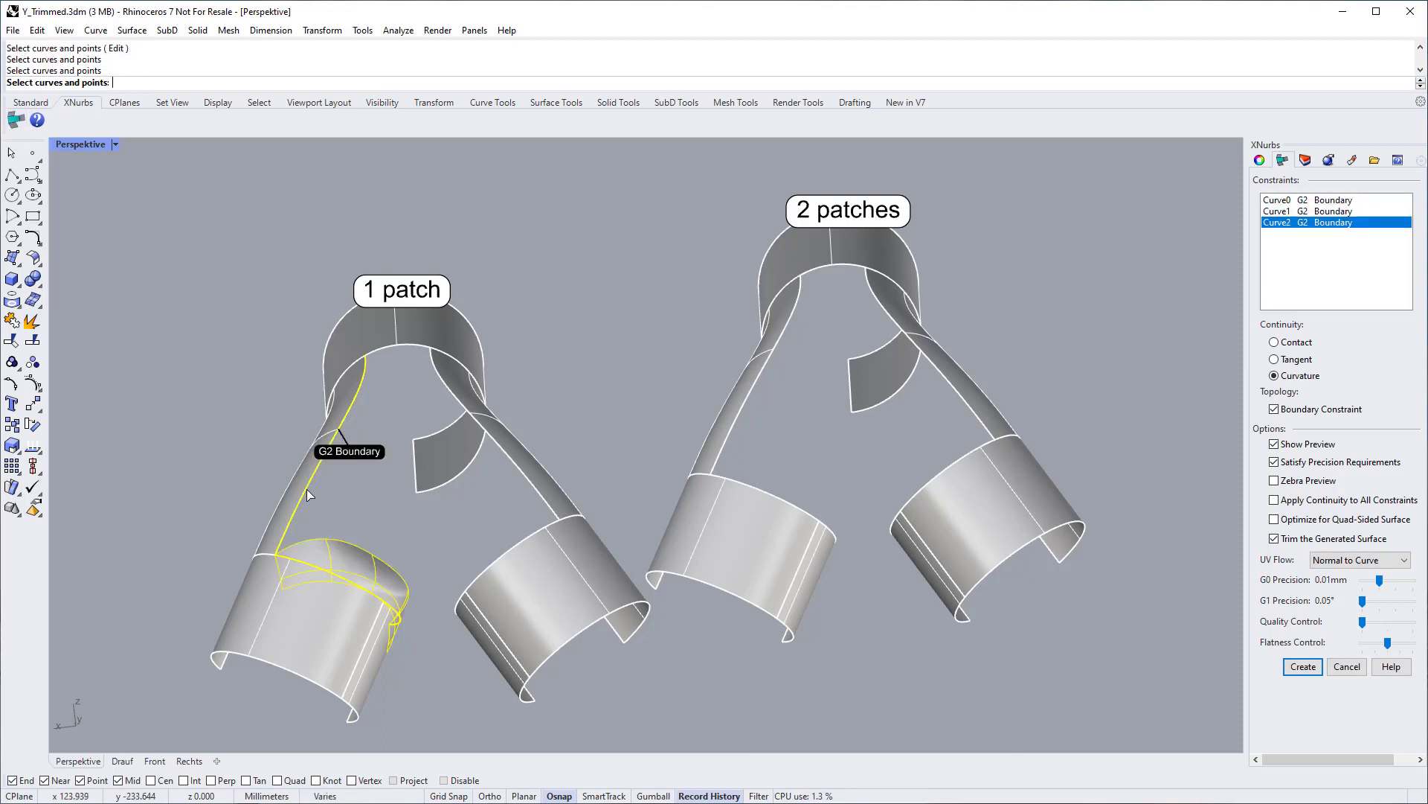
left_click(395, 350)
left_click(523, 528)
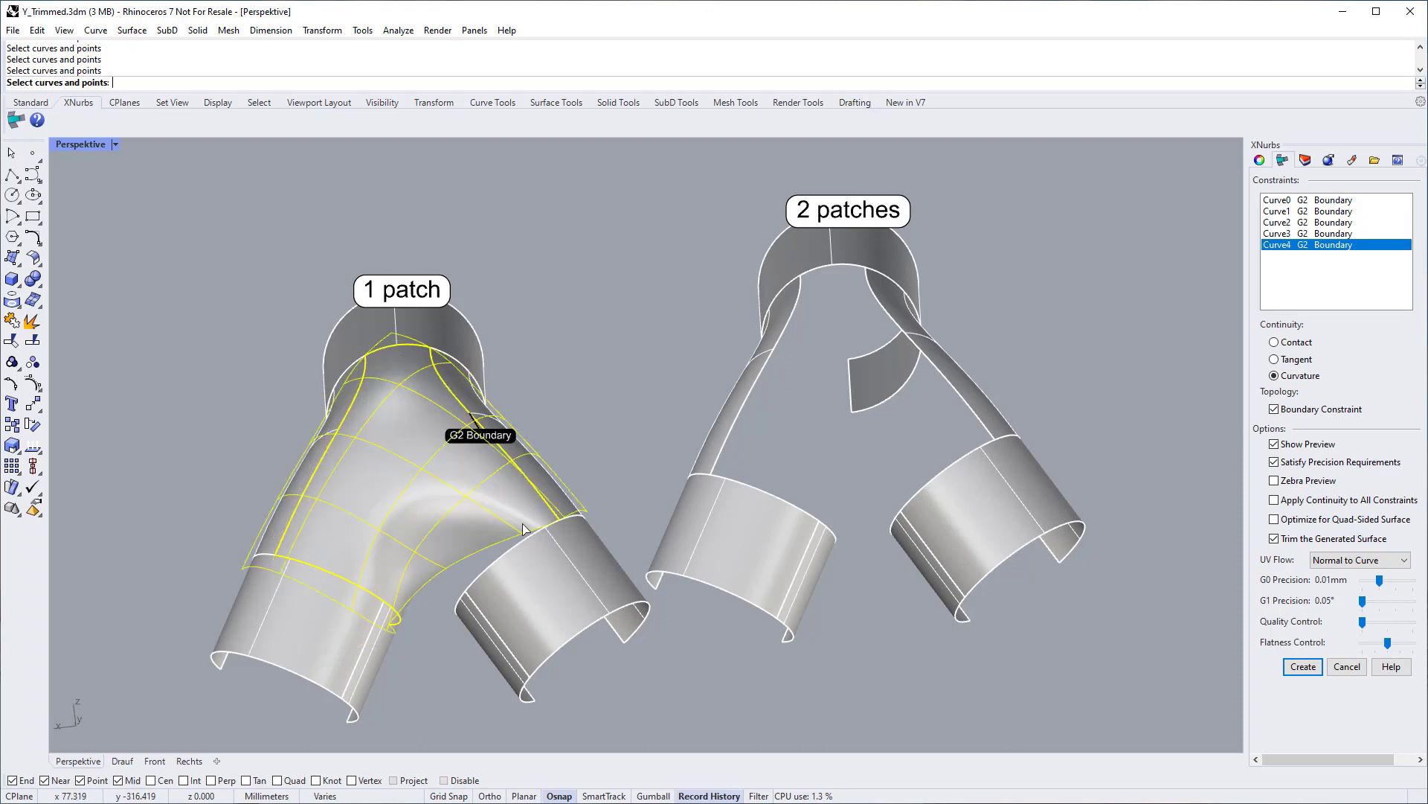
left_click(513, 557)
left_click(455, 612)
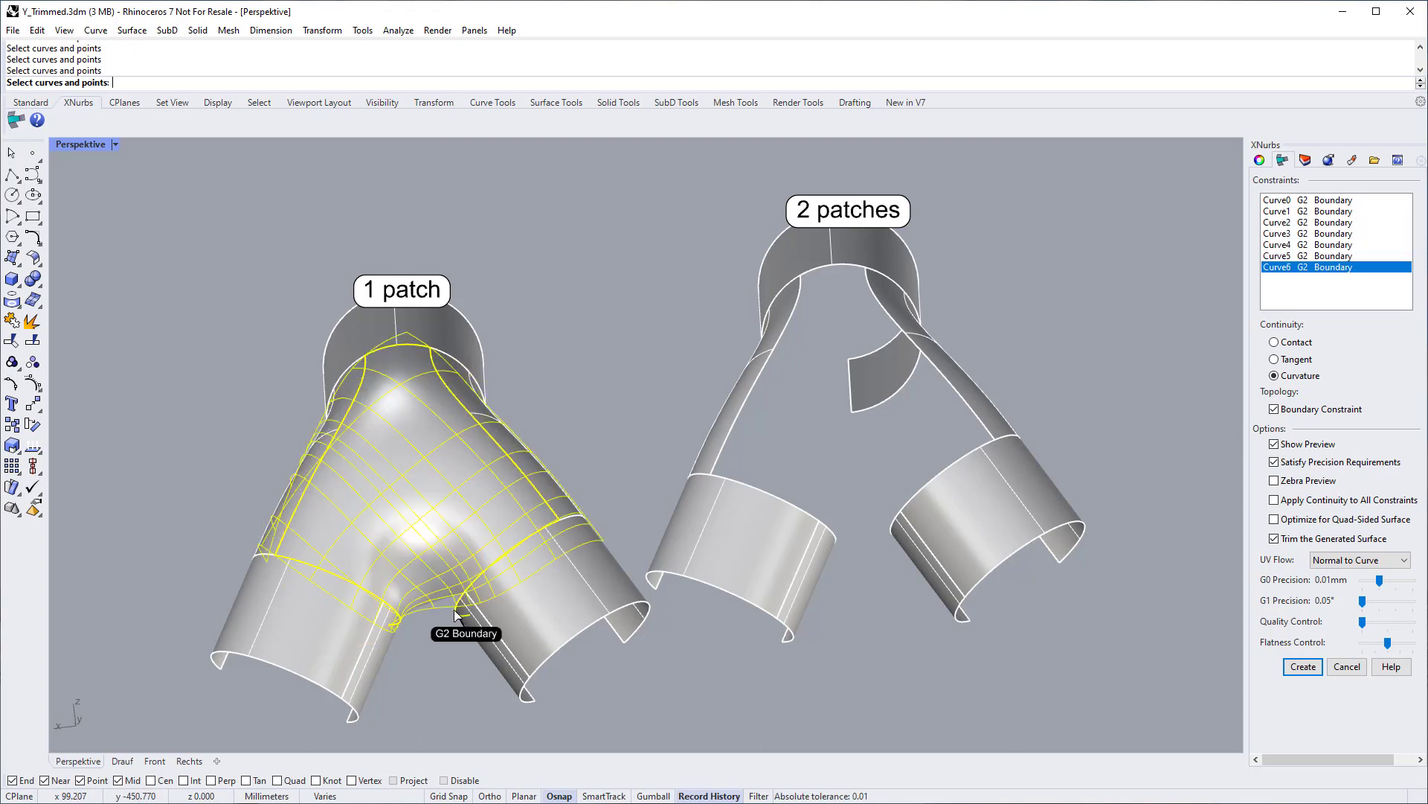
left_click(1303, 667)
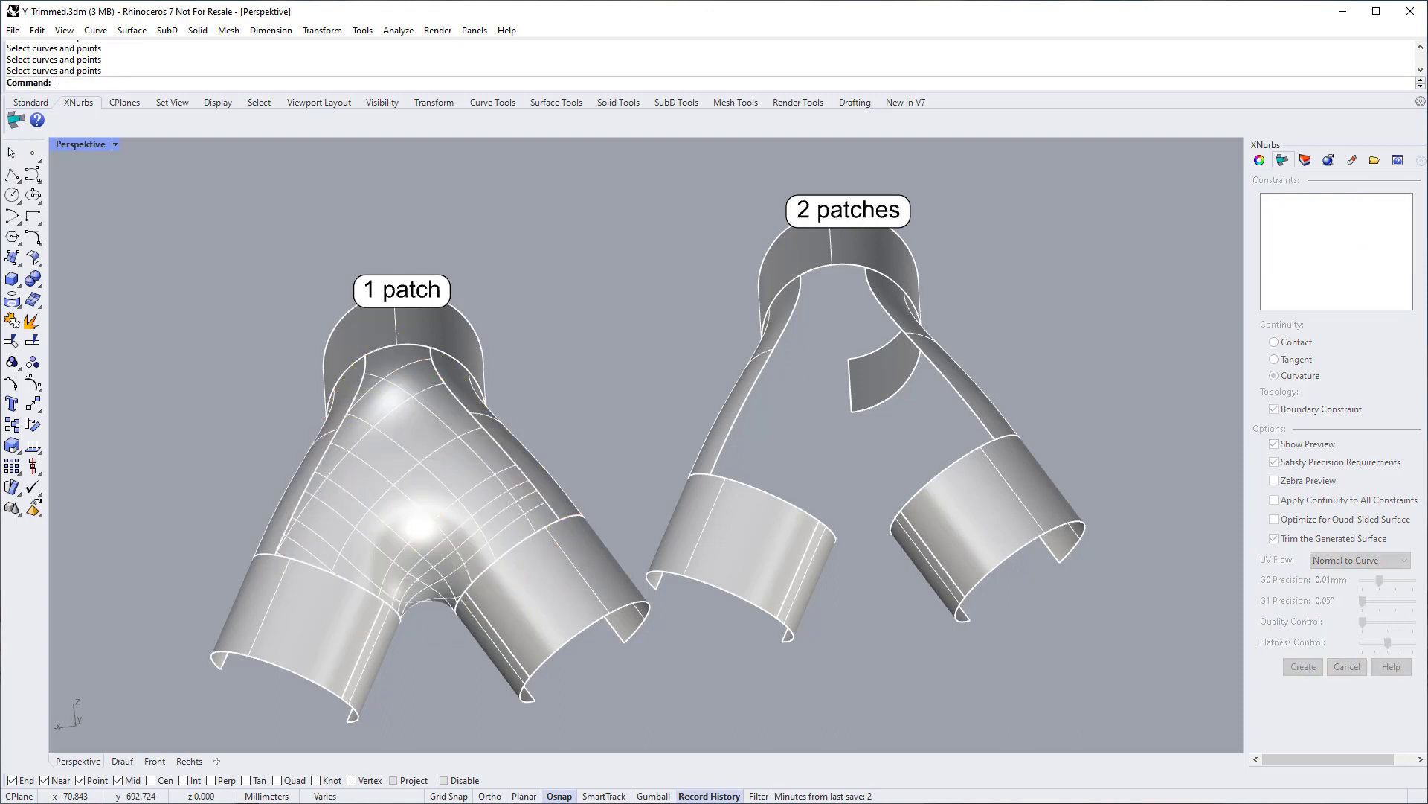
- Bridge the inner edges of the two lower tubes of the "2 patches" model with a small G2 XNurbs surface
key("Return")
left_click(834, 533)
left_click(893, 531)
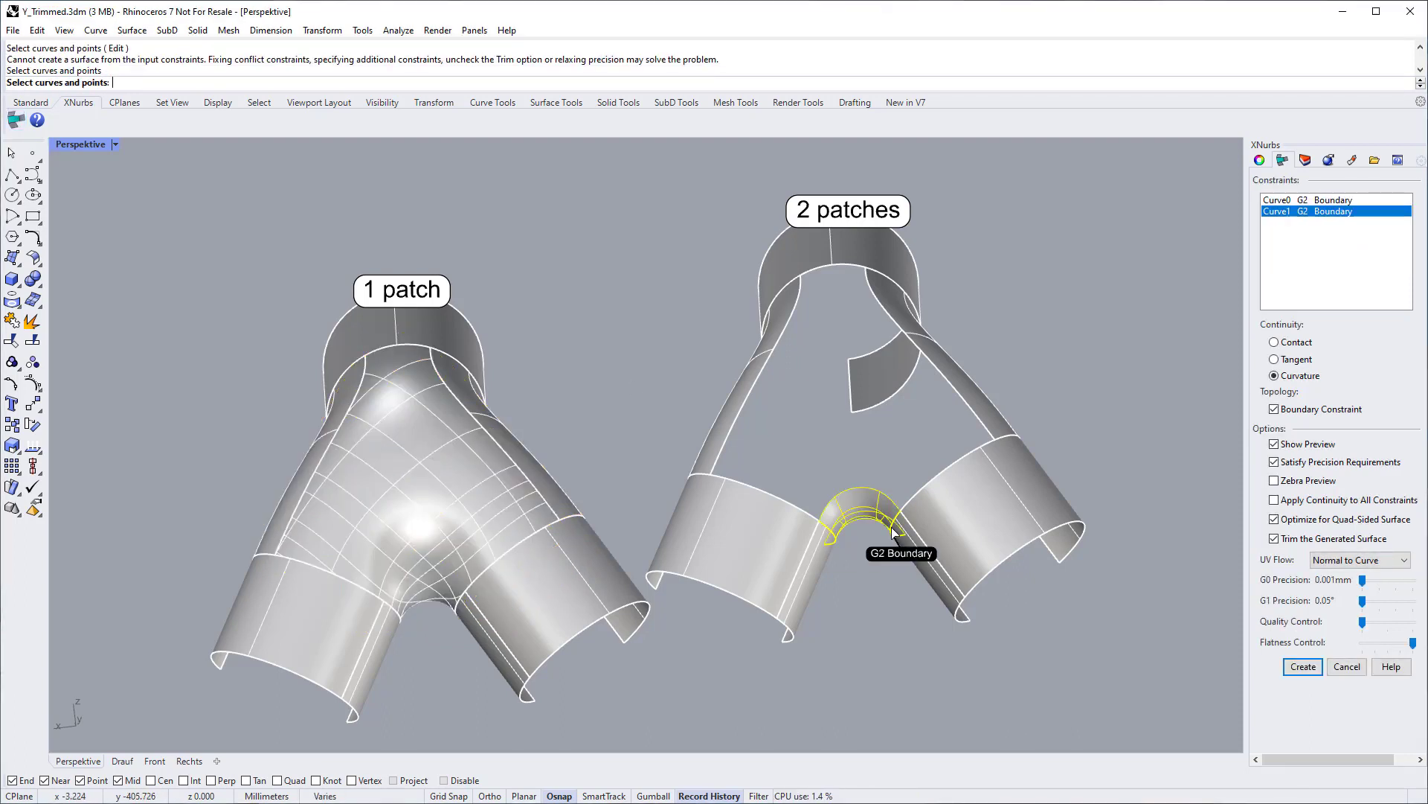
left_click(1304, 667)
- Fill the remaining opening of the "2 patches" model using its six bordering edges as G2 boundaries, and compare both versions' zebra stripes
left_click(16, 120)
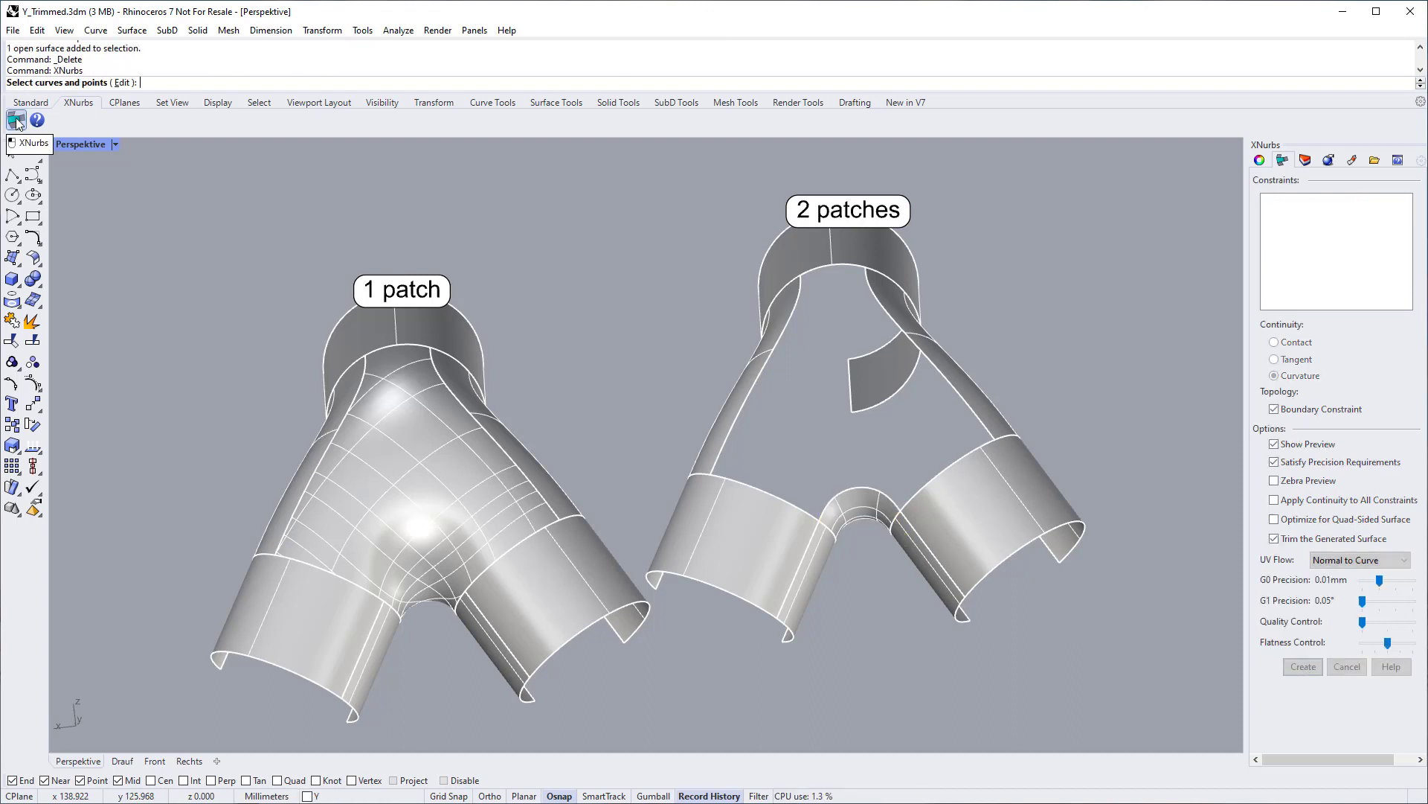
left_click(811, 515)
left_click(773, 331)
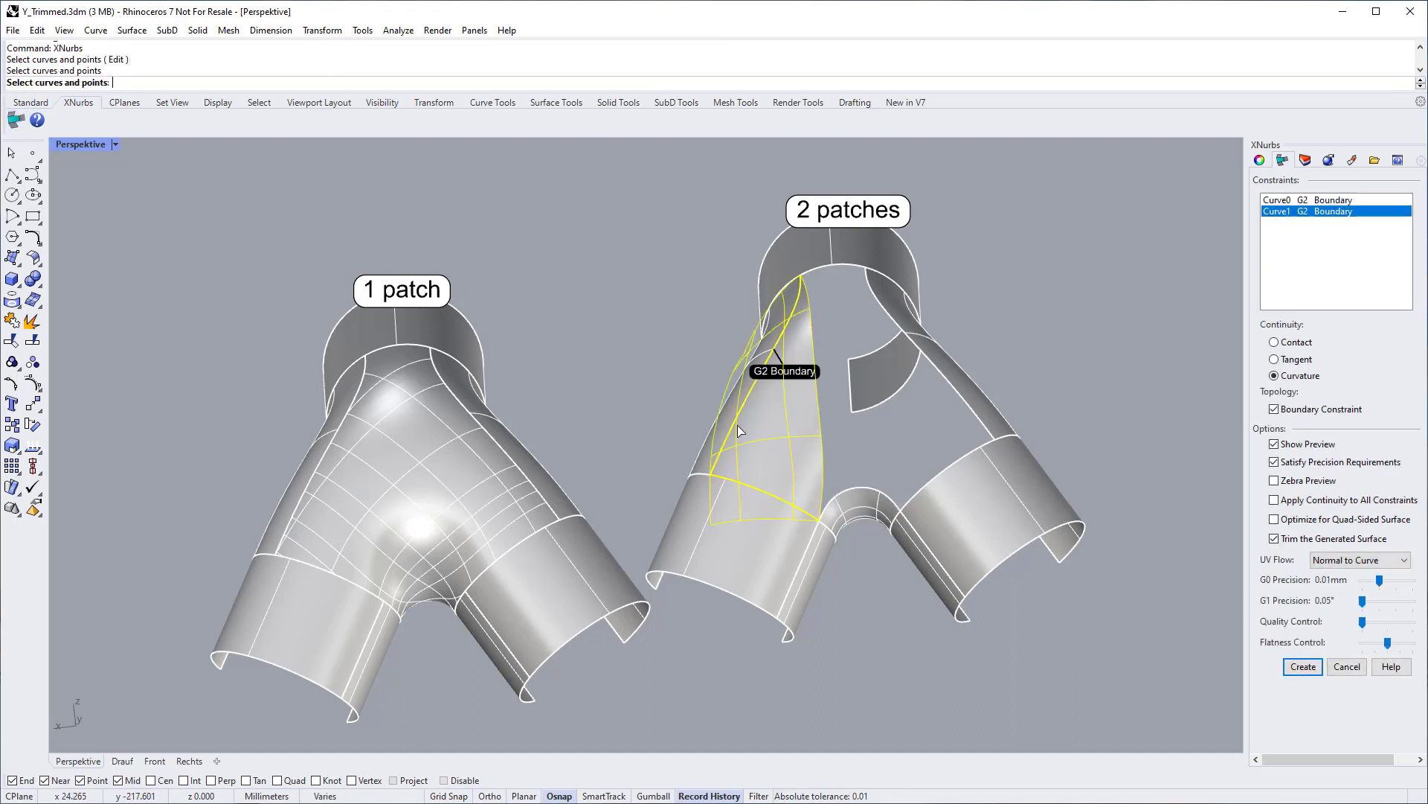
left_click(850, 266)
left_click(926, 359)
left_click(944, 468)
left_click(868, 489)
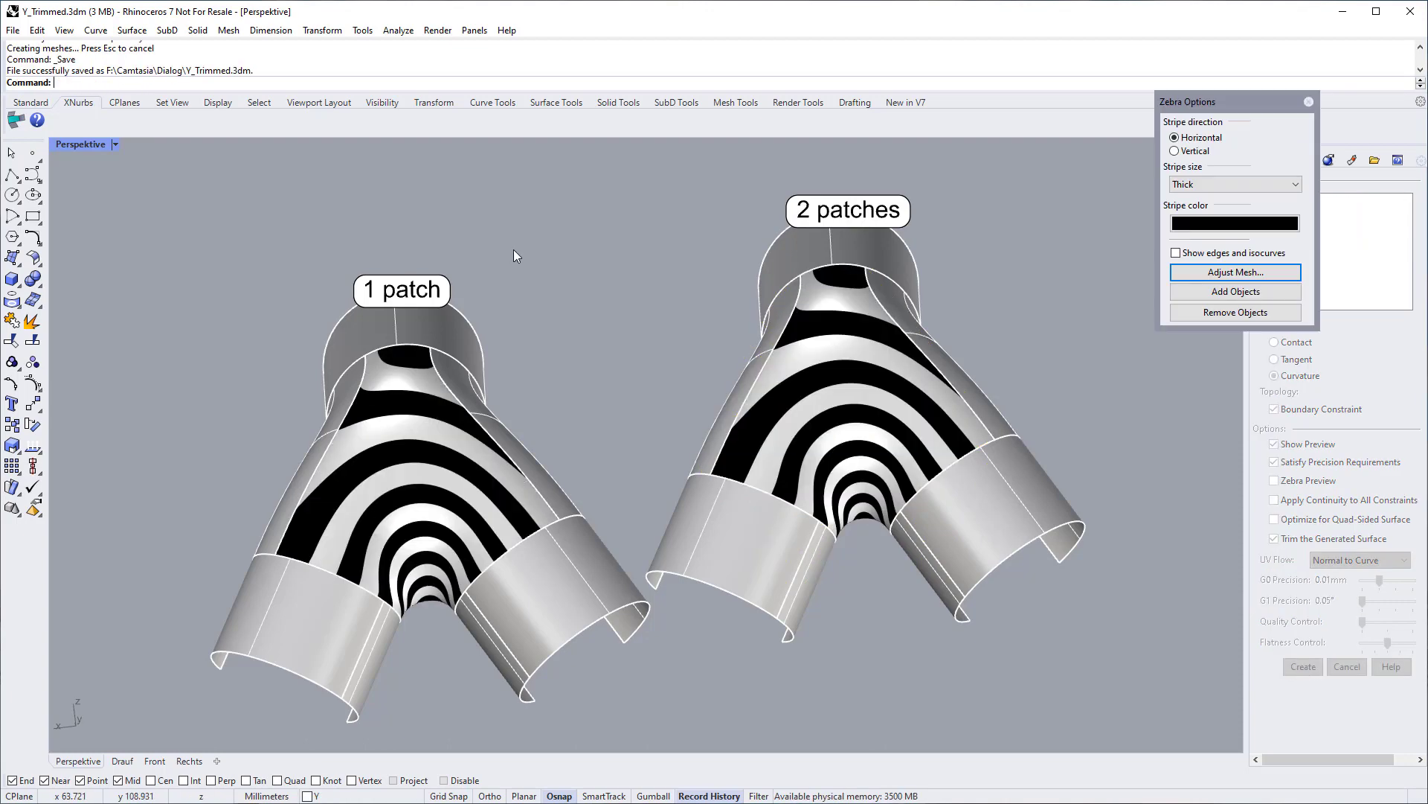
right_click_drag(513, 249, 570, 212)
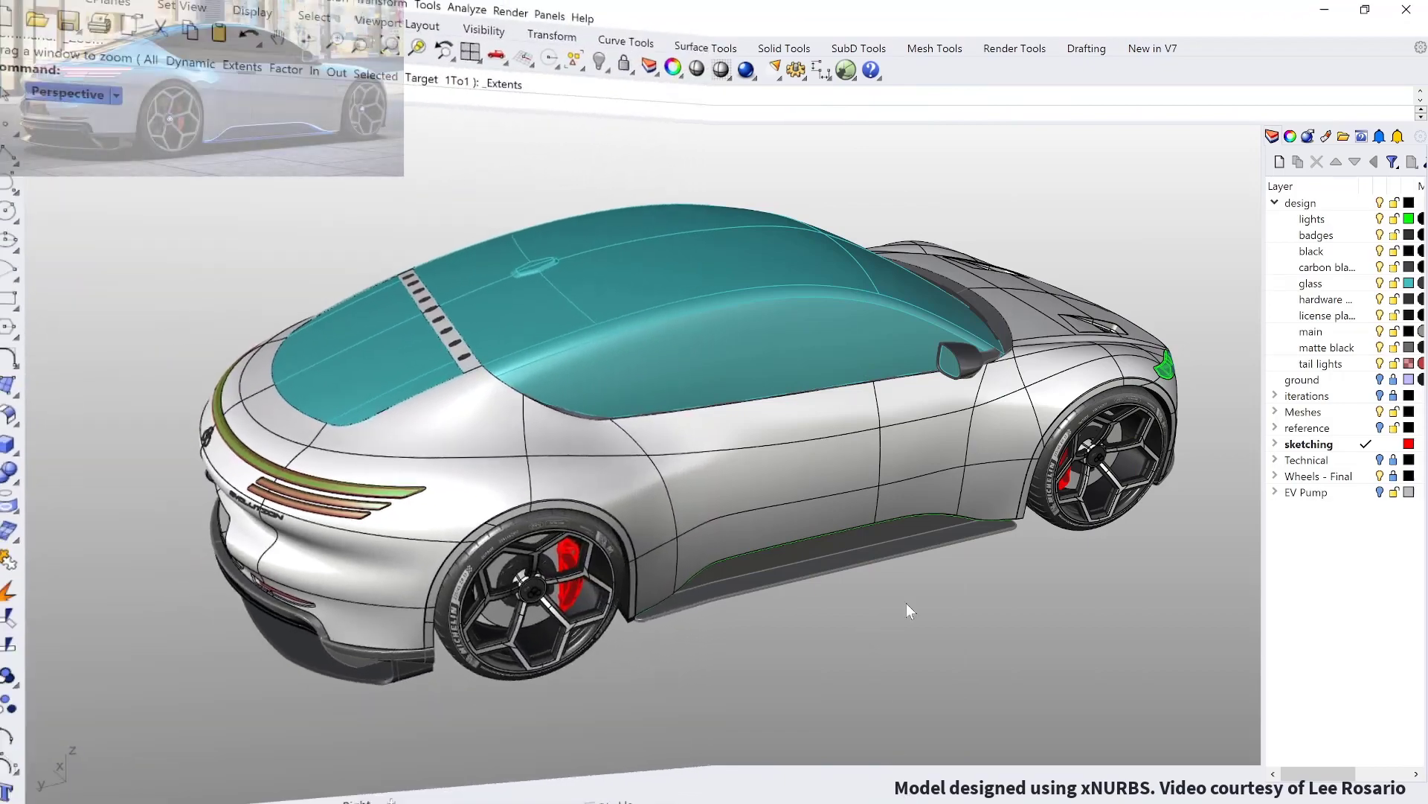
- Enable Show Preview and add the car's right rear fender, upper body, wheel-arch and bumper edges as G2 boundaries of a new XNurbs surface
right_click_drag(864, 646, 670, 555)
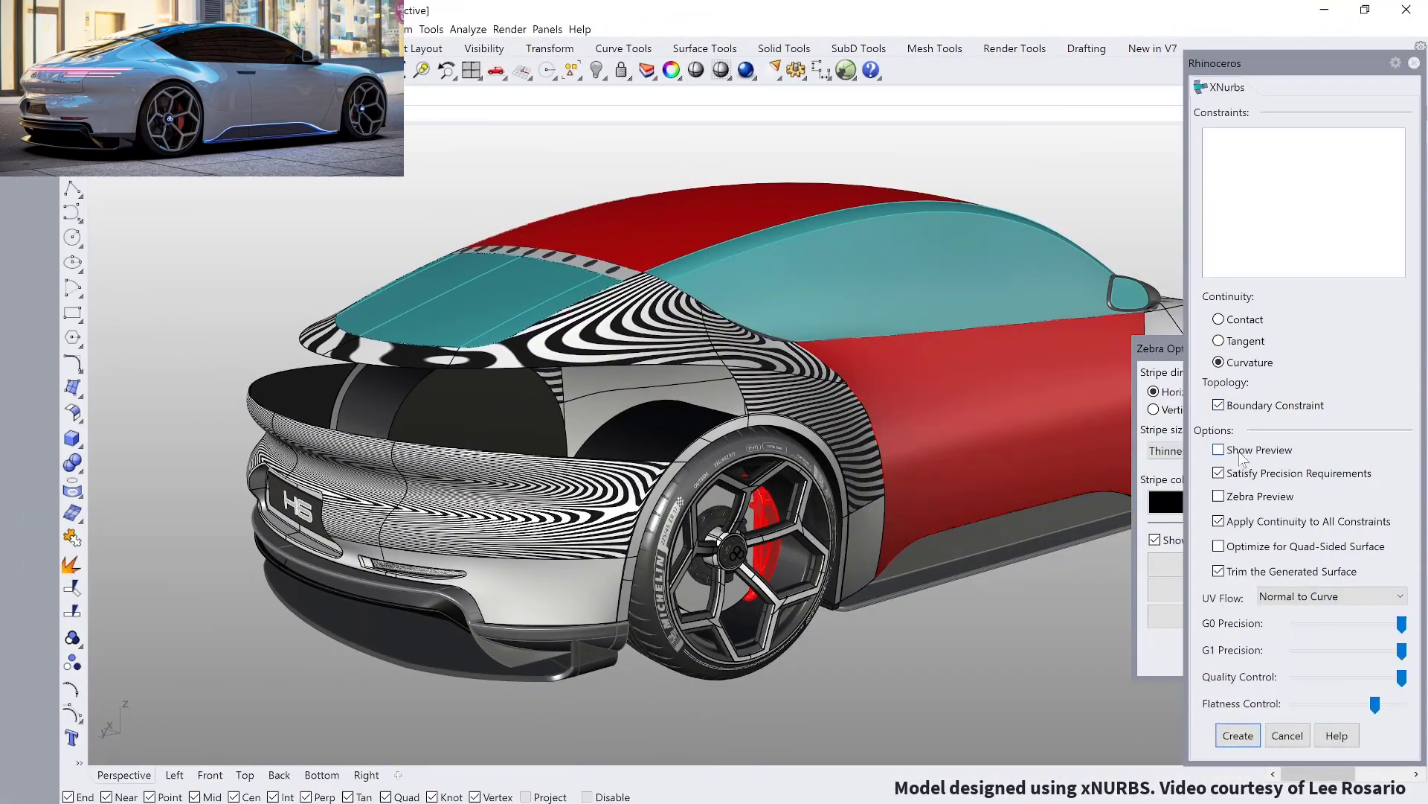
left_click(1249, 455)
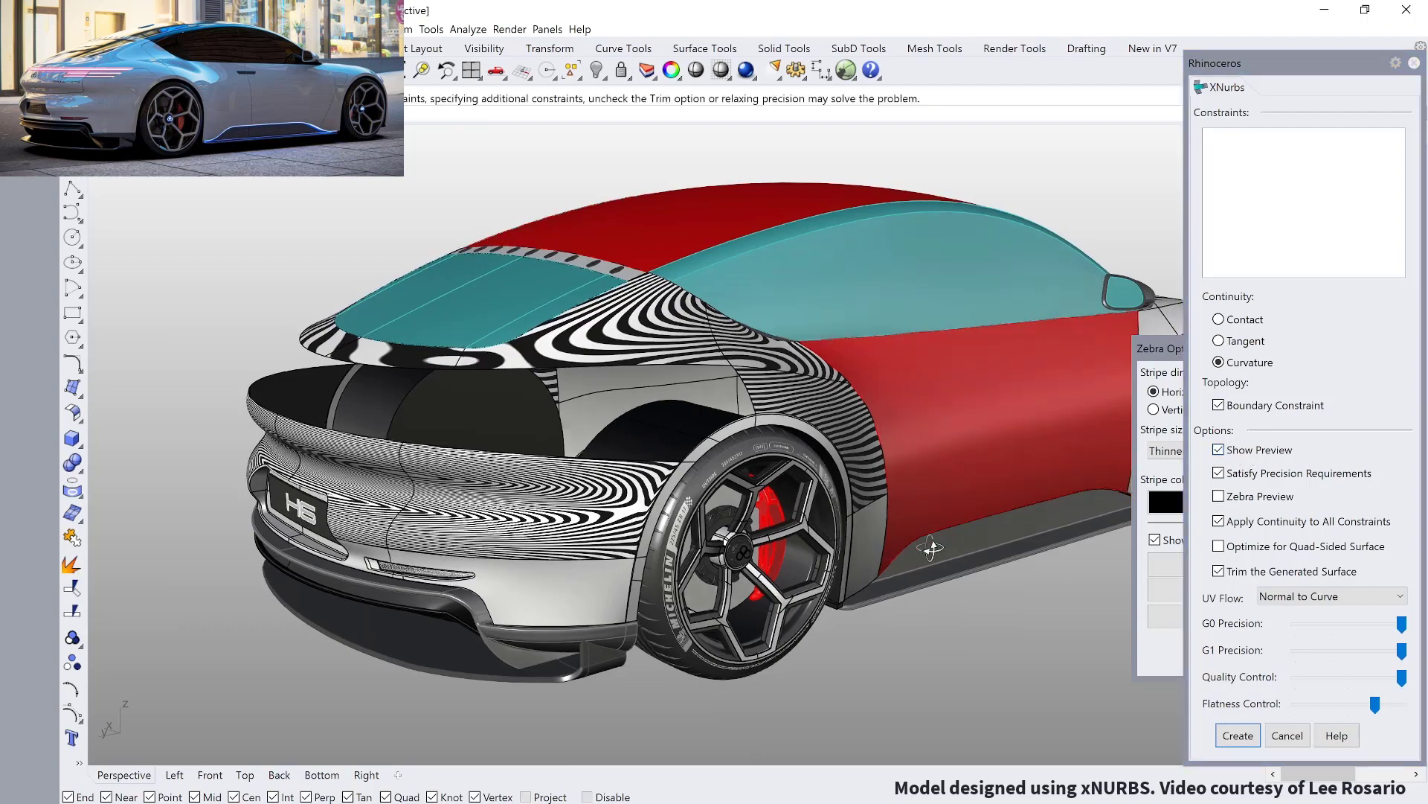
scroll(770, 433, "up", 5)
left_click(770, 434)
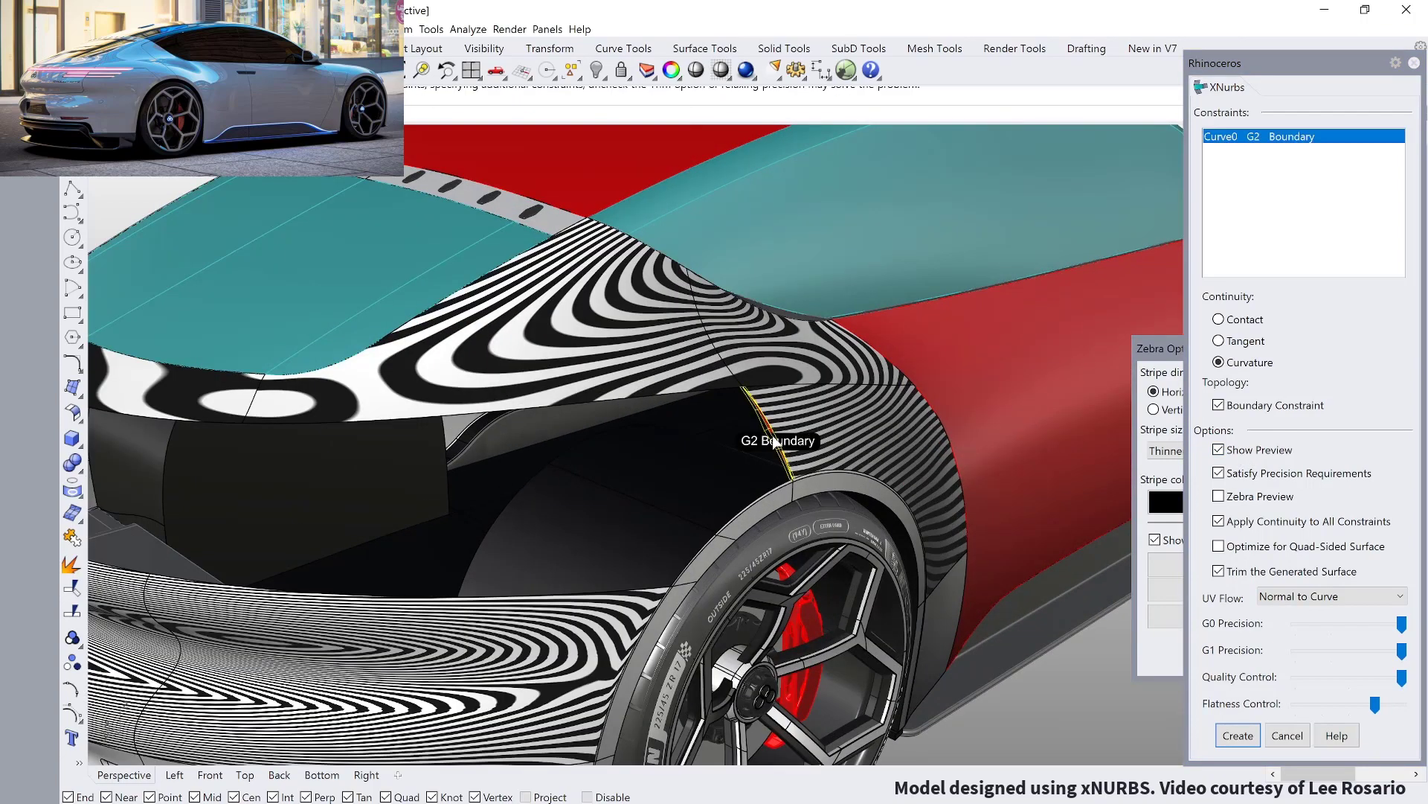
left_click(644, 403)
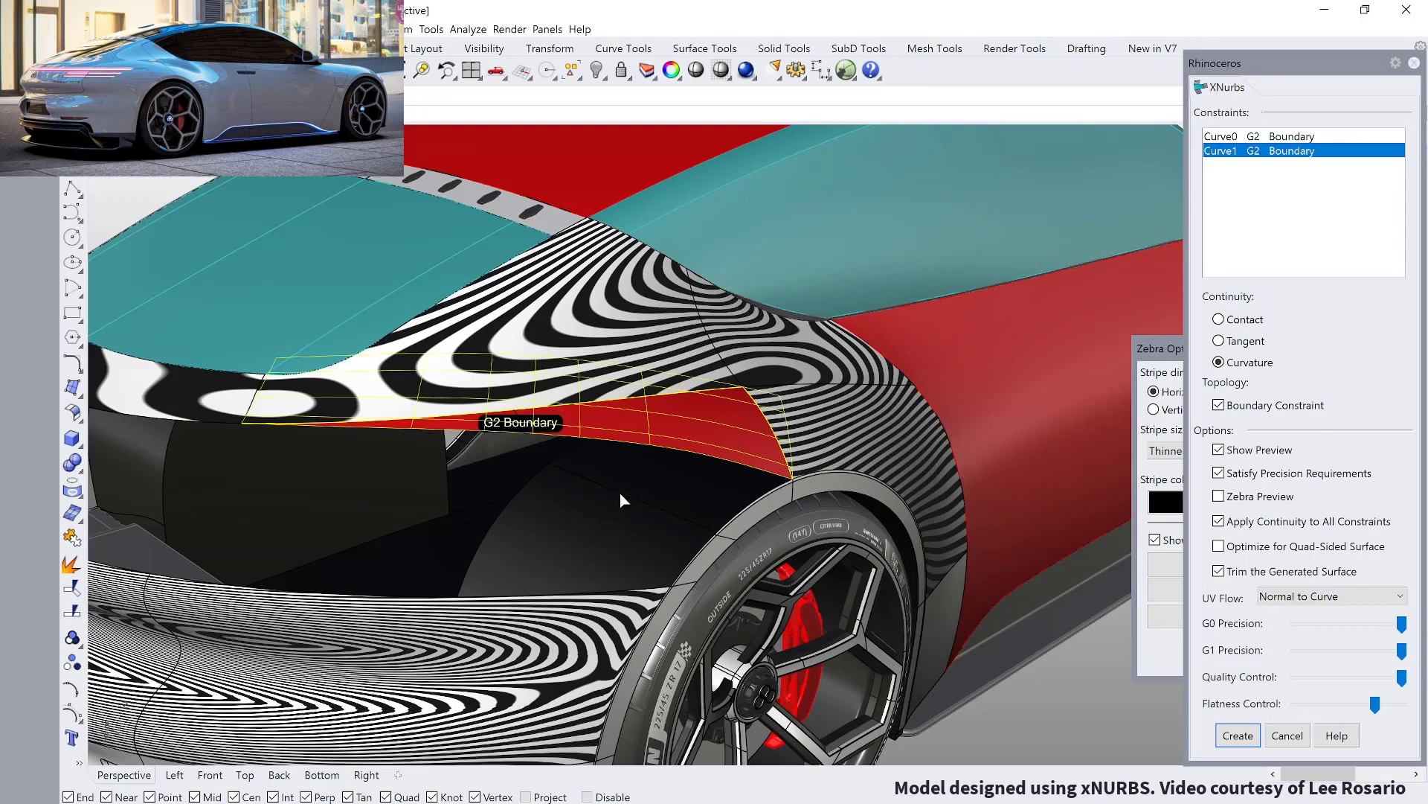
right_click_drag(622, 500, 911, 447)
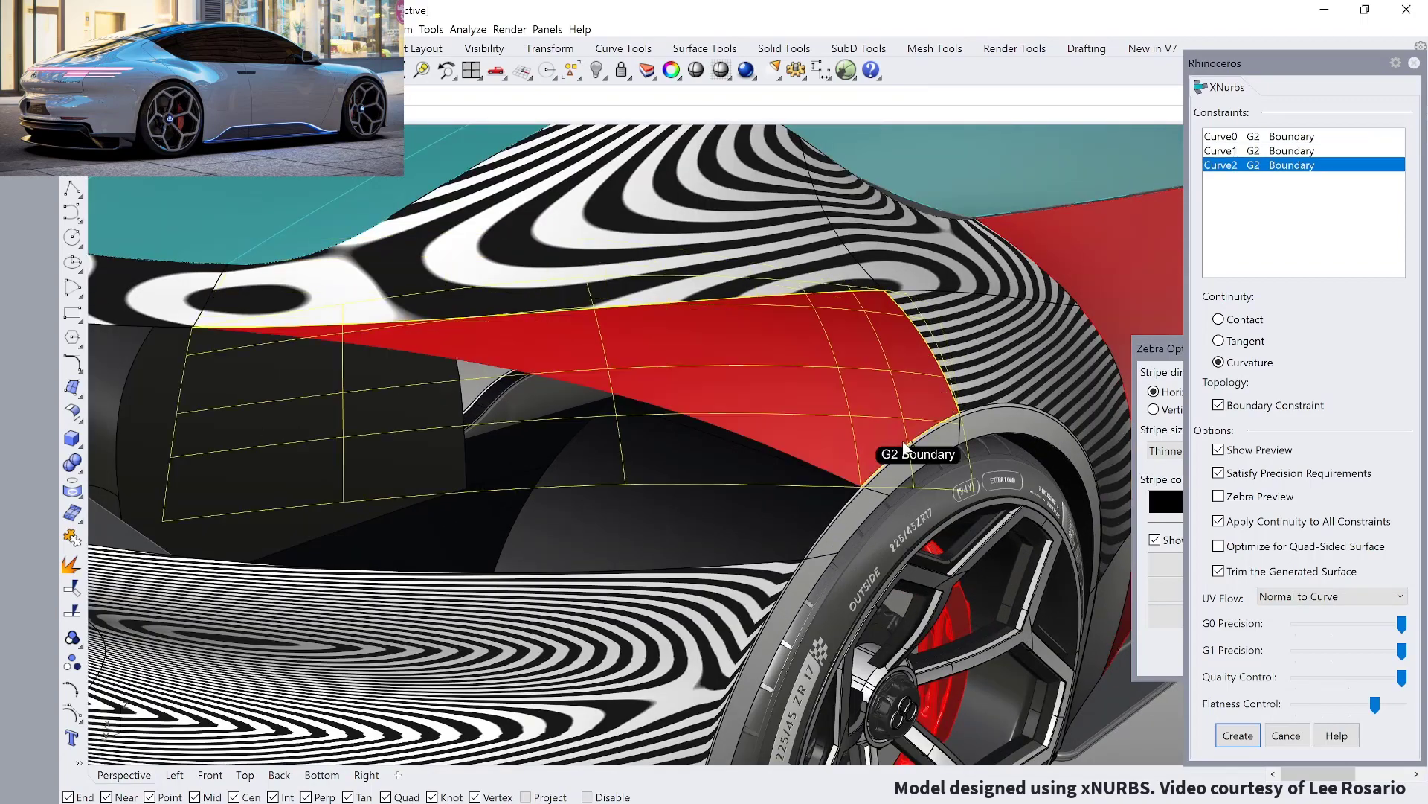
left_click(910, 447)
left_click(838, 513)
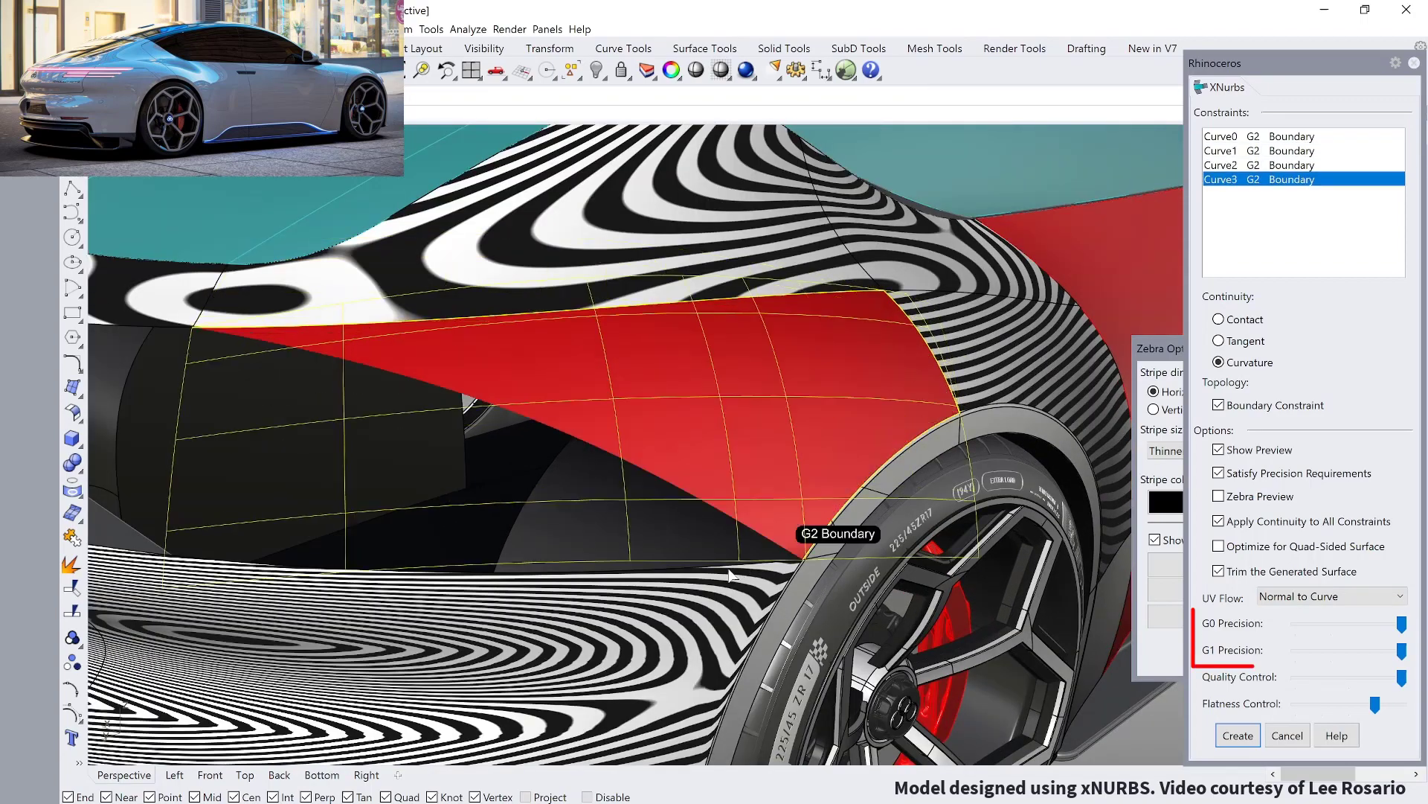
left_click(750, 570)
- Enable Zebra Preview and extend the patch across the right half of the car's rear with the next upper body and bumper edges
right_click_drag(666, 550, 947, 549)
left_click(1219, 498)
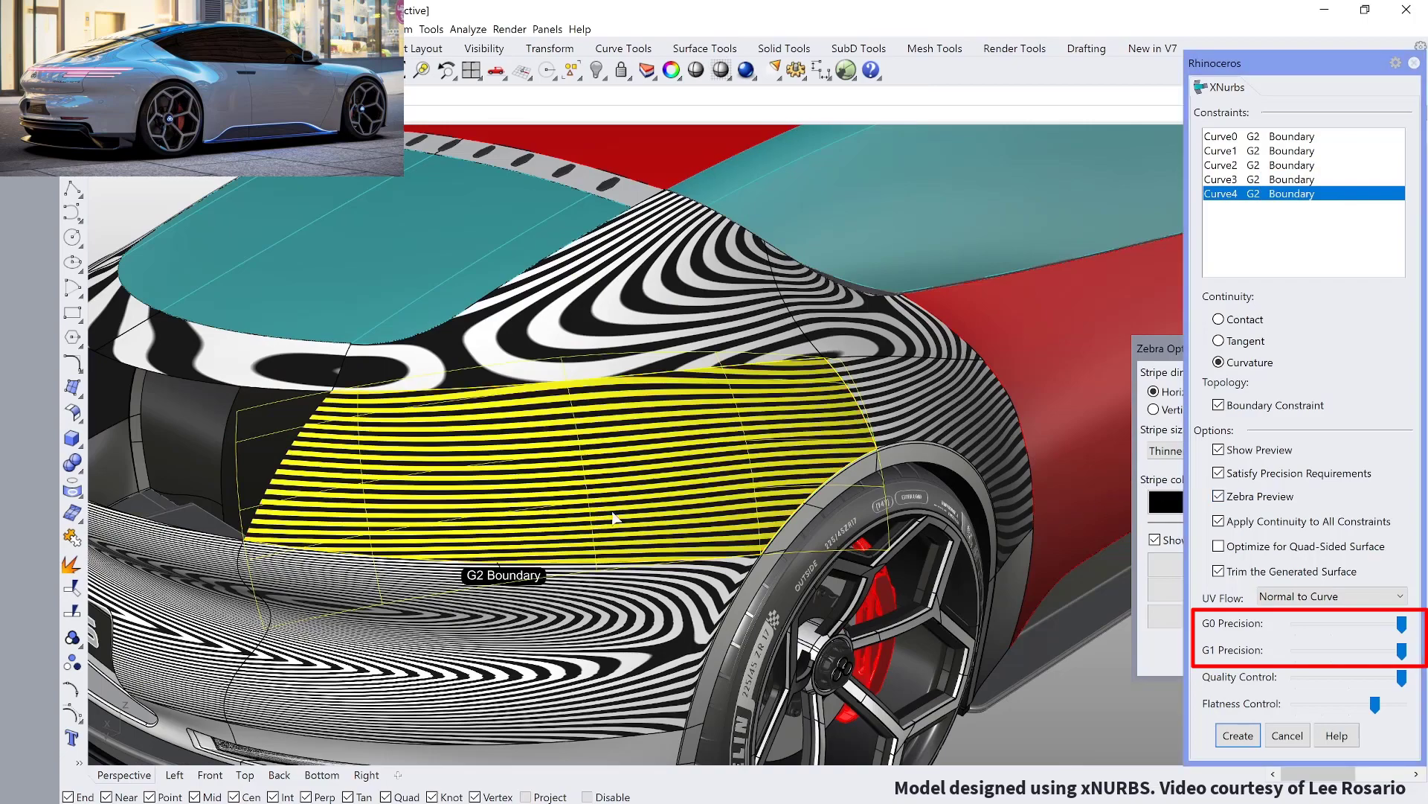
right_click_drag(669, 521, 655, 508)
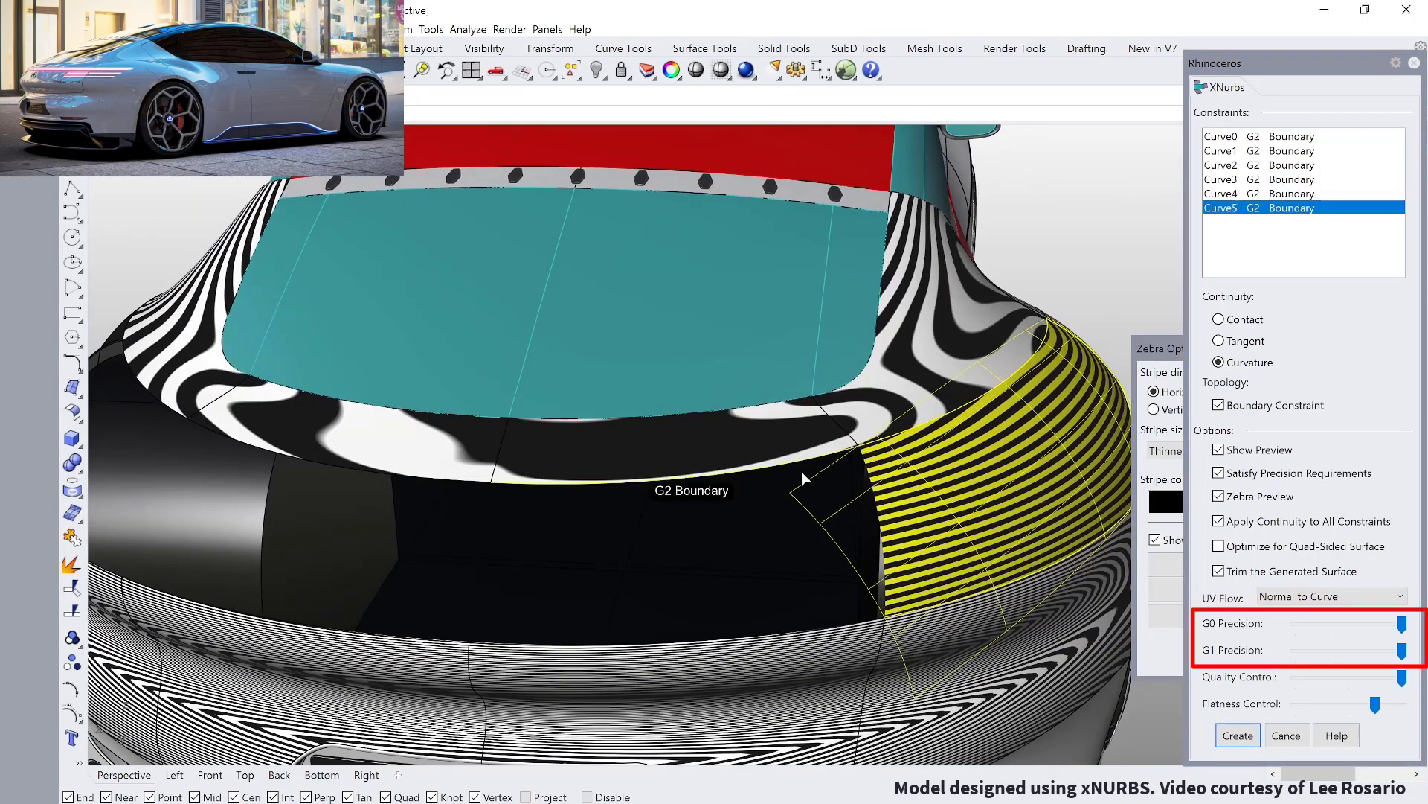
left_click(818, 456)
left_click(779, 633)
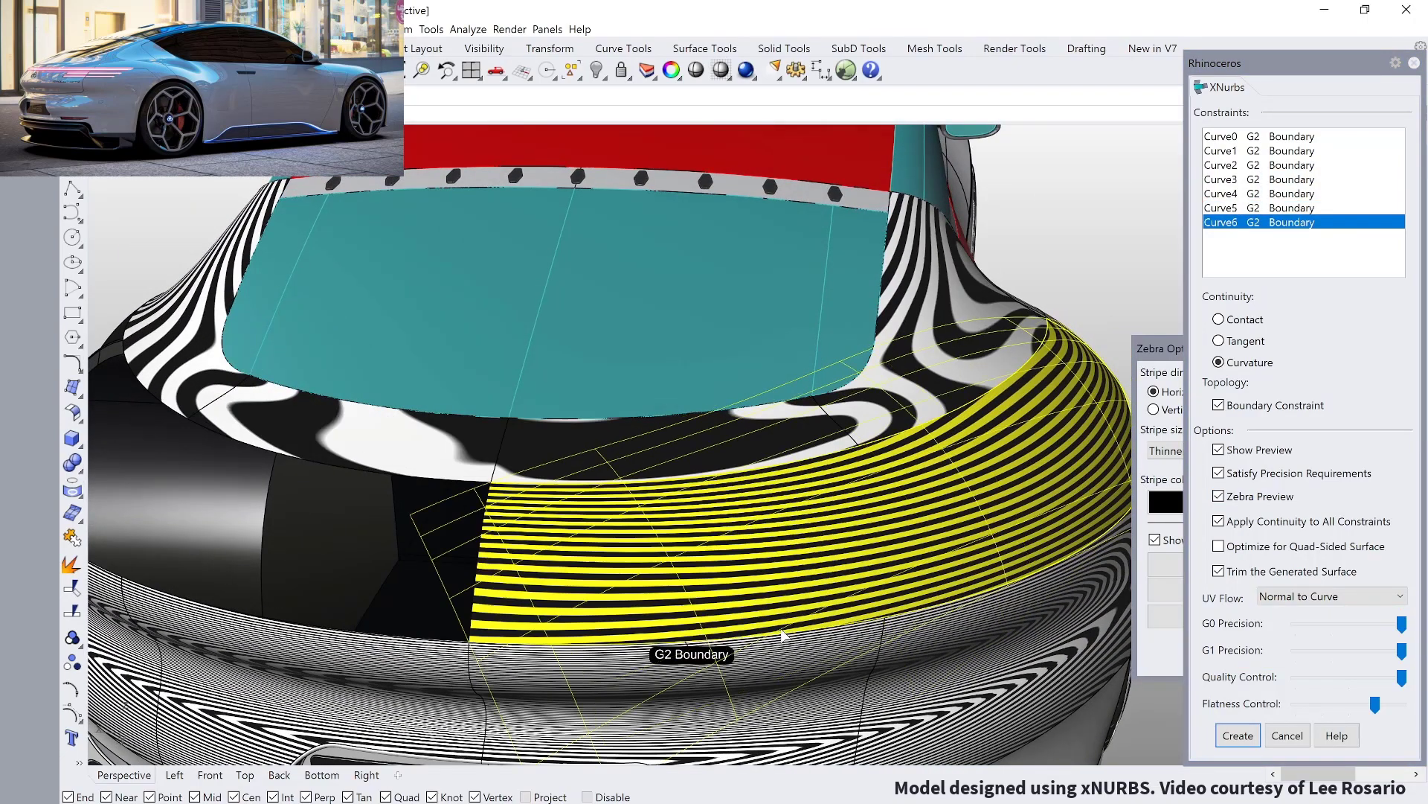
- Extend the patch around the left half of the car's rear by adding its upper body and bumper edges as G2 boundaries
right_click_drag(724, 596, 670, 534)
left_click(680, 471)
left_click(687, 582)
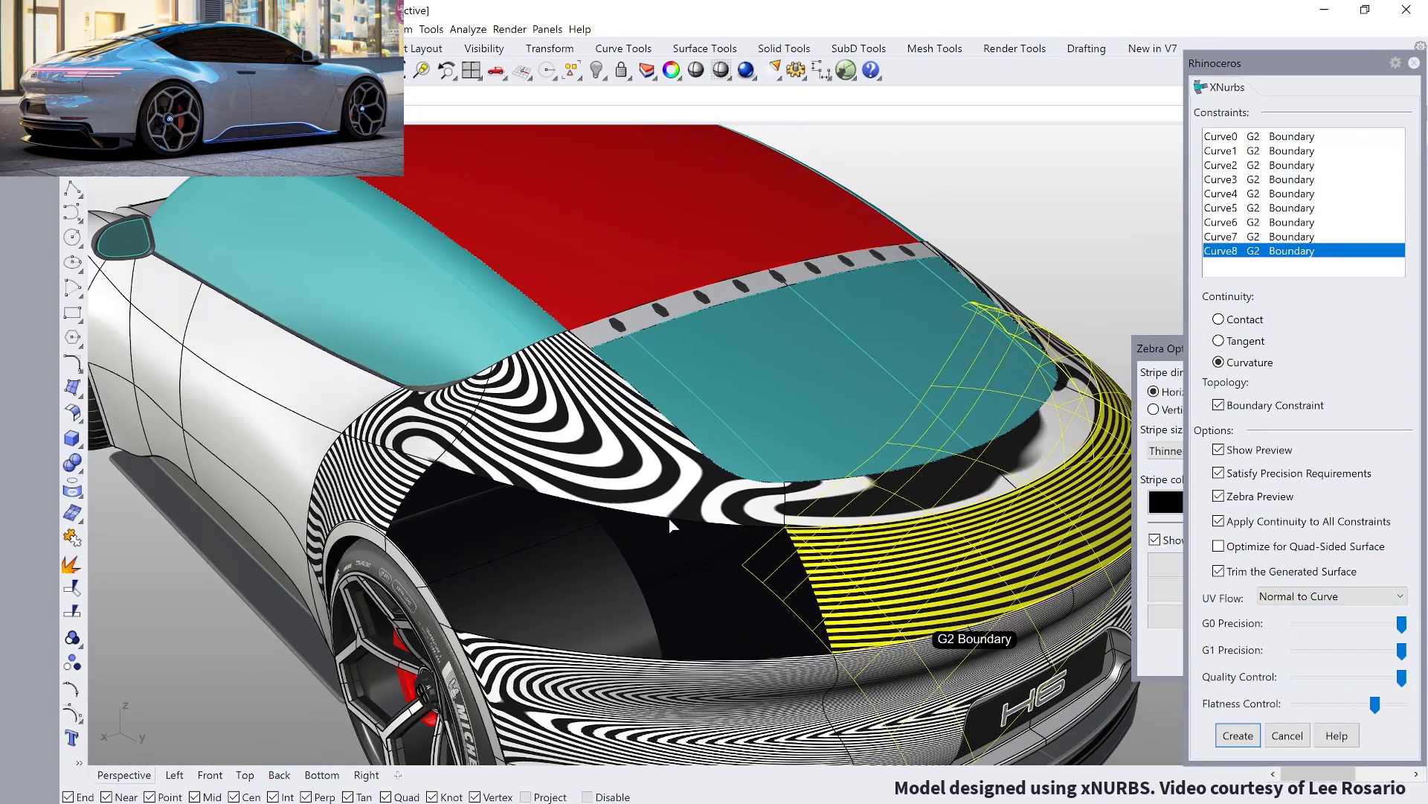
left_click(677, 521)
left_click(680, 658)
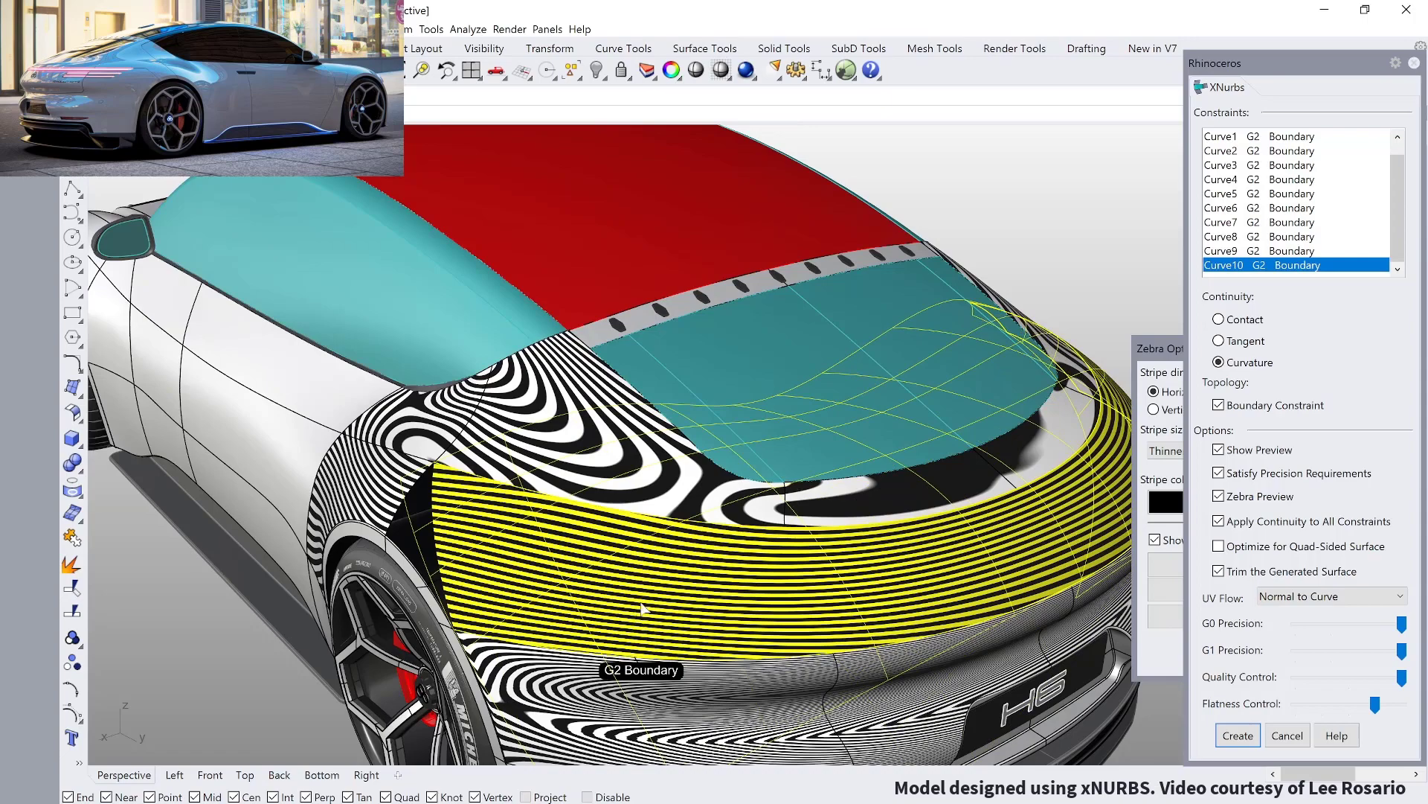
- Close the patch boundary on the car's left side by adding the rear fender's side edge and the wheel-arch edges with G2 continuity
right_click_drag(644, 608, 619, 558)
left_click(595, 548)
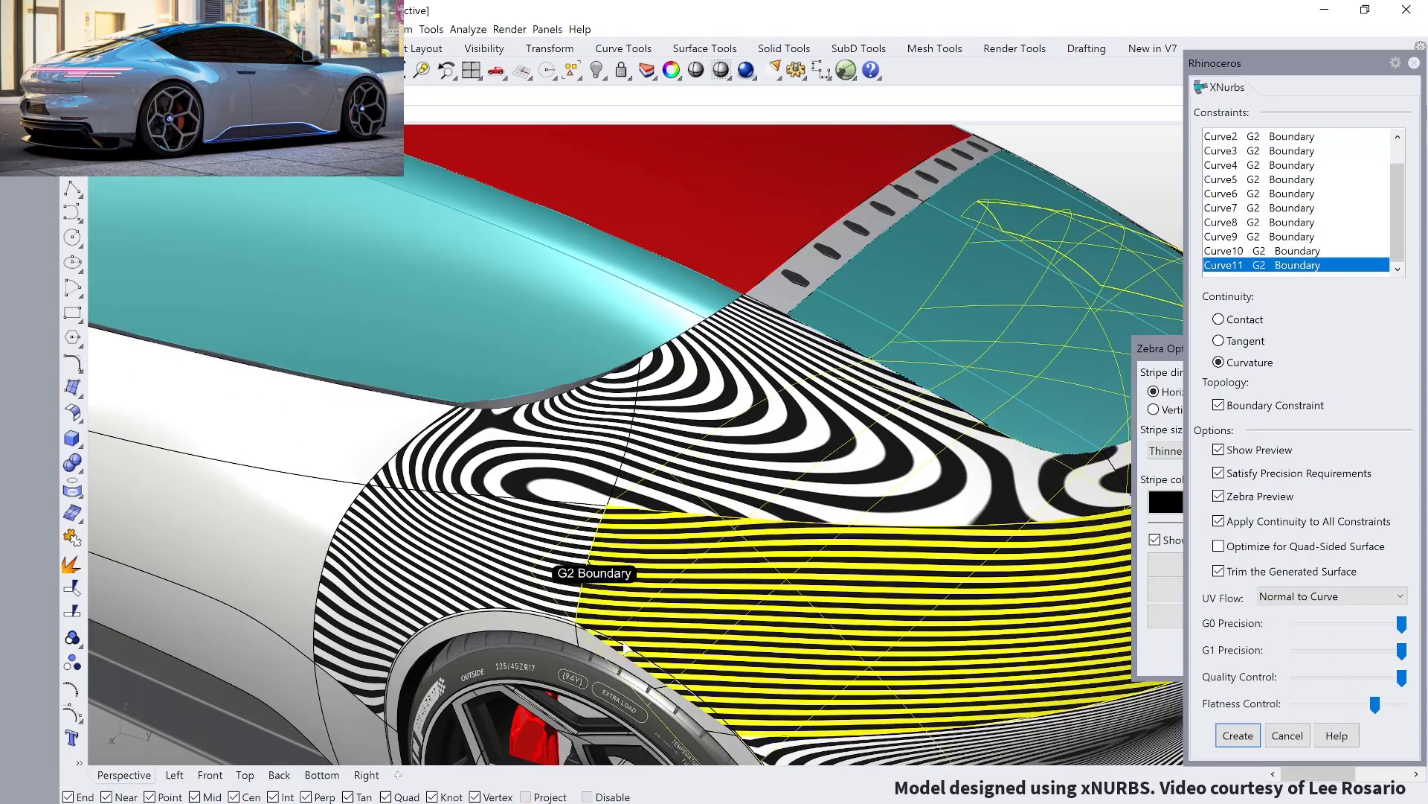
left_click(636, 649)
right_click_drag(636, 649, 712, 627)
scroll(712, 627, "up", 8)
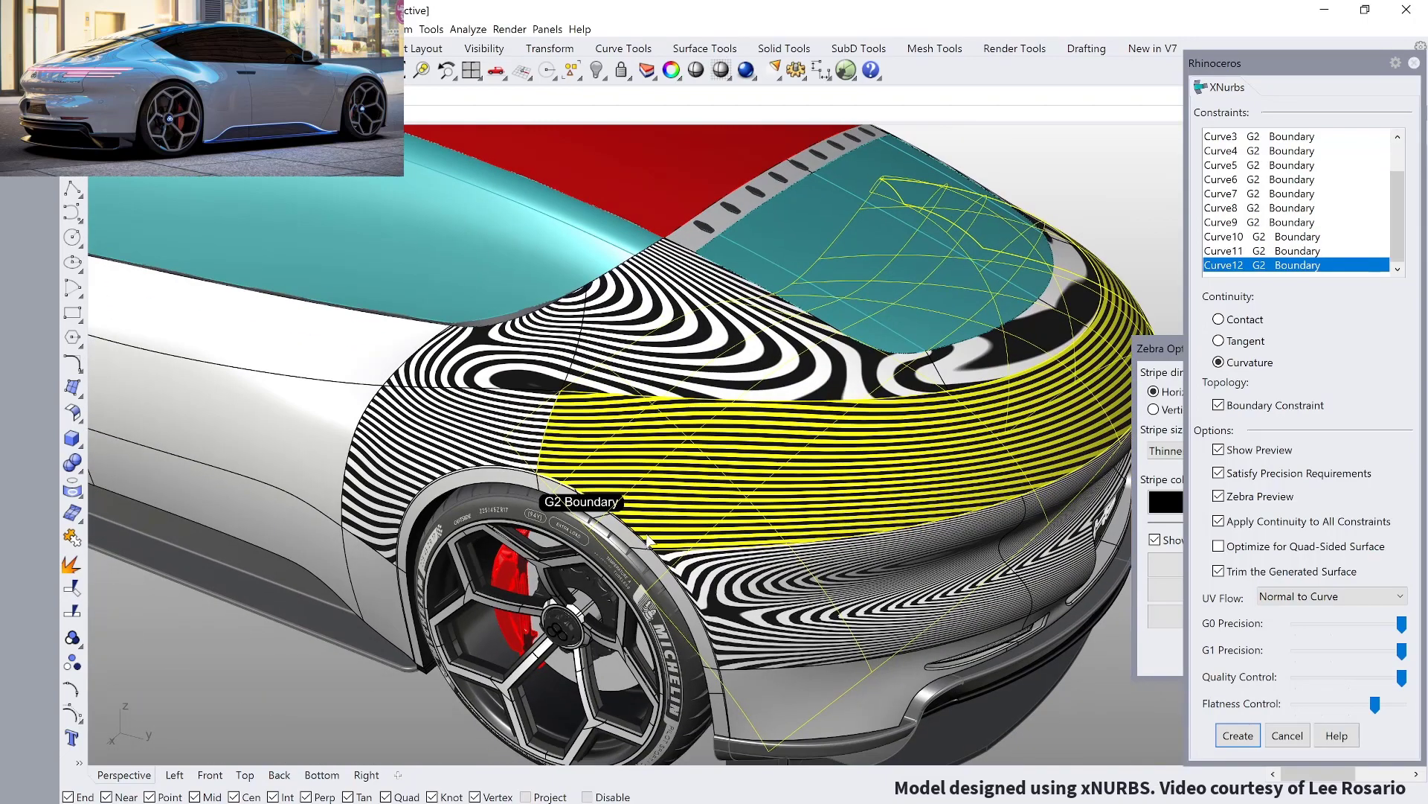
left_click(655, 538)
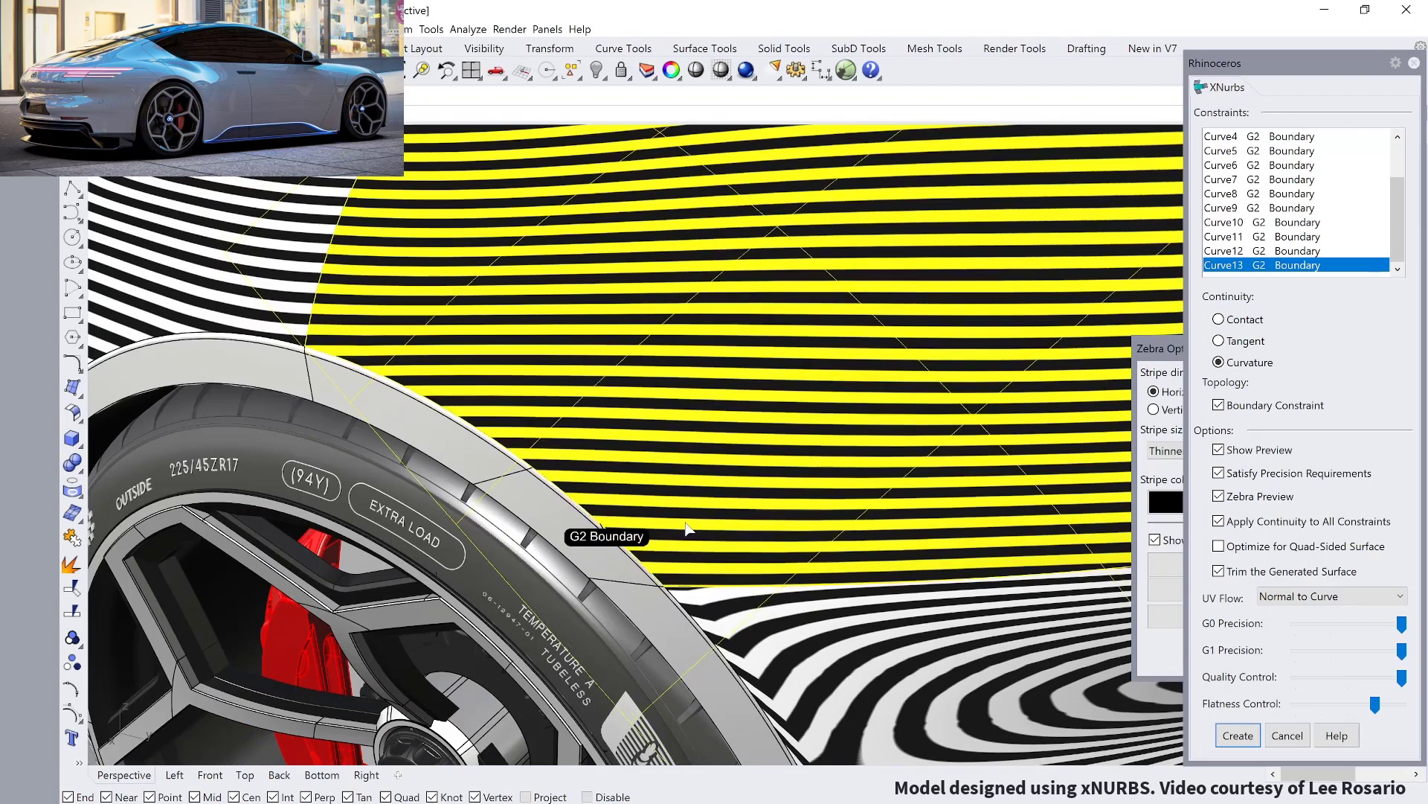